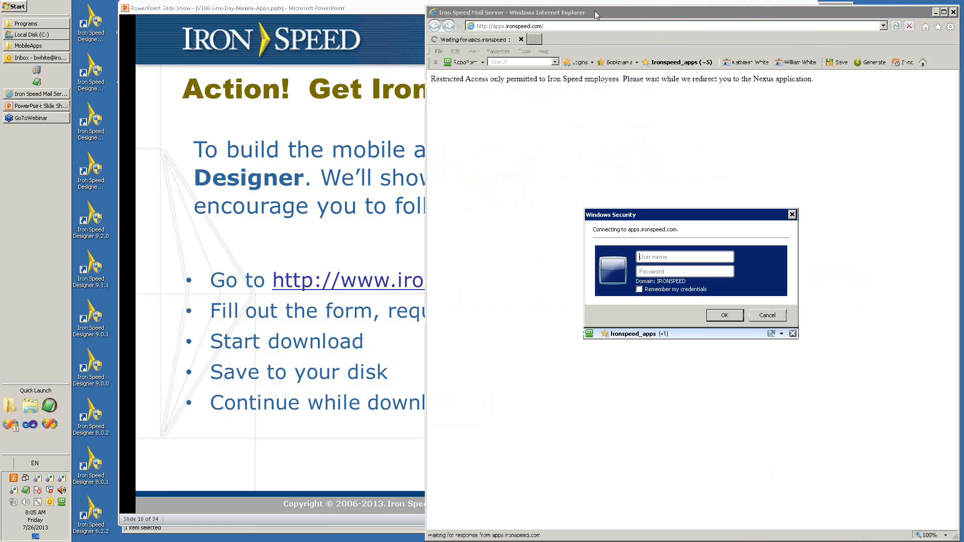
Sign in to apps.ironspeed.com with the saved Ironspeed_apps login, entering the RoboForm master password, and complete the Nexus sign-in.
click(633, 334)
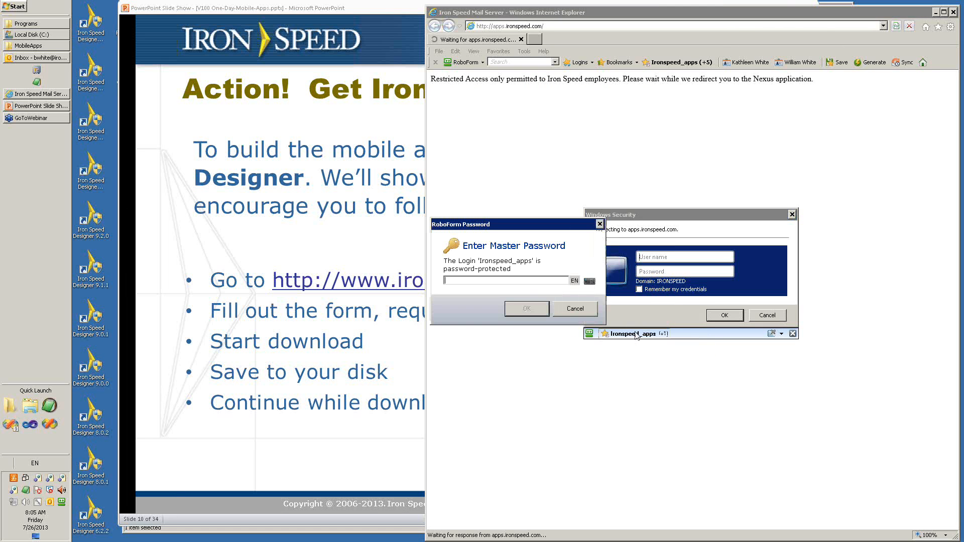
text(********)
key(Return)
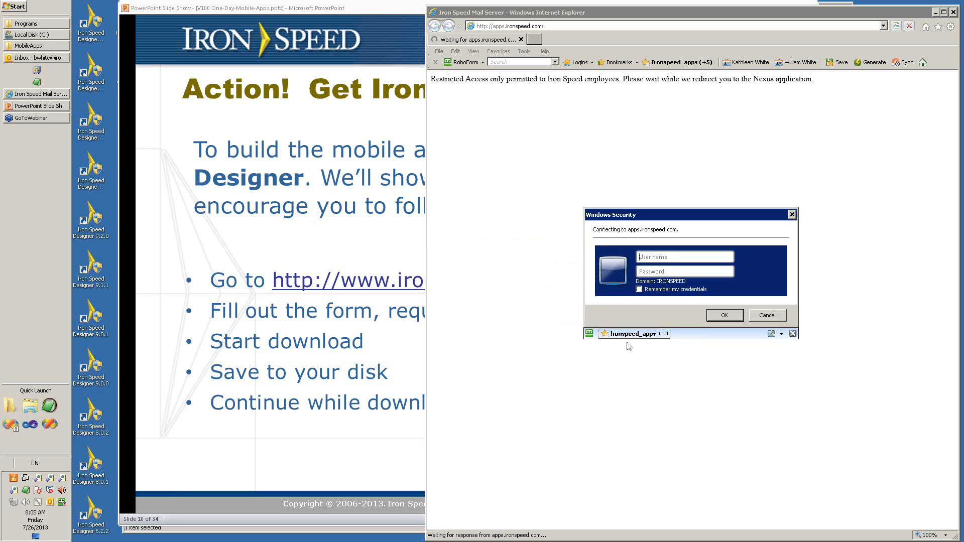
click(629, 334)
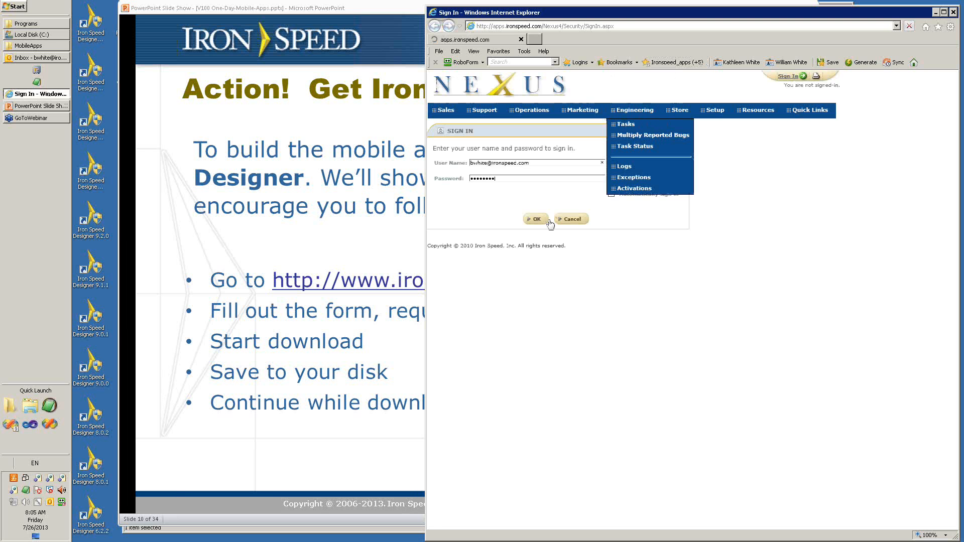
click(543, 221)
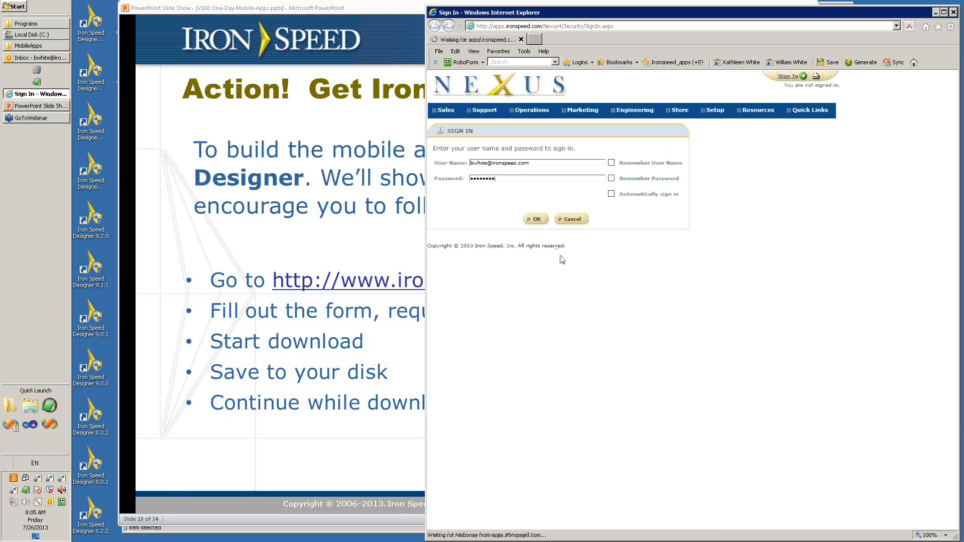
Open the Iron Speed website's Online Help page in a new browser tab and go to its Download Now registration form.
click(535, 39)
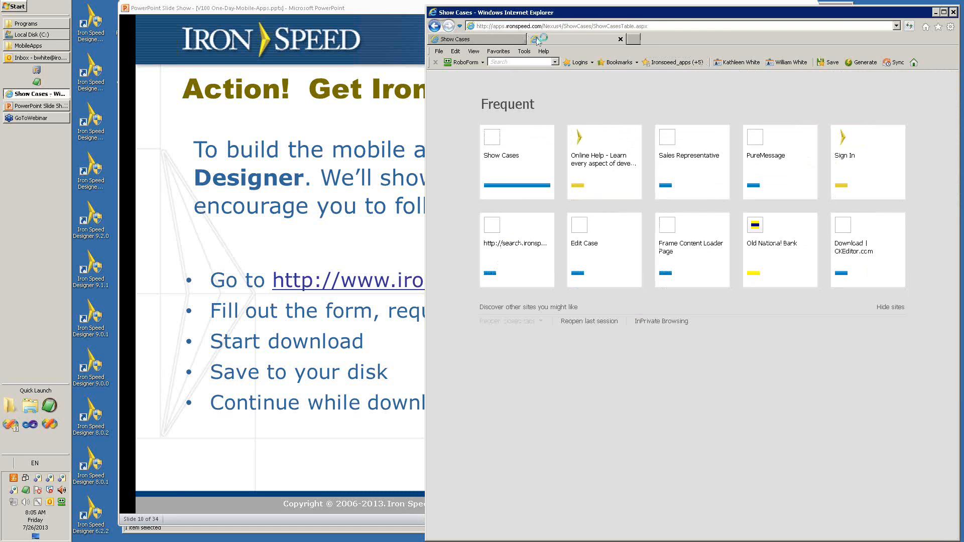
click(599, 155)
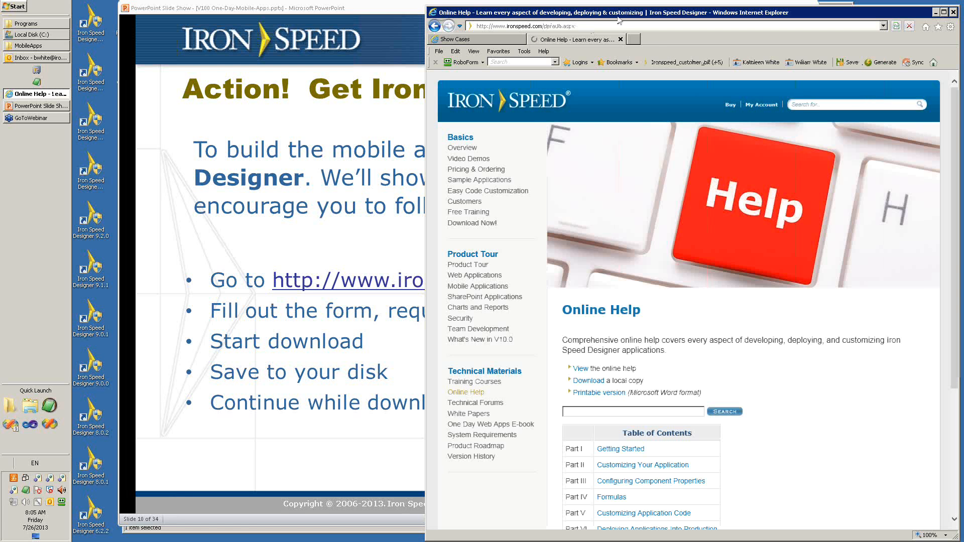
drag(696, 15, 487, 9)
click(539, 262)
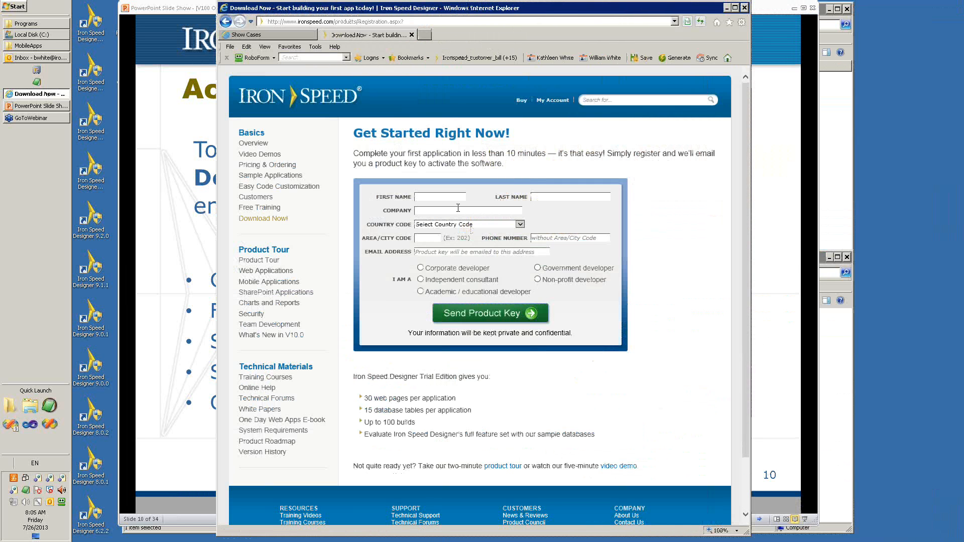
Enter the registrant's first name and last name, and set the company to "iron speed" in the registration form.
click(446, 197)
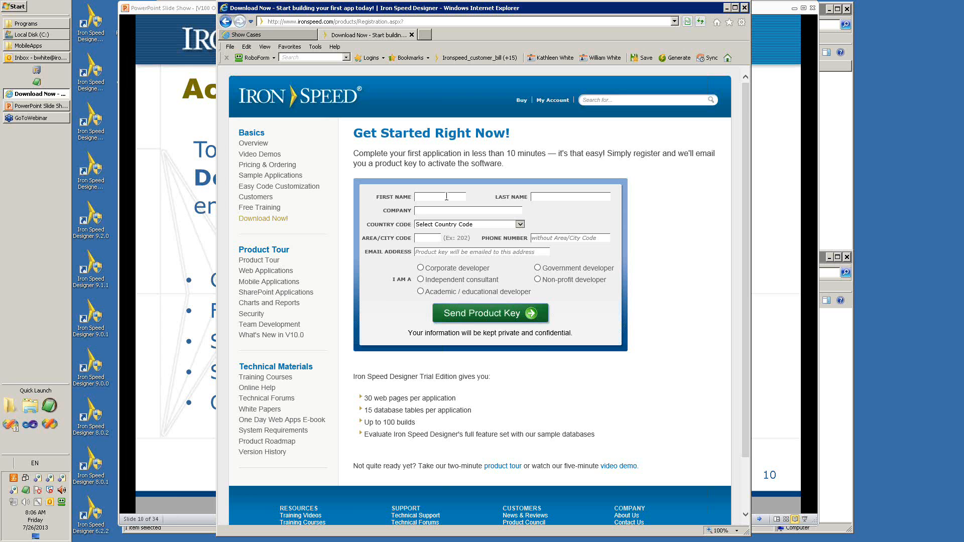
key(Tab)
text(iron)
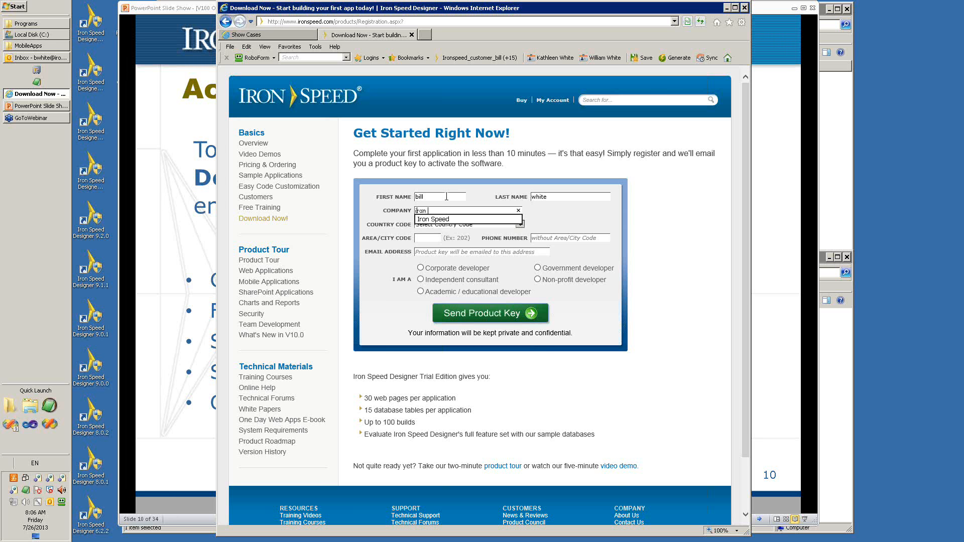
text( sped)
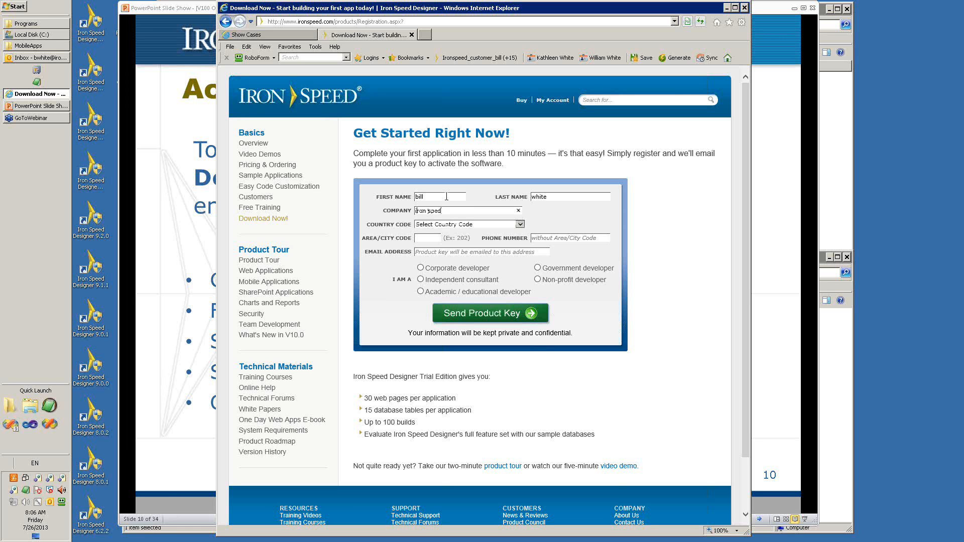
key(BackSpace)
text(ed)
key(Tab)
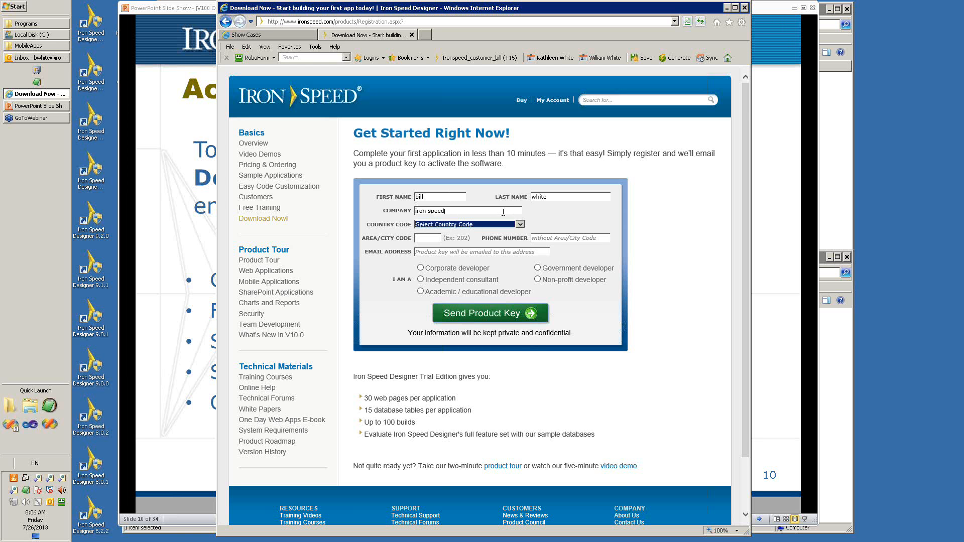
Set the country code to USA - 1 and fill in the registrant's area code and phone number.
click(521, 225)
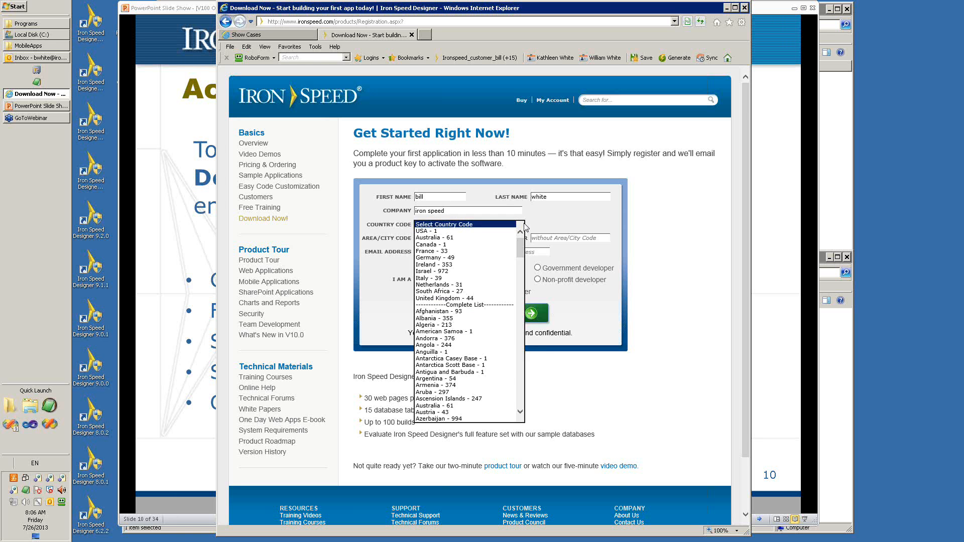
click(468, 234)
click(438, 240)
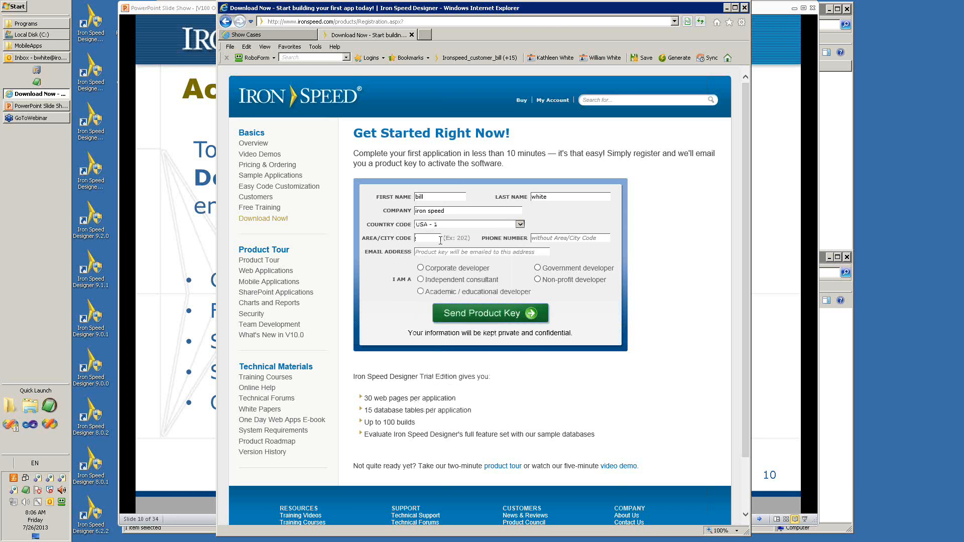
key(Tab)
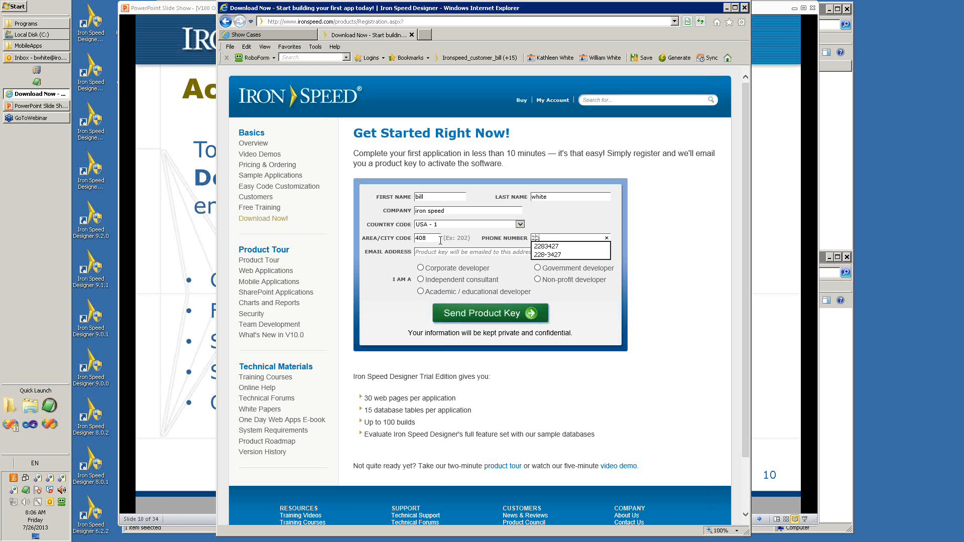
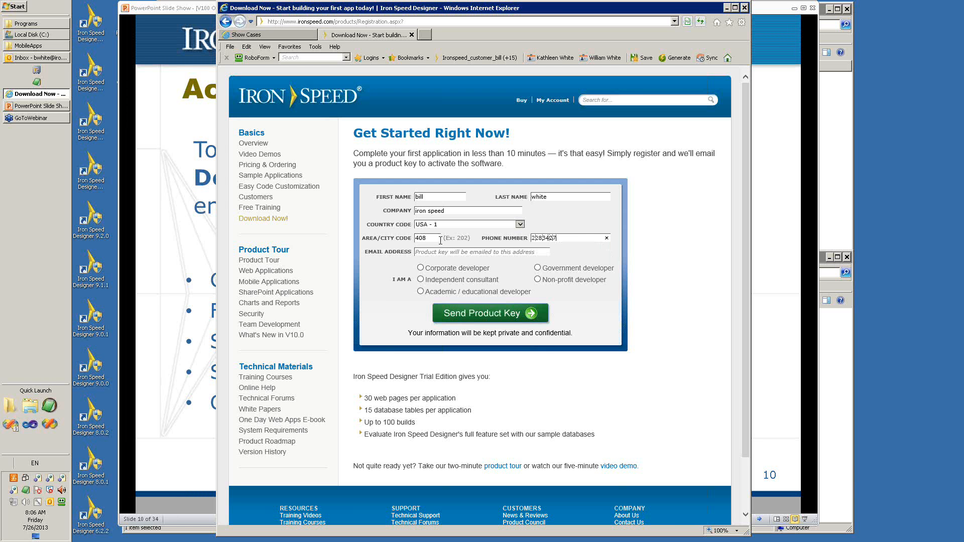
key(Tab)
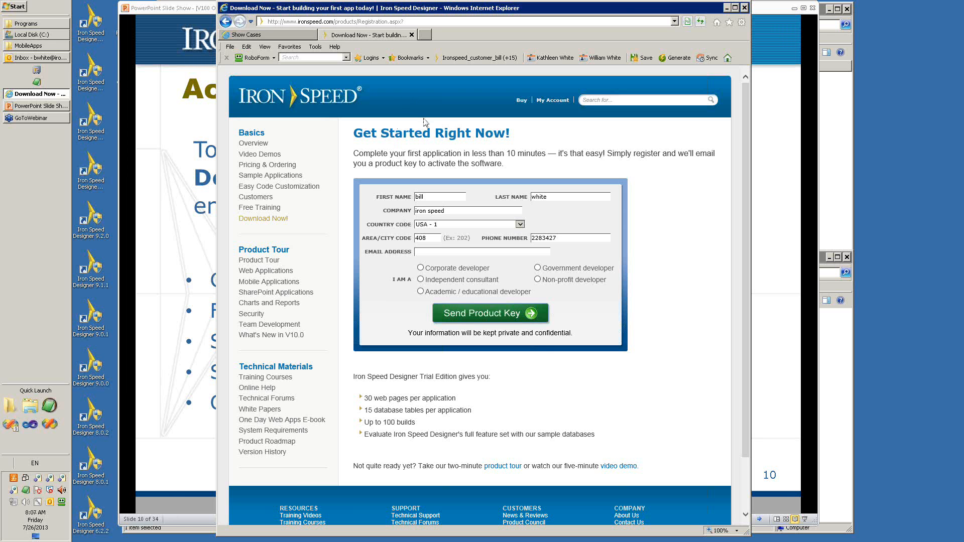
Fill in the registrant's e-mail address, choose Corporate developer as the developer type, and submit the product key request.
click(466, 252)
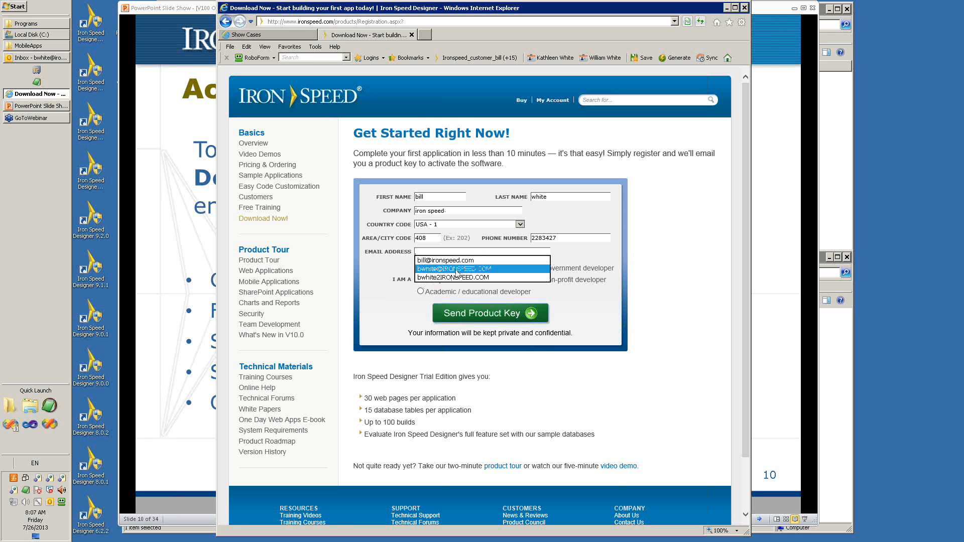
click(457, 269)
click(491, 313)
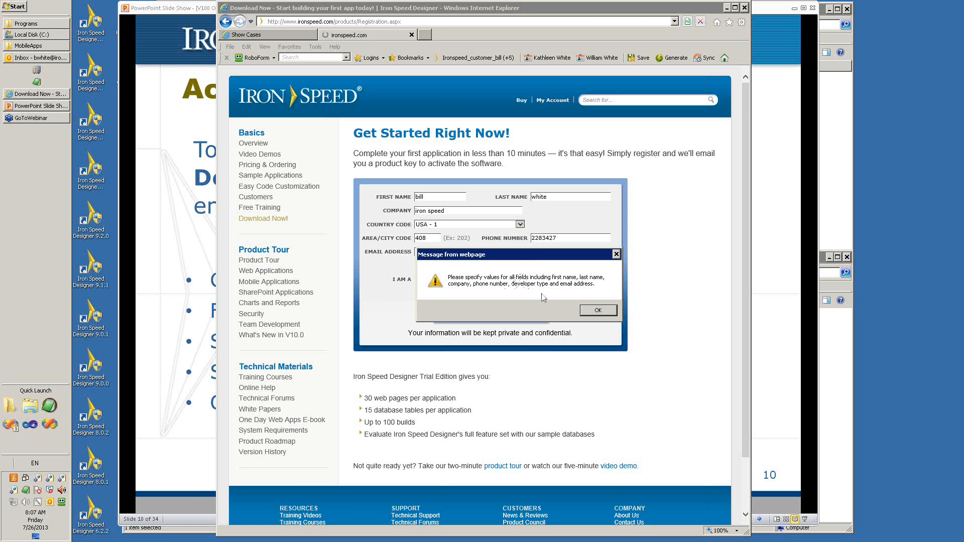
click(597, 311)
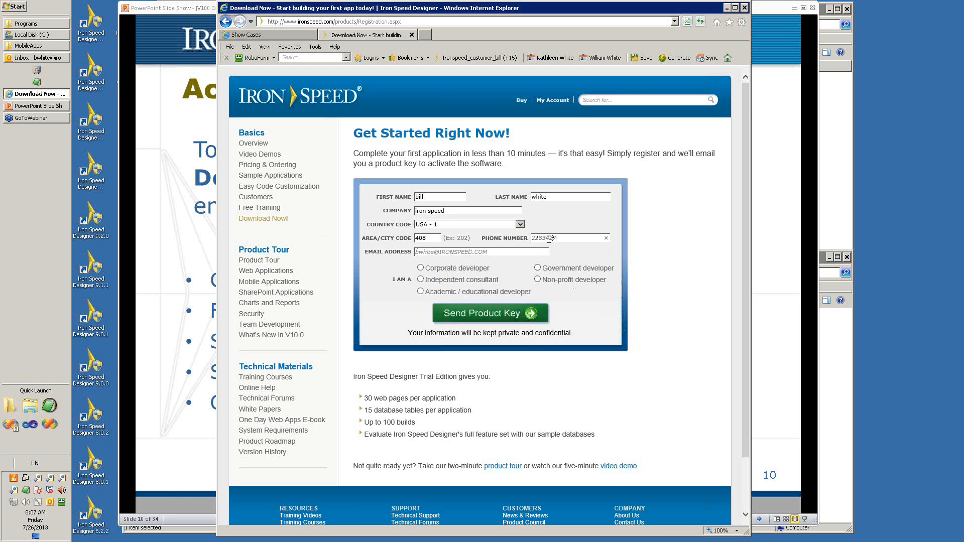
click(421, 268)
click(528, 316)
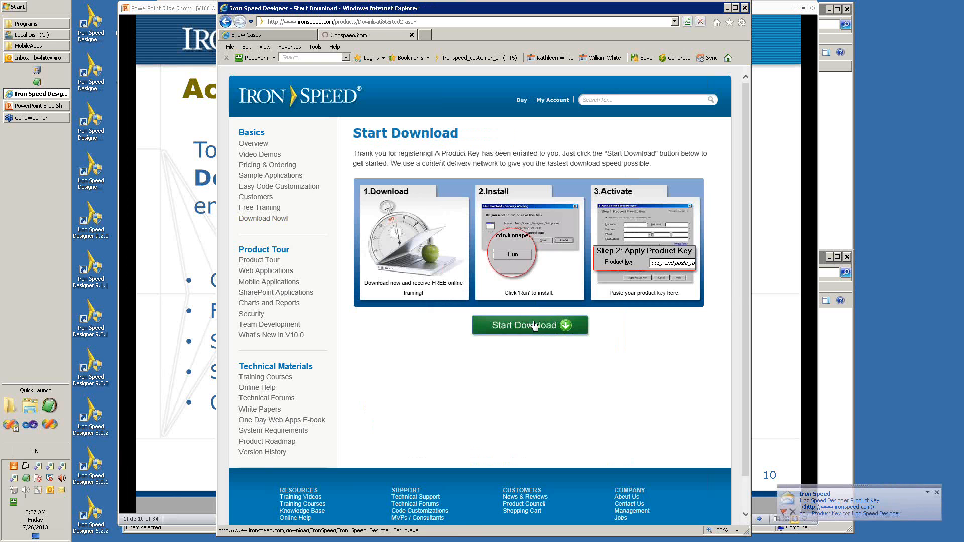
Start the Iron Speed Designer download and save Iron_Speed_Designer_Setup.exe in the temp folder on Local Disk (C:).
click(534, 327)
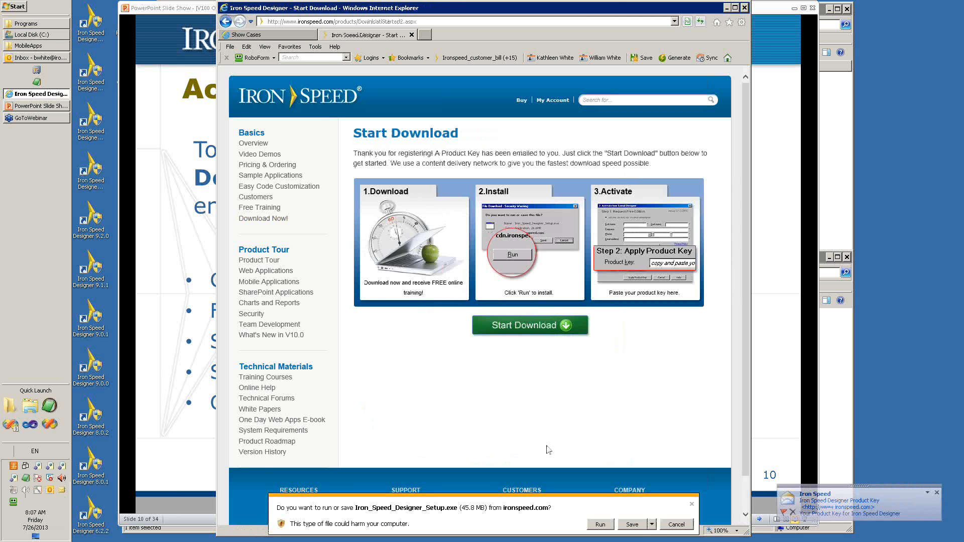
click(652, 525)
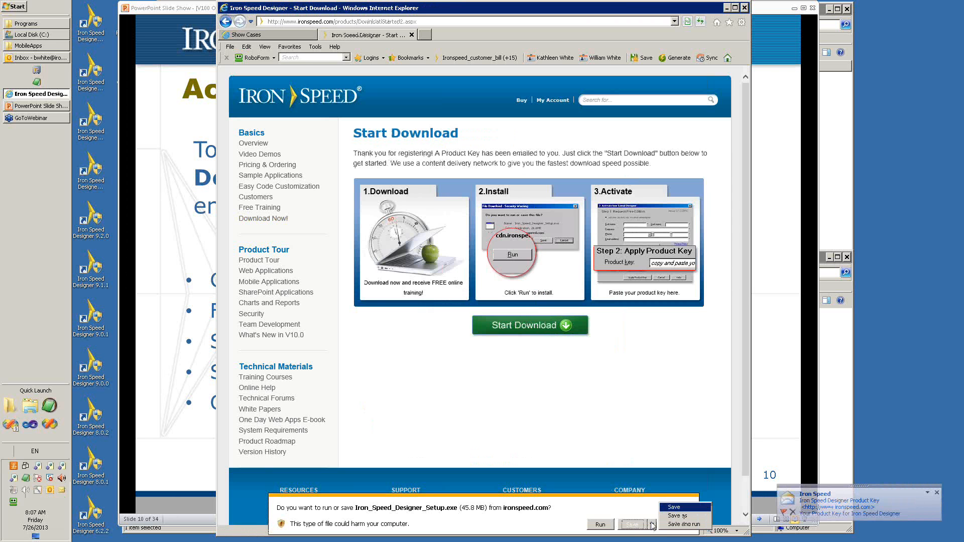
click(652, 525)
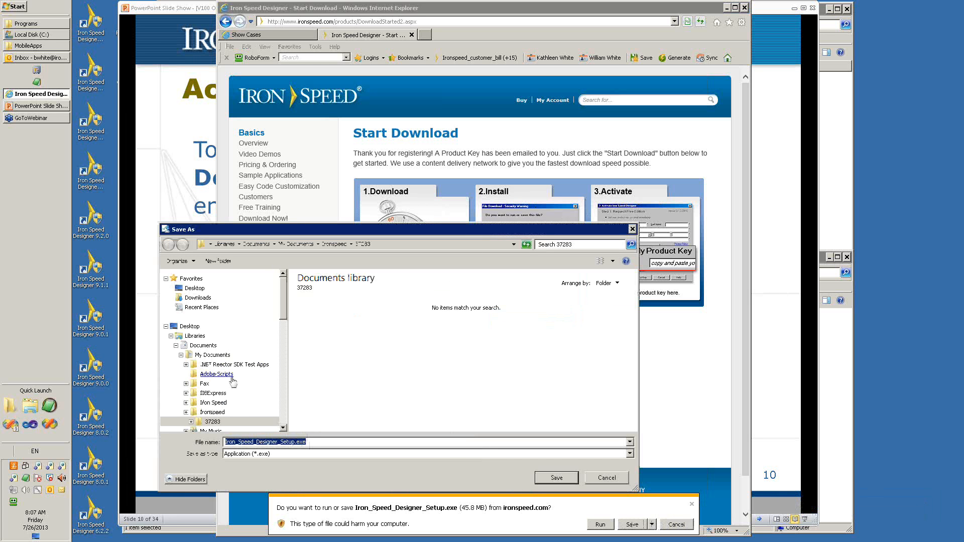
click(176, 345)
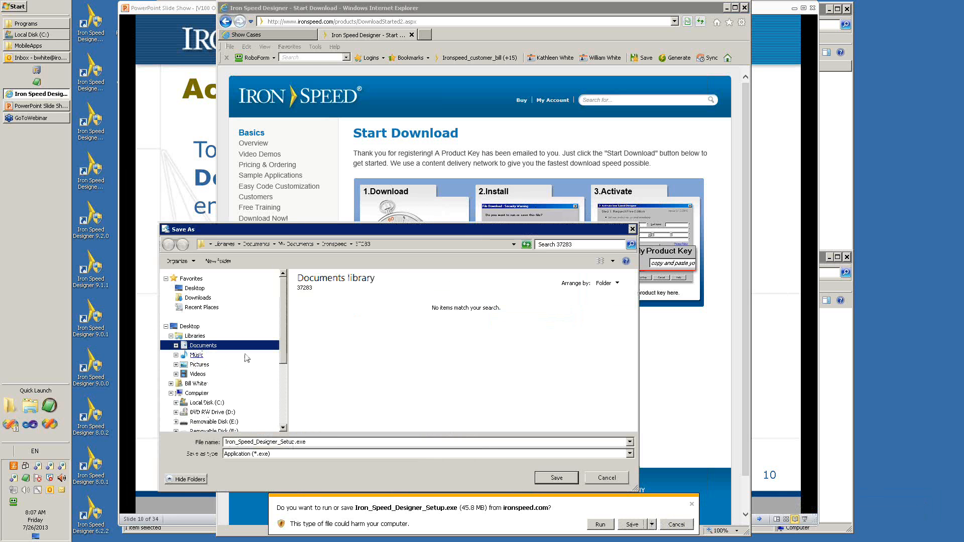
click(204, 402)
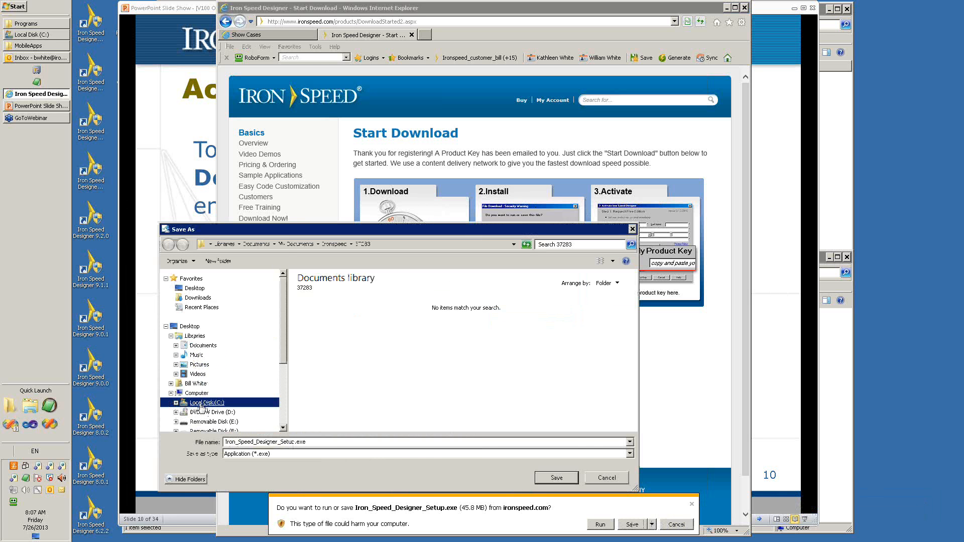
click(592, 443)
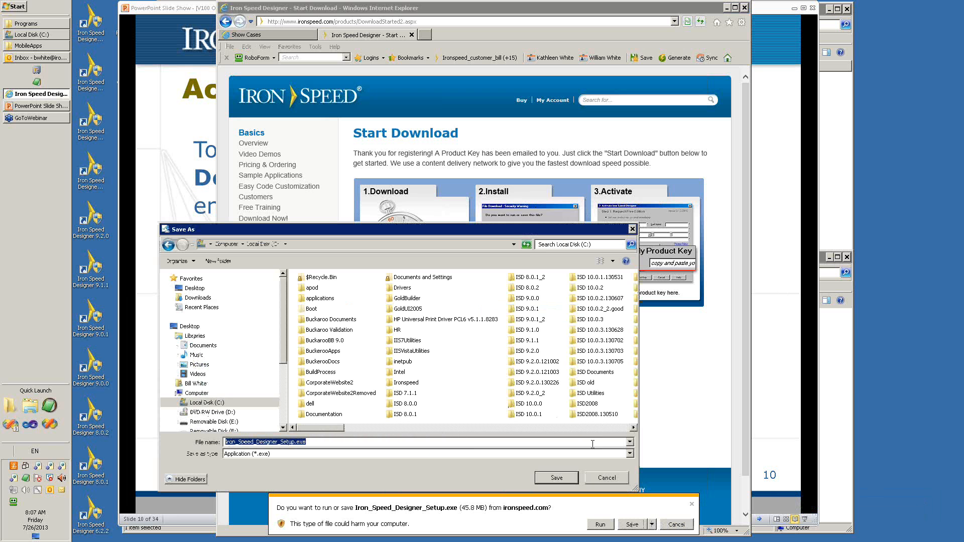
click(615, 430)
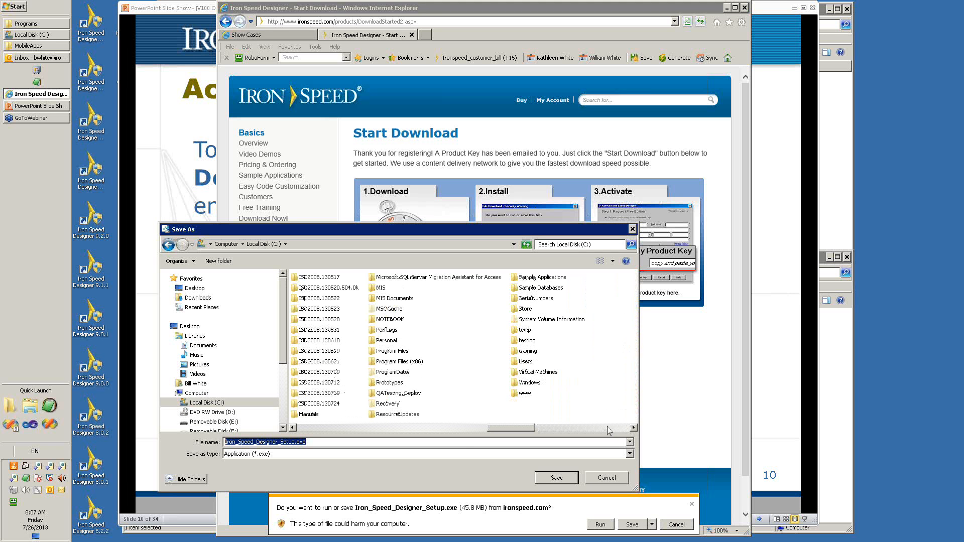
click(530, 333)
double_click(531, 331)
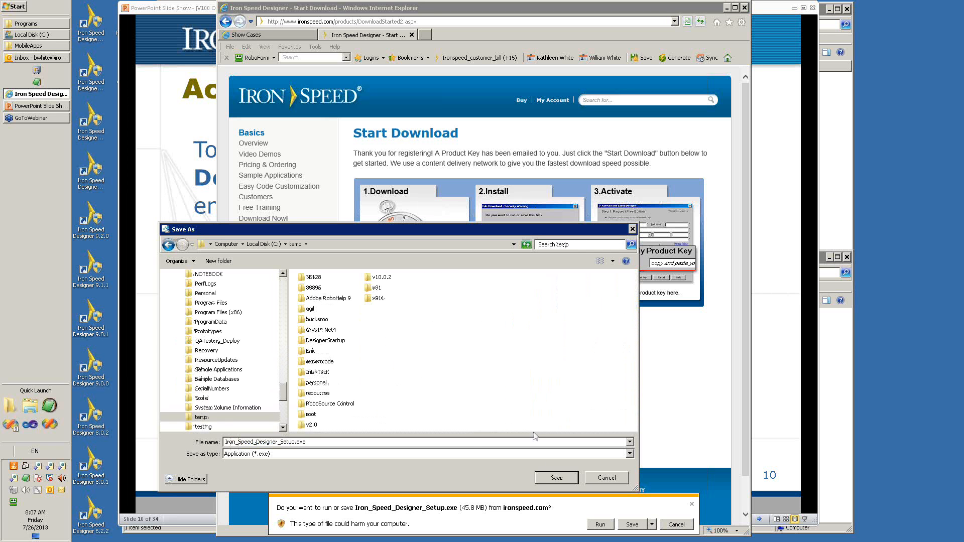
click(556, 478)
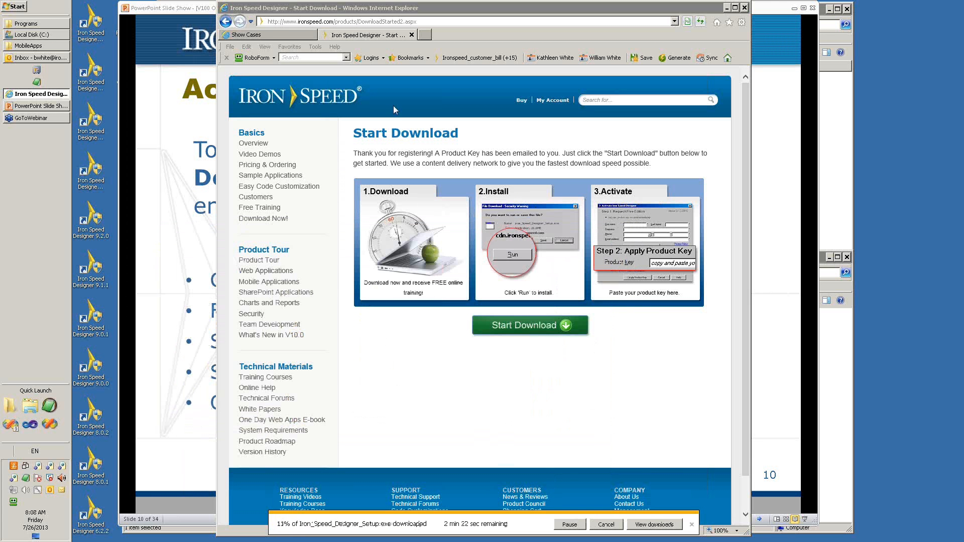
Switch back to the PowerPoint slide show and advance to the Mobile Platforms slide.
click(202, 13)
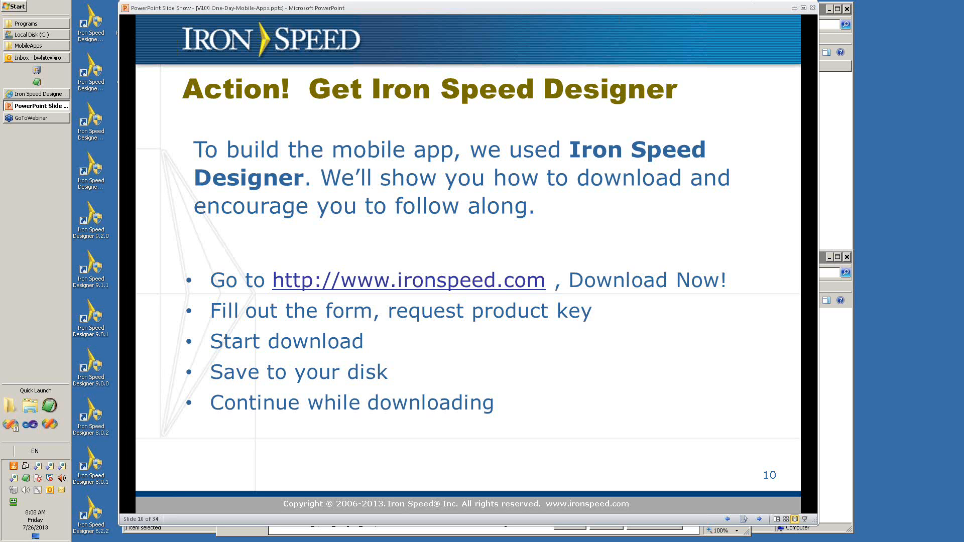
key(Right)
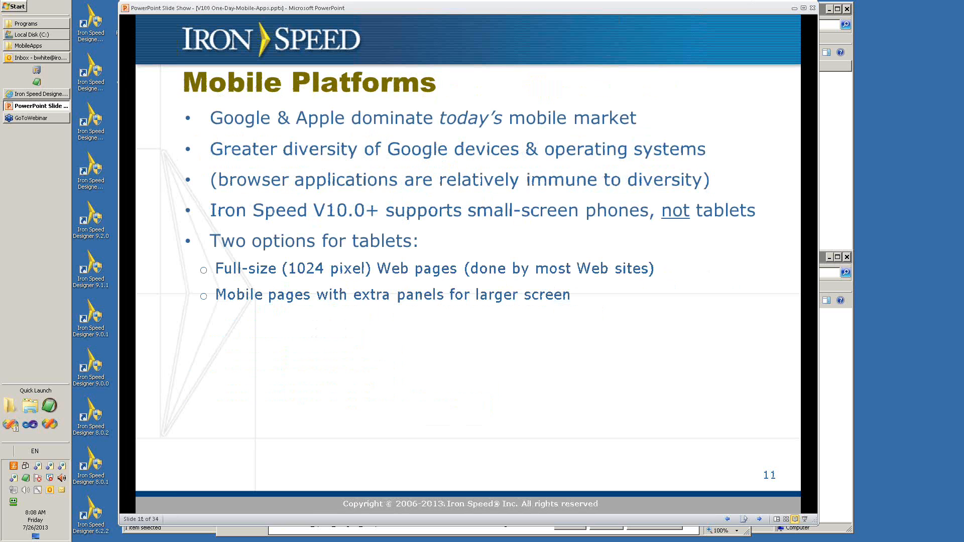
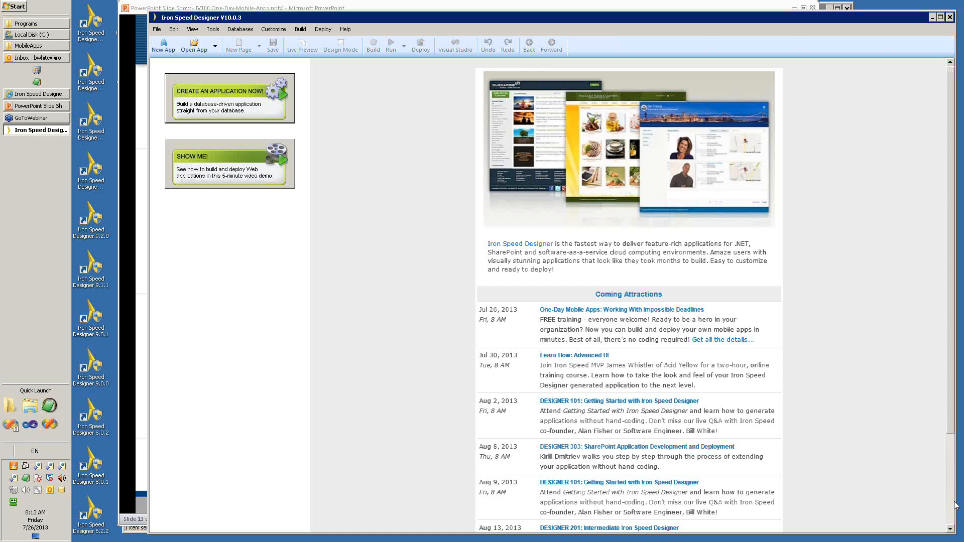
Narrow the Iron Speed Designer window and begin a new application, proceeding past the wizard's introduction.
drag(948, 503, 815, 510)
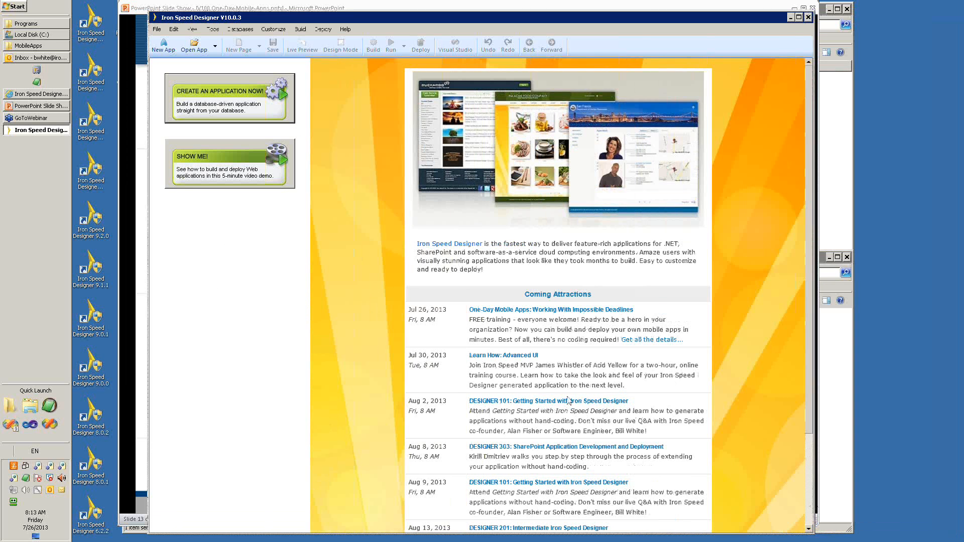
click(227, 99)
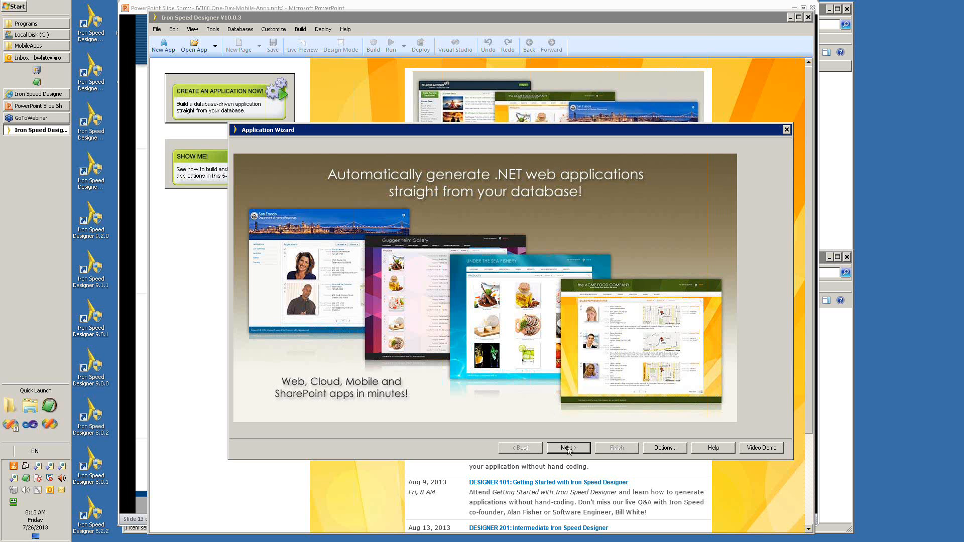
click(568, 448)
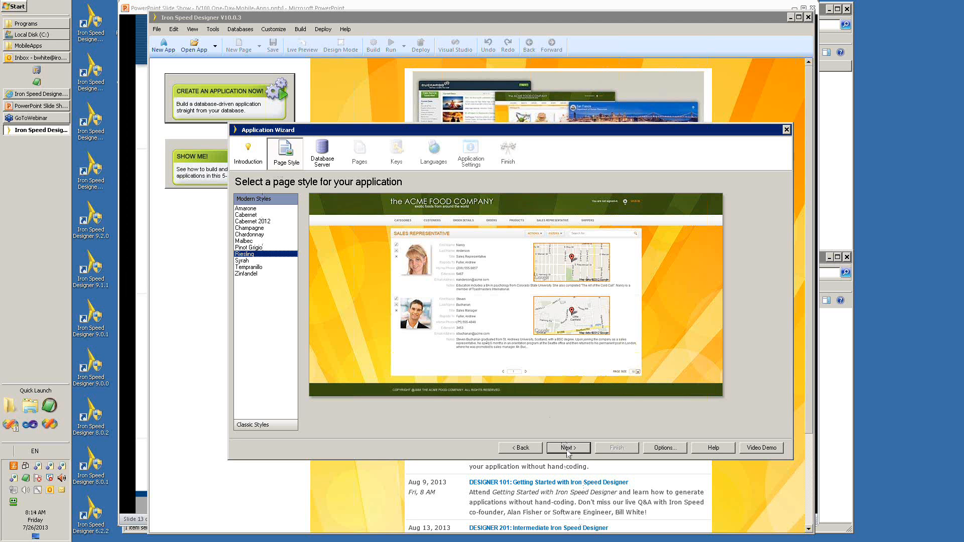
Compare the Classic and Modern page styles, previewing Champagne, Malbec and Cabernet 2012, and choose Riesling for the application.
click(269, 424)
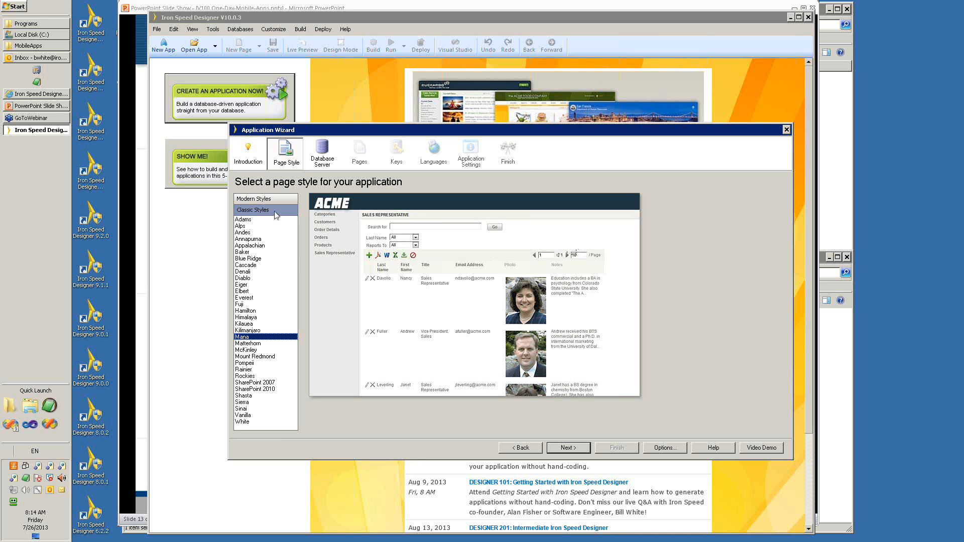
click(273, 198)
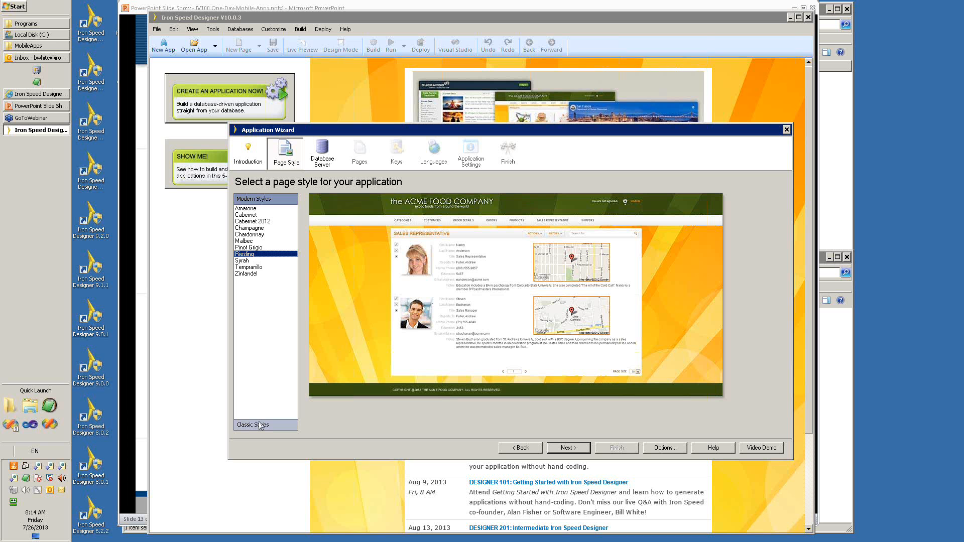
click(259, 228)
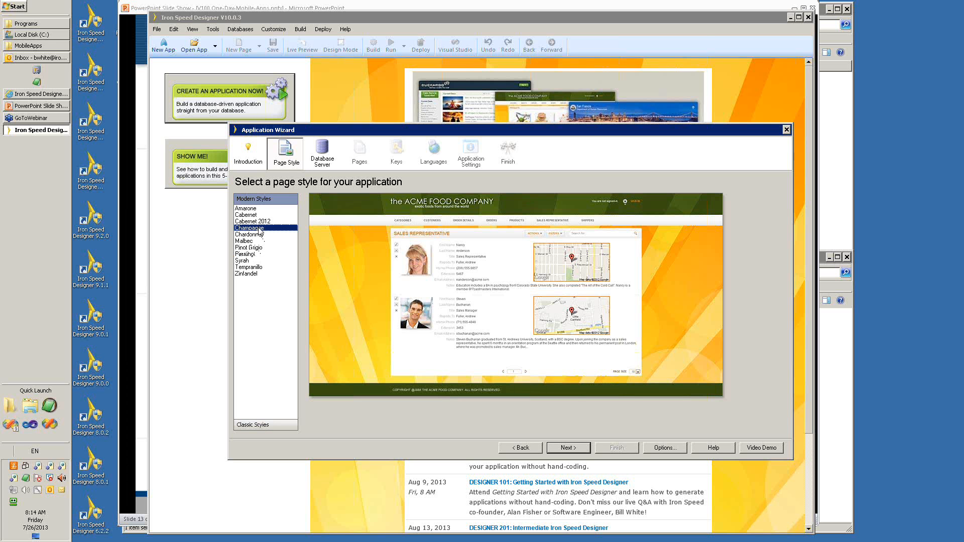
click(251, 242)
click(255, 221)
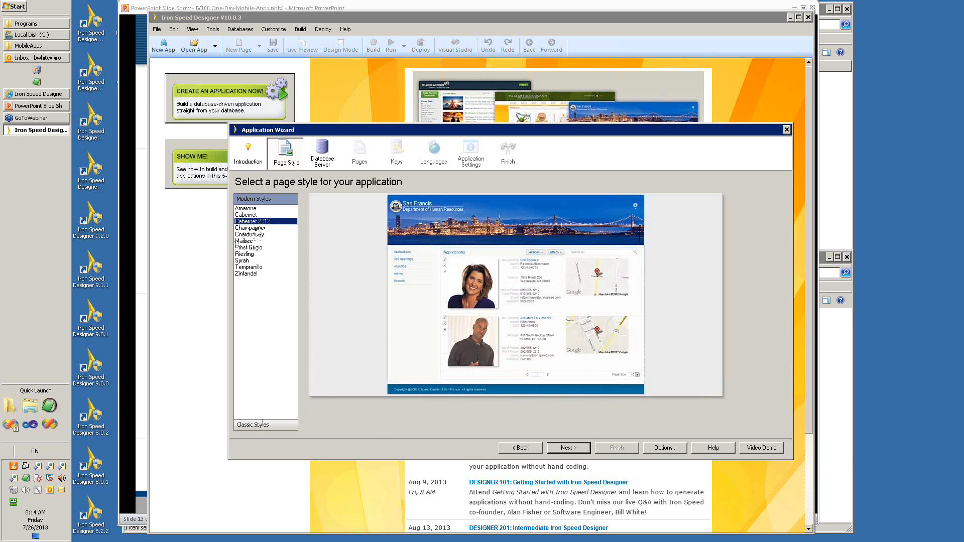
click(245, 254)
click(566, 447)
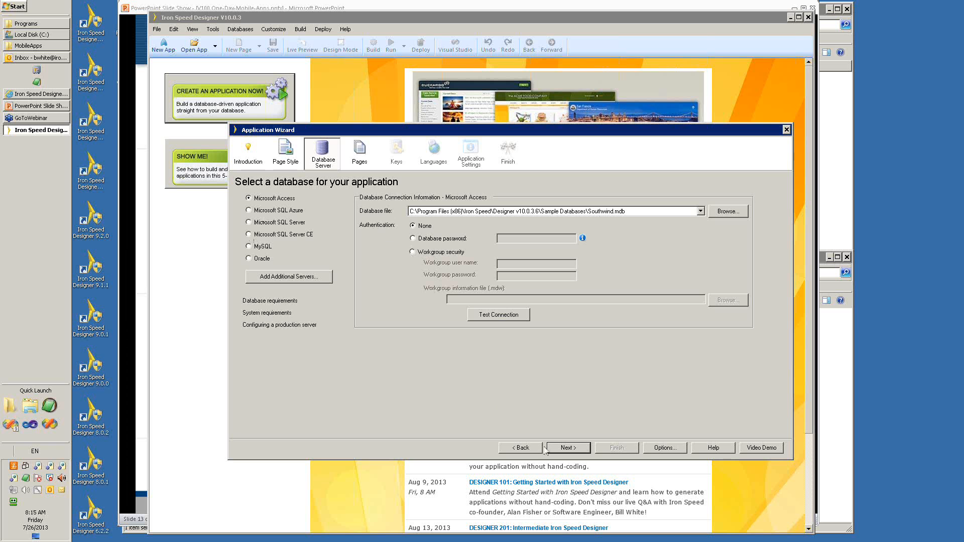
Accept the Southwind.mdb Access database and add the Add Record, Edit Record, Record and Report Mobile pages for the Categories table.
click(570, 451)
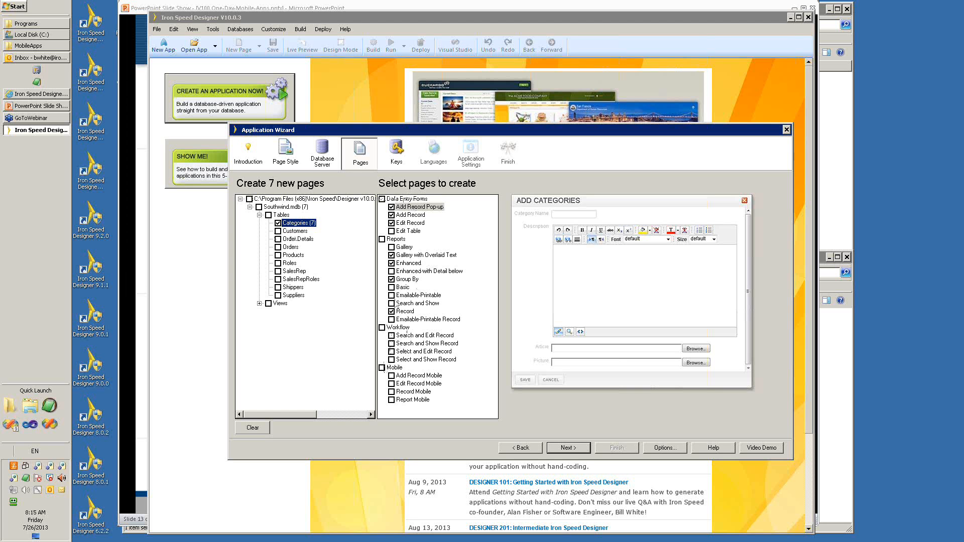
click(393, 376)
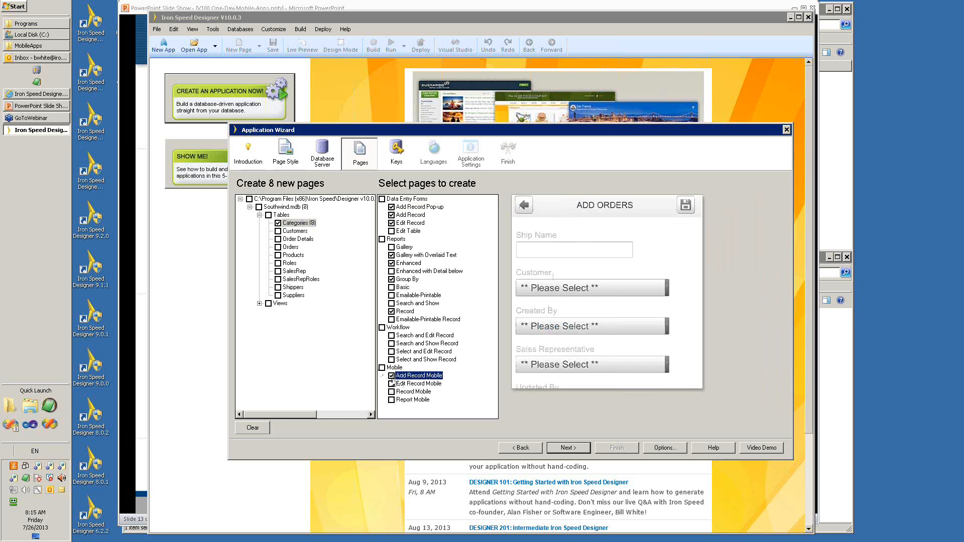
click(392, 384)
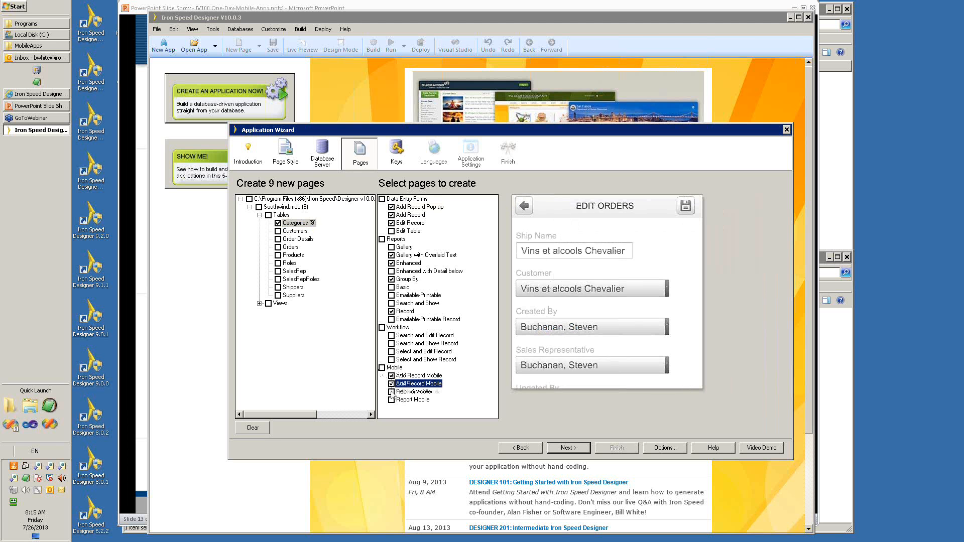
click(393, 393)
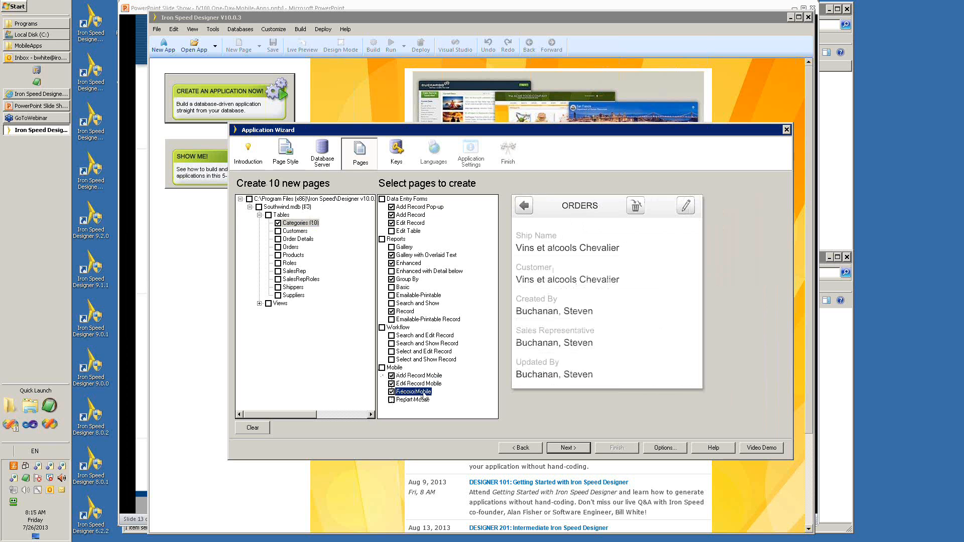
click(391, 401)
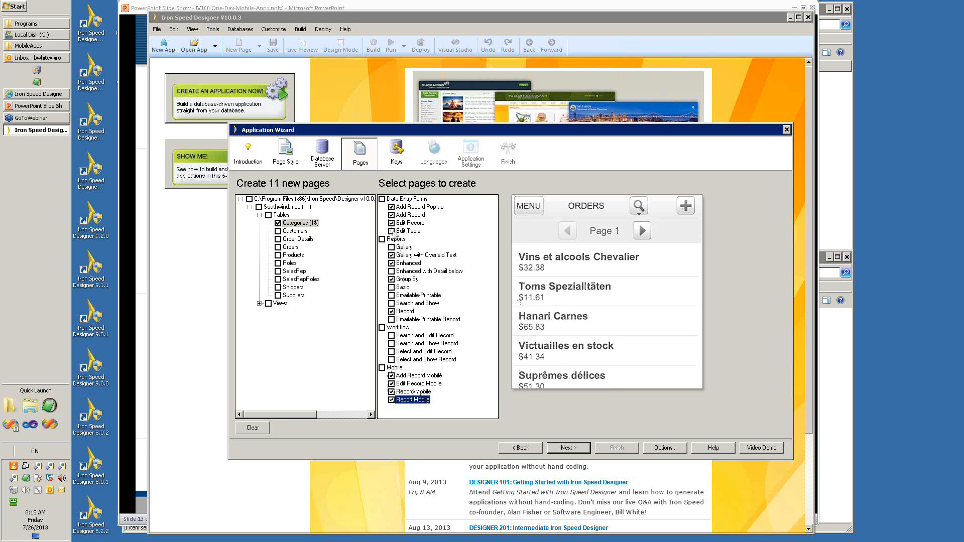
Replace the Gallery with Overlaid Text, Enhanced and Group By reports with the Basic report.
click(391, 255)
click(391, 263)
click(392, 280)
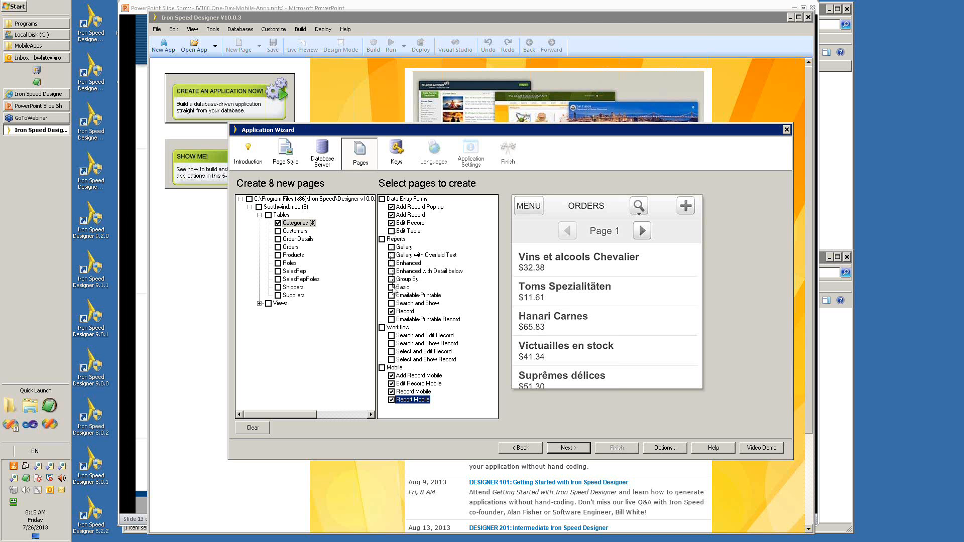
click(392, 287)
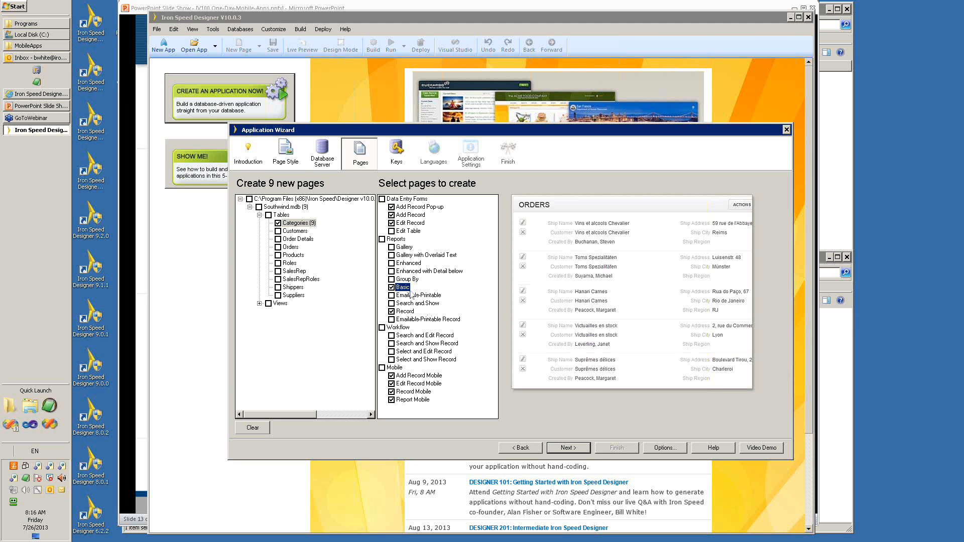
Include the Orders and SalesRep tables in page creation and proceed to the virtual keys.
click(278, 247)
click(278, 271)
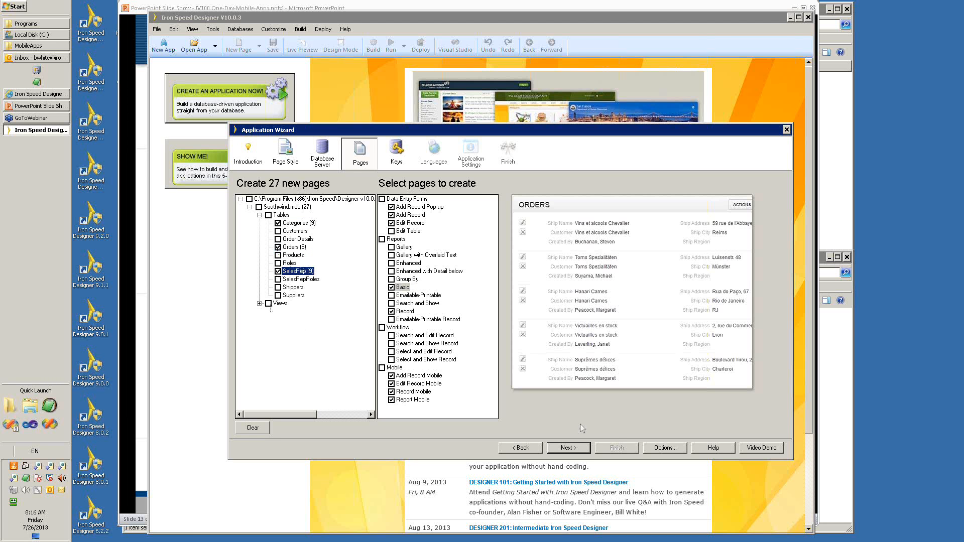
click(573, 452)
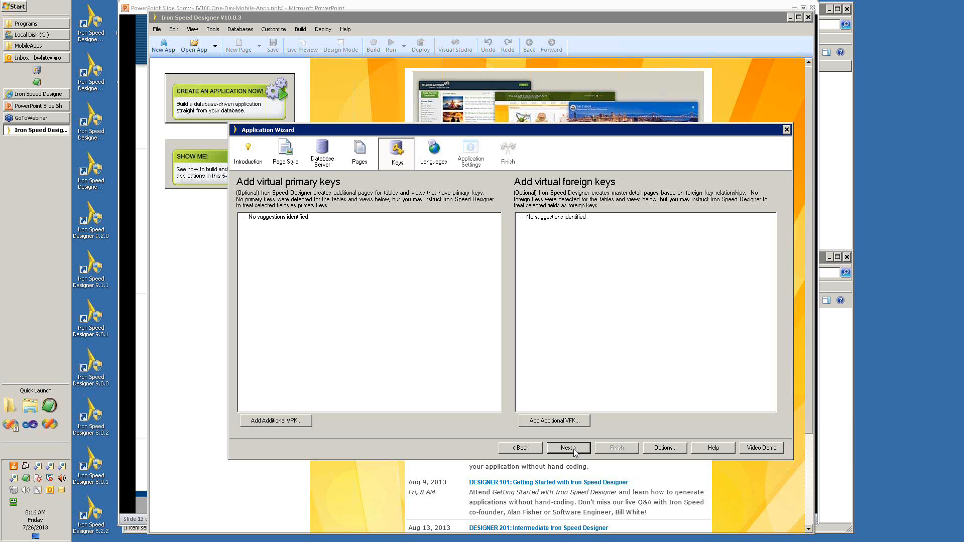
Skip the virtual keys and add Dutch (Belgium) to the application's selected languages.
click(575, 452)
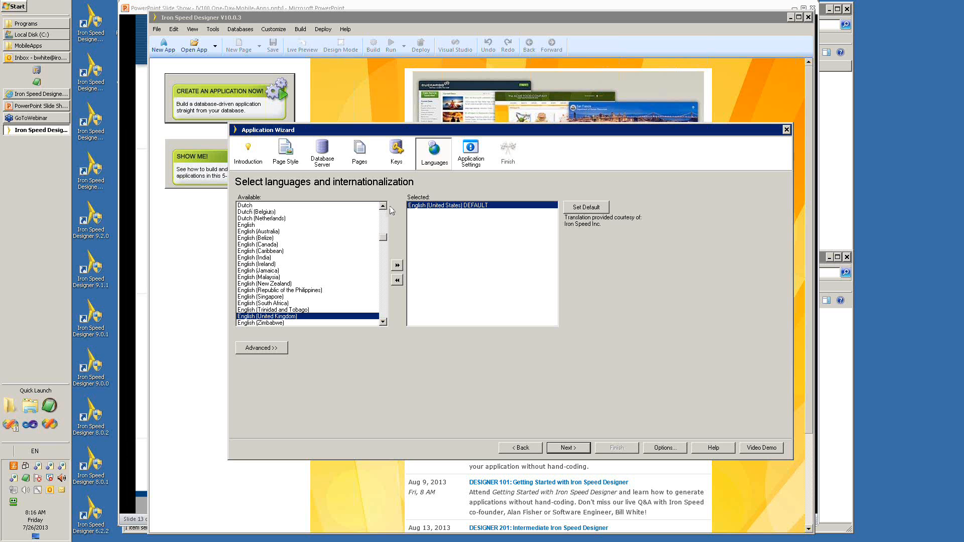
click(260, 213)
click(397, 265)
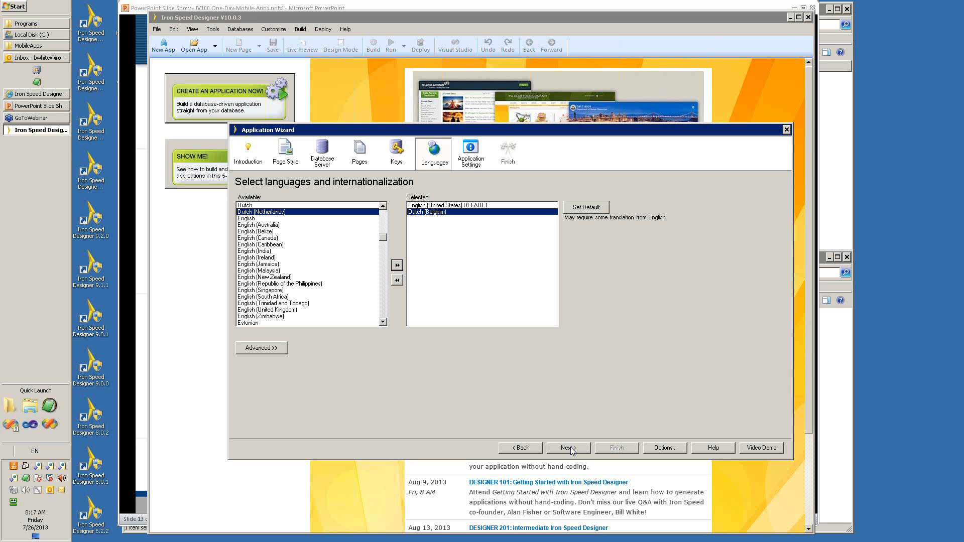
Accept the application settings for MyApp5 as a Visual Basic .NET web site and generate the application.
click(571, 450)
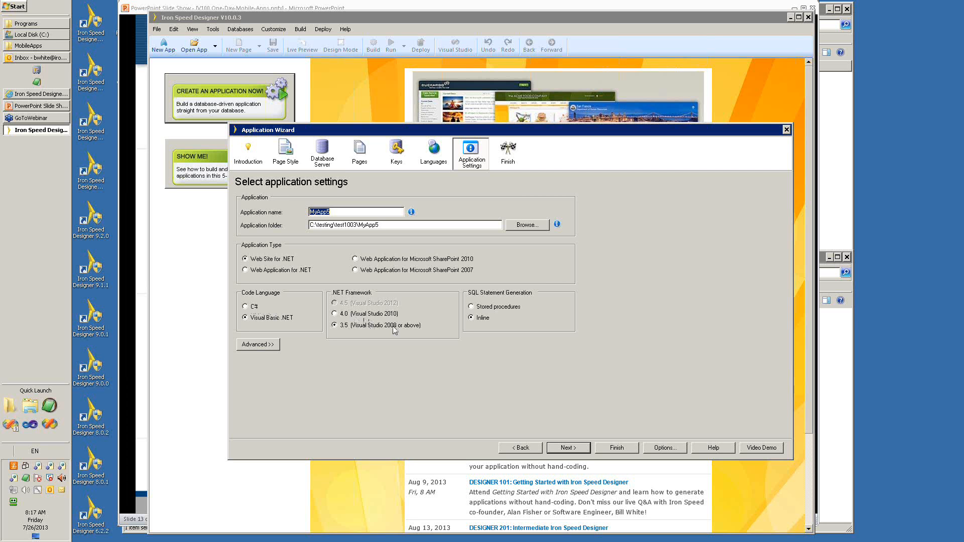
click(569, 448)
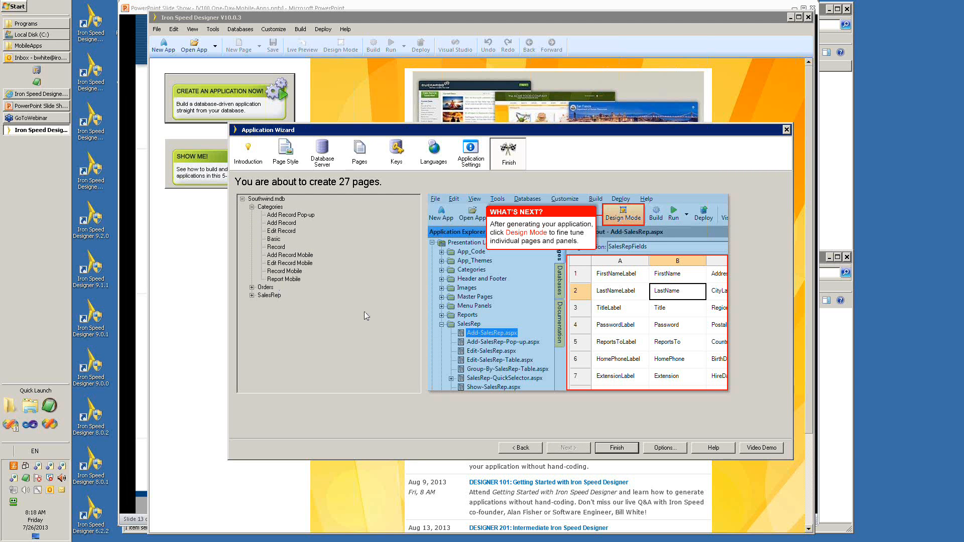
click(620, 449)
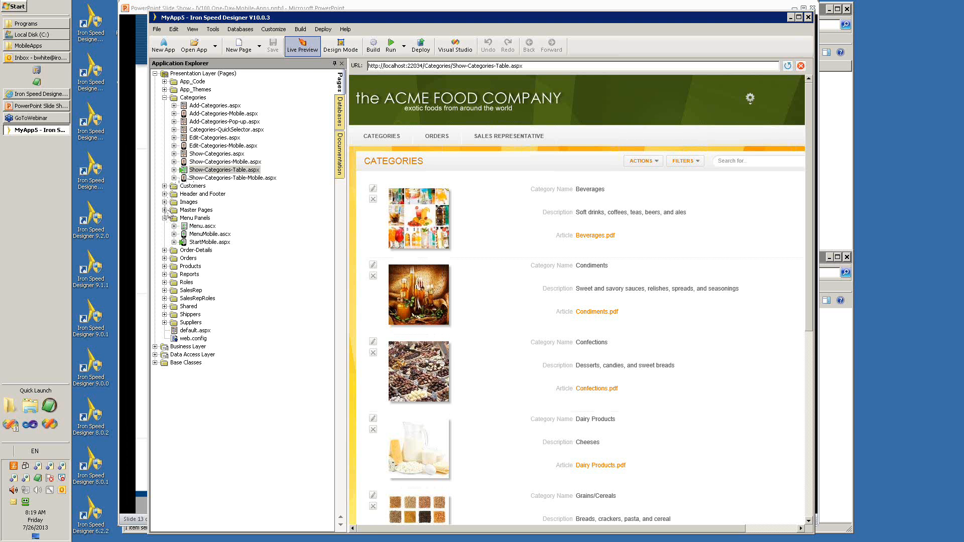
Expand the Orders and SalesRep folders to view their generated pages.
click(164, 258)
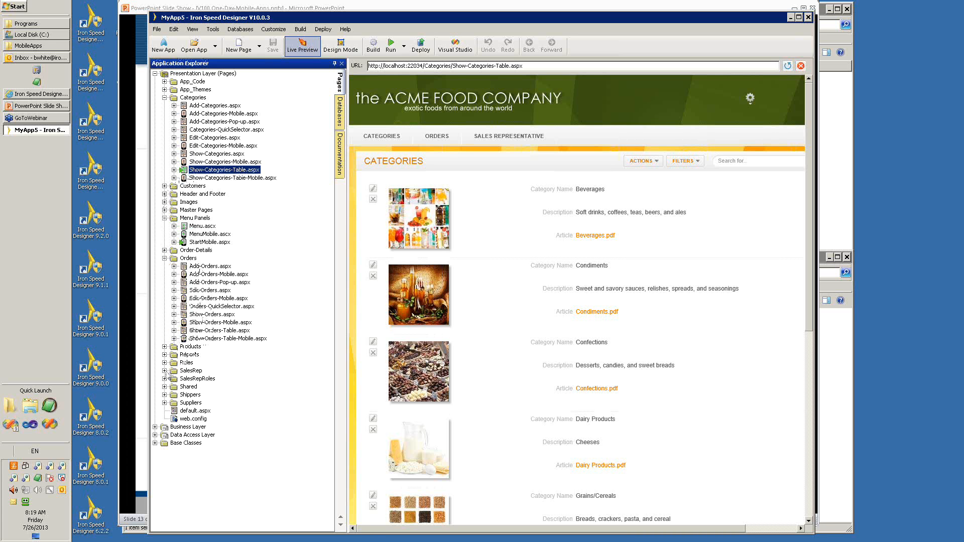
click(165, 370)
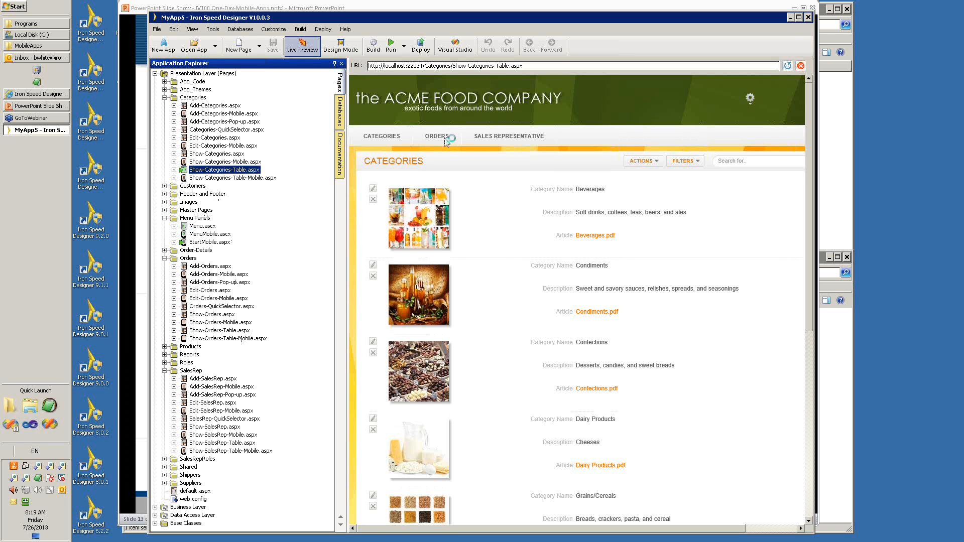
mouse_move(445, 139)
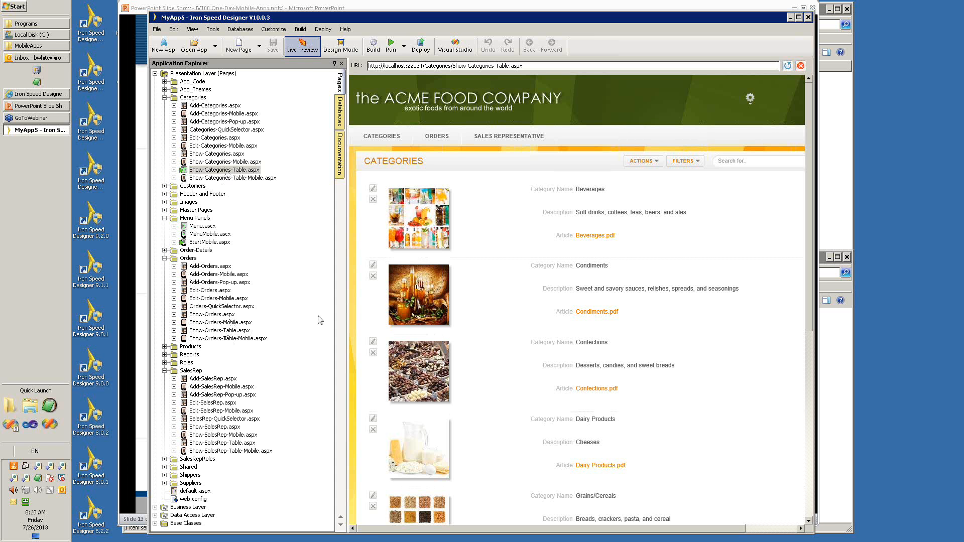
Preview the mobile orders table page, Show-Orders-Table-Mobile.aspx, and the mobile start page, StartMobile.aspx.
click(528, 135)
click(202, 339)
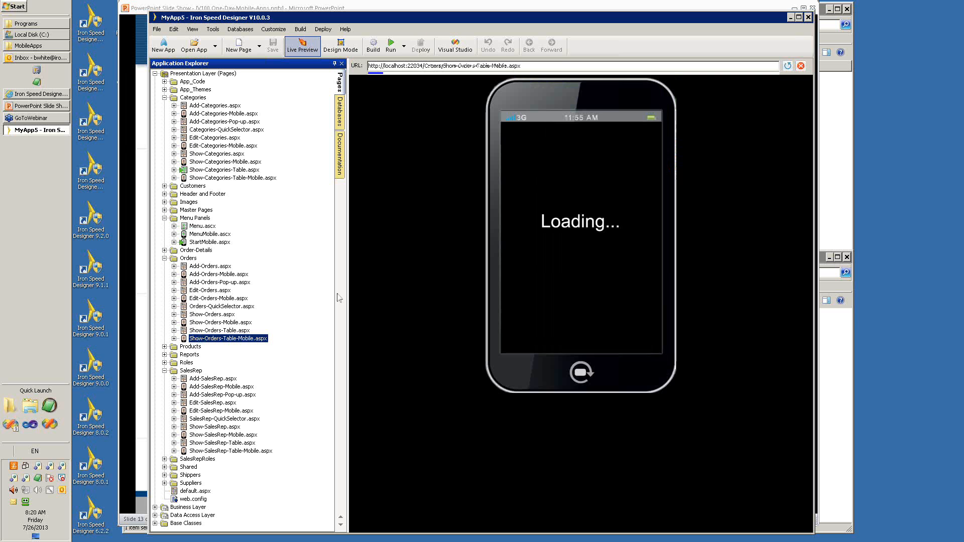
click(194, 243)
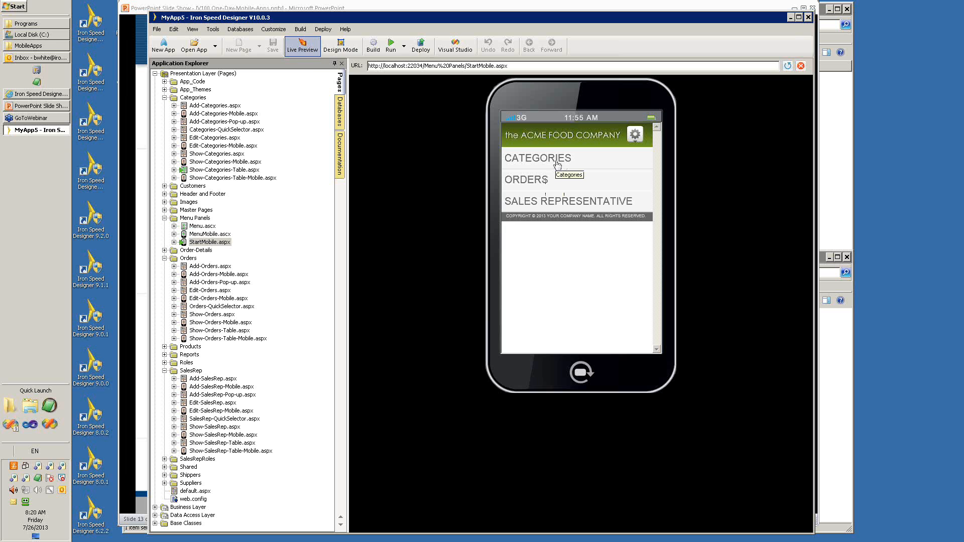
Open the Categories list in the mobile preview, then show and hide its search filters.
click(556, 162)
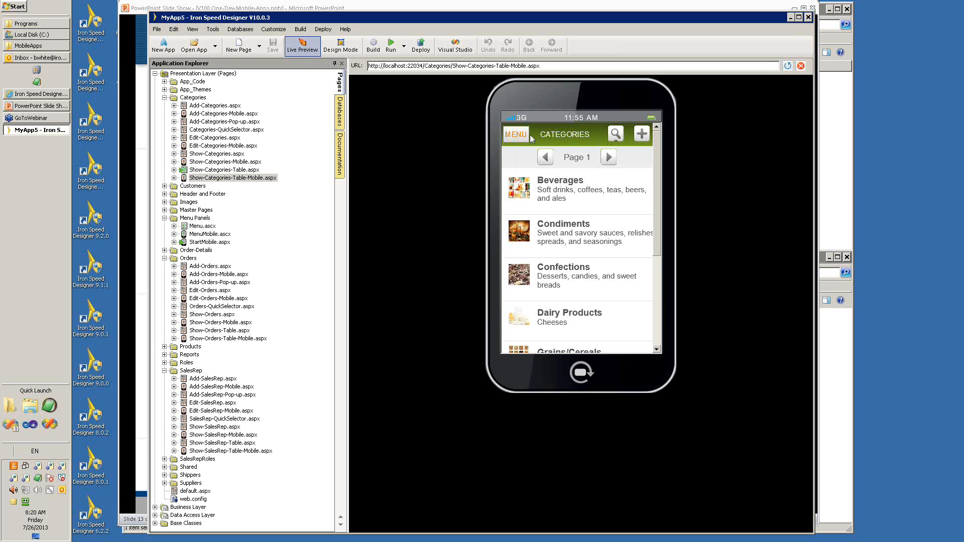
click(617, 135)
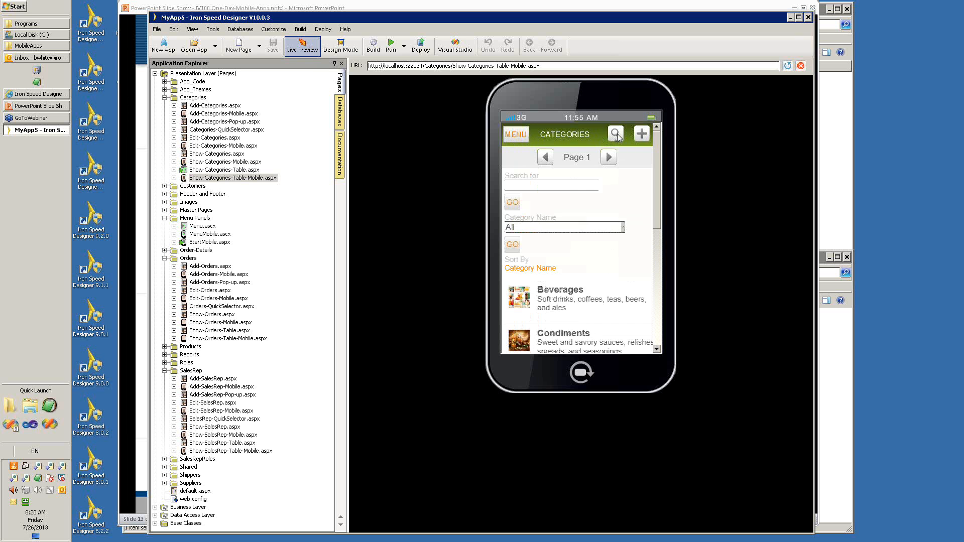
click(617, 137)
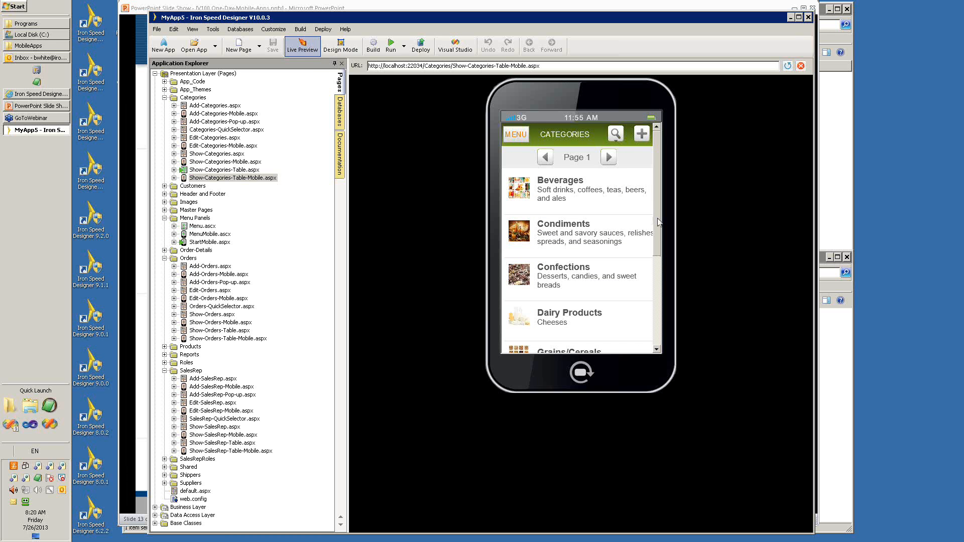
View the Grains/Cereals record from the mobile Categories list and return to the mobile start menu.
mouse_move(659, 222)
mouse_down()
mouse_move(656, 265)
mouse_move(659, 213)
mouse_up()
scroll(659, 259, down, 5)
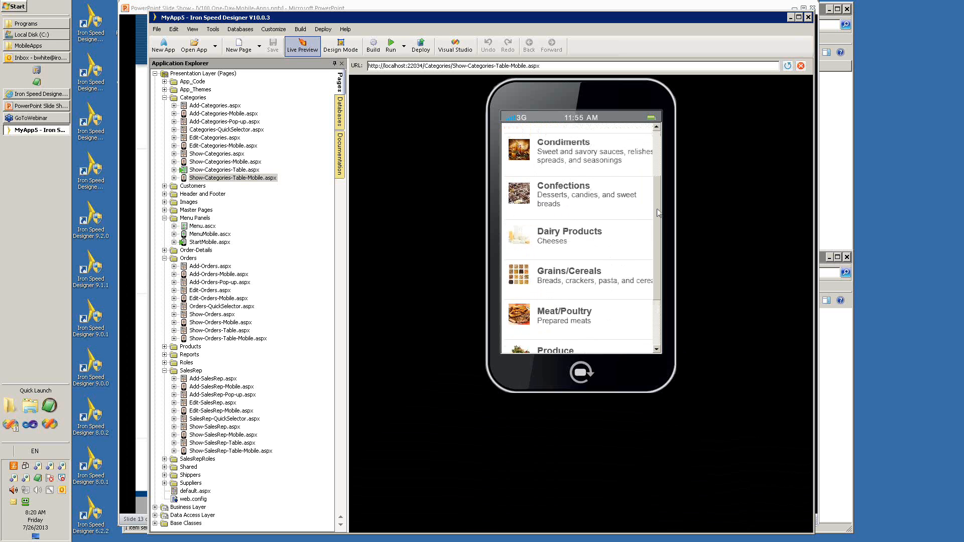
drag(657, 210, 656, 226)
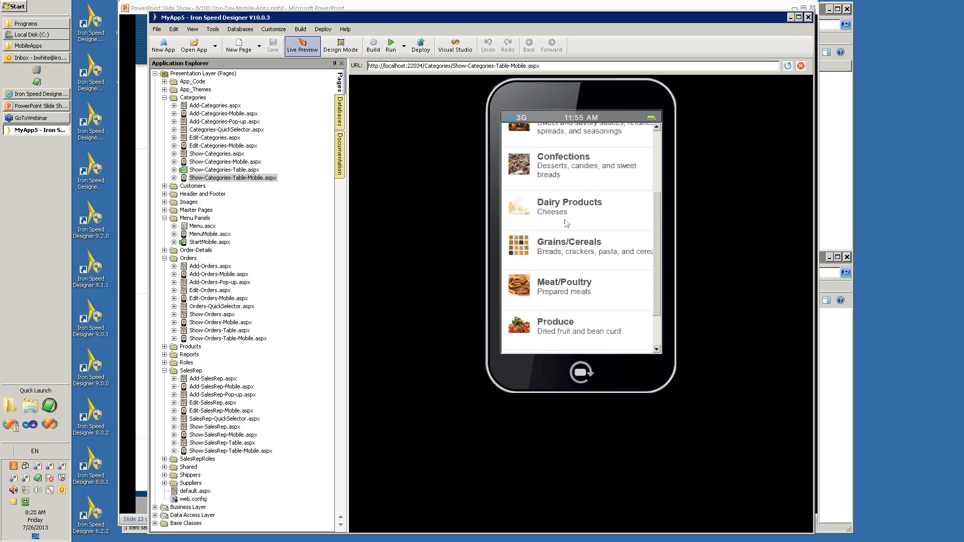
click(535, 253)
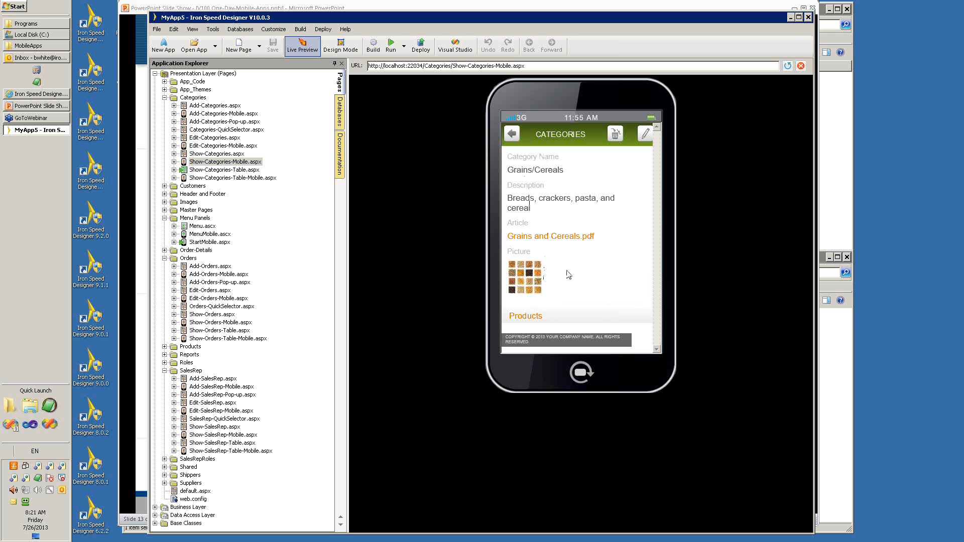
click(518, 134)
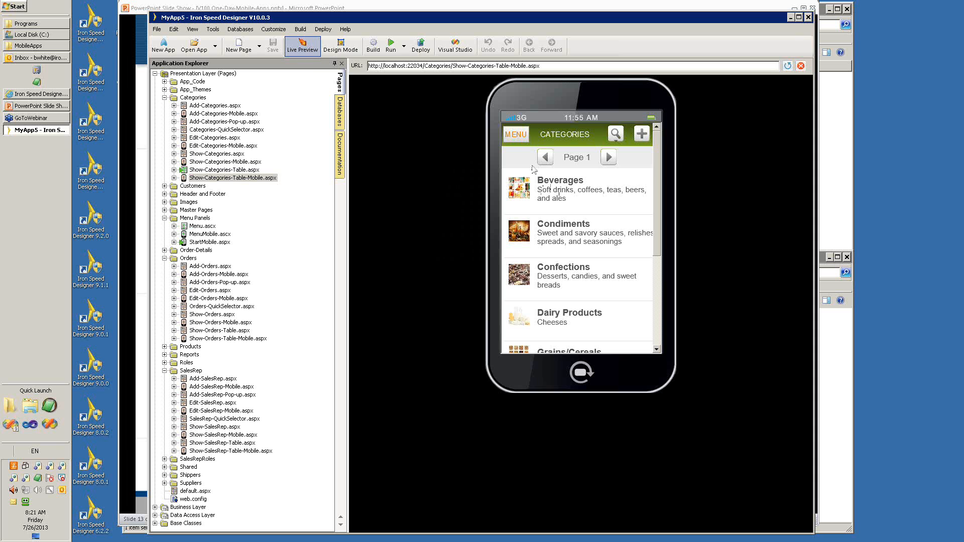
click(516, 135)
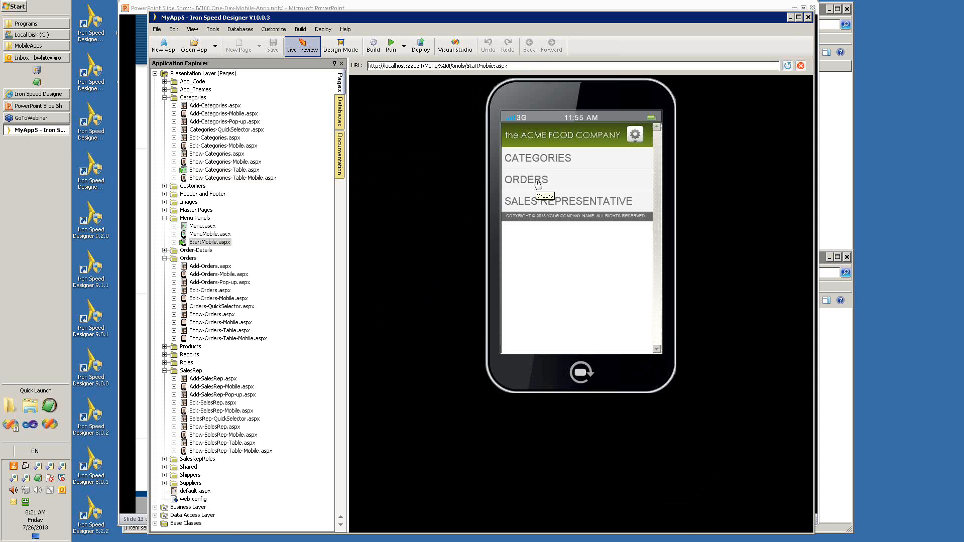
View the Orders list and the Sales Representative list from the mobile start menu, checking the sales representatives in landscape orientation and back in portrait.
click(536, 181)
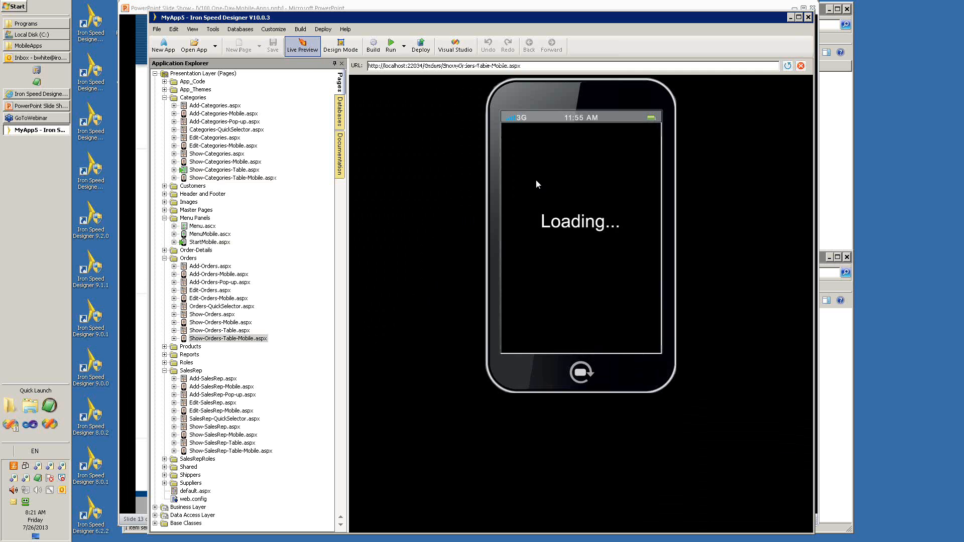
click(523, 140)
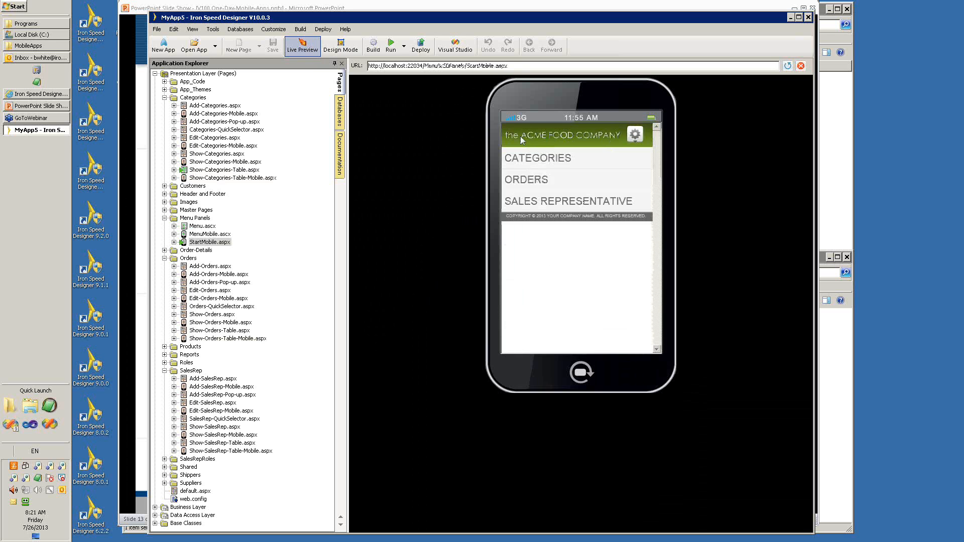
click(546, 205)
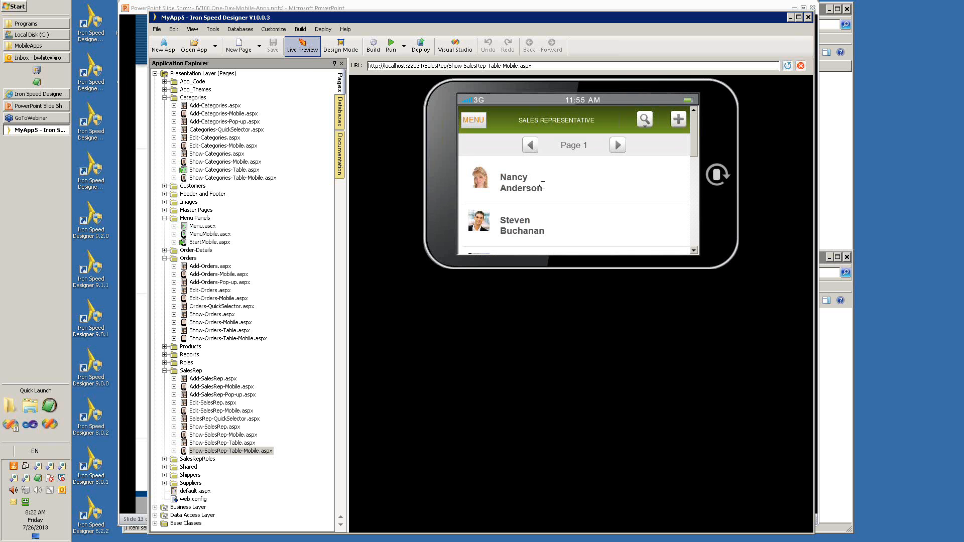
drag(694, 149, 694, 201)
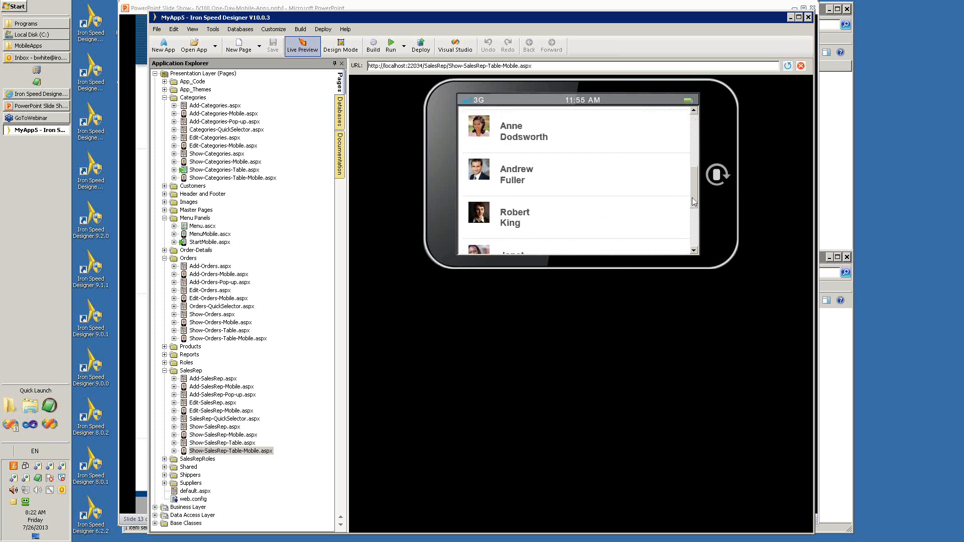
scroll(644, 180, up, 5)
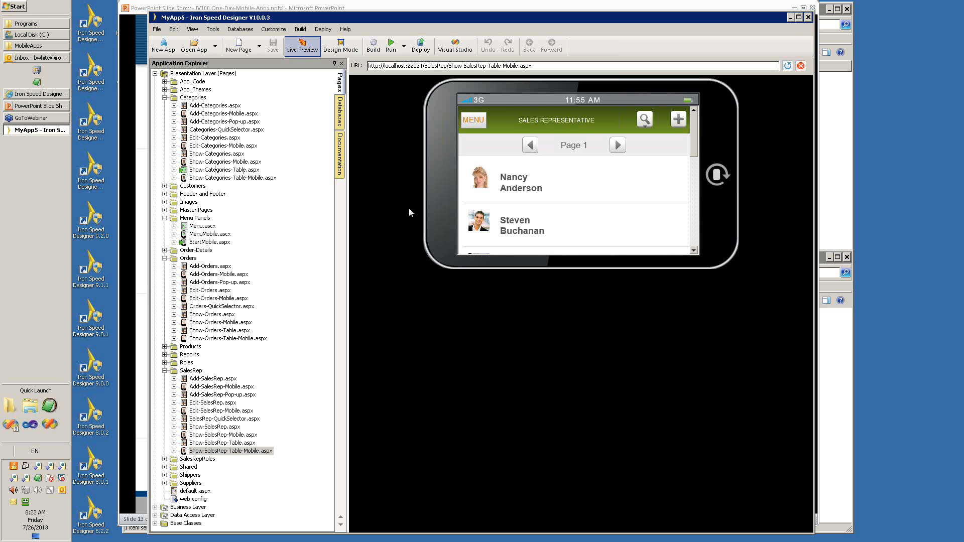
click(438, 206)
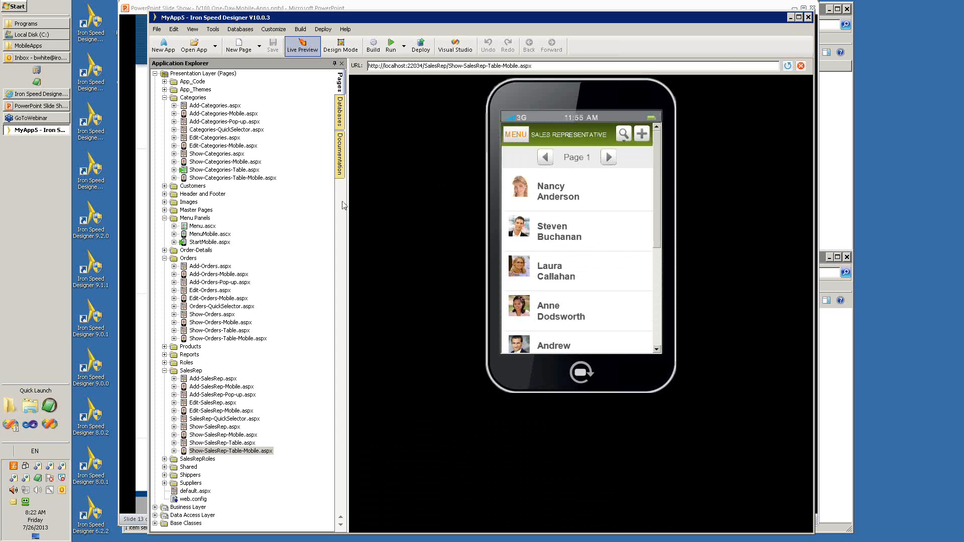
Switch to Design Mode and start the Application Security Wizard with Database (User table) as the user authentication type.
click(213, 30)
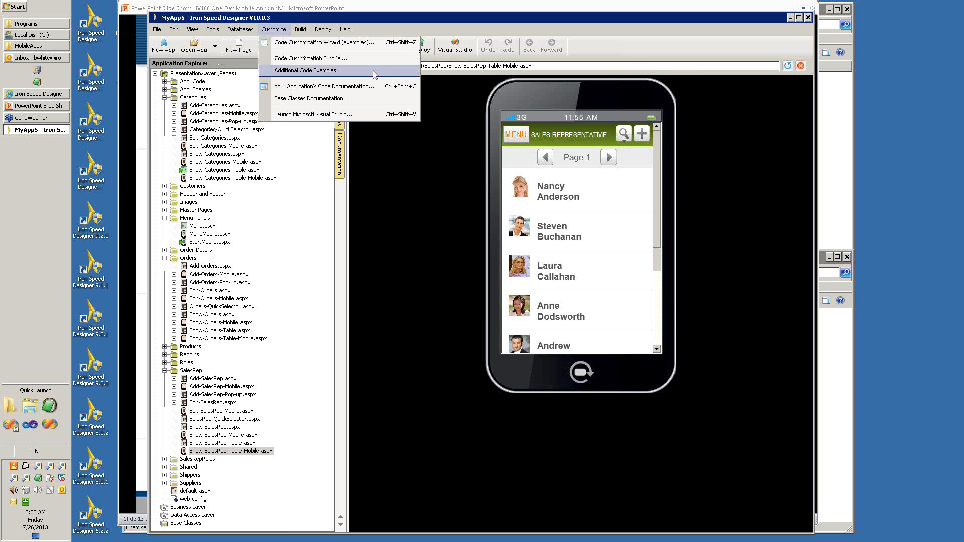
click(400, 160)
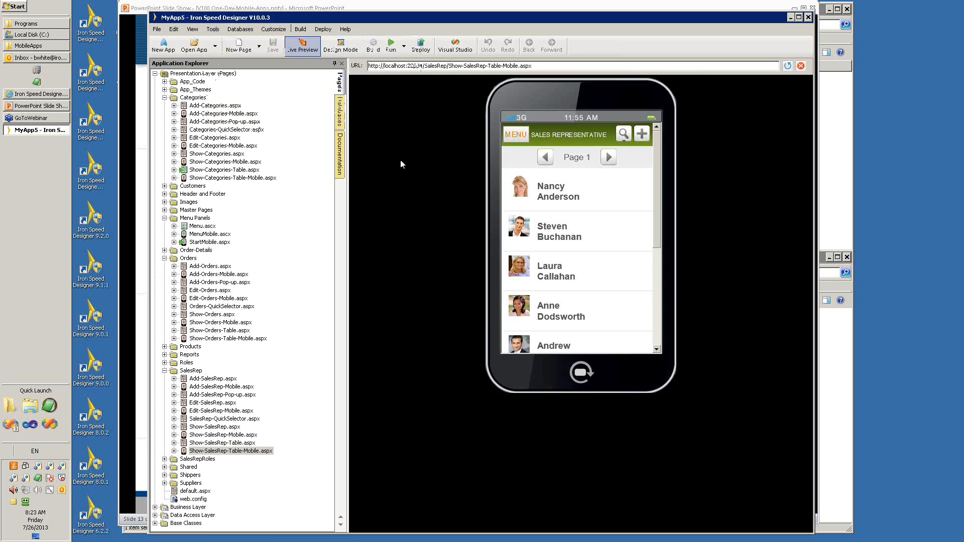
click(353, 49)
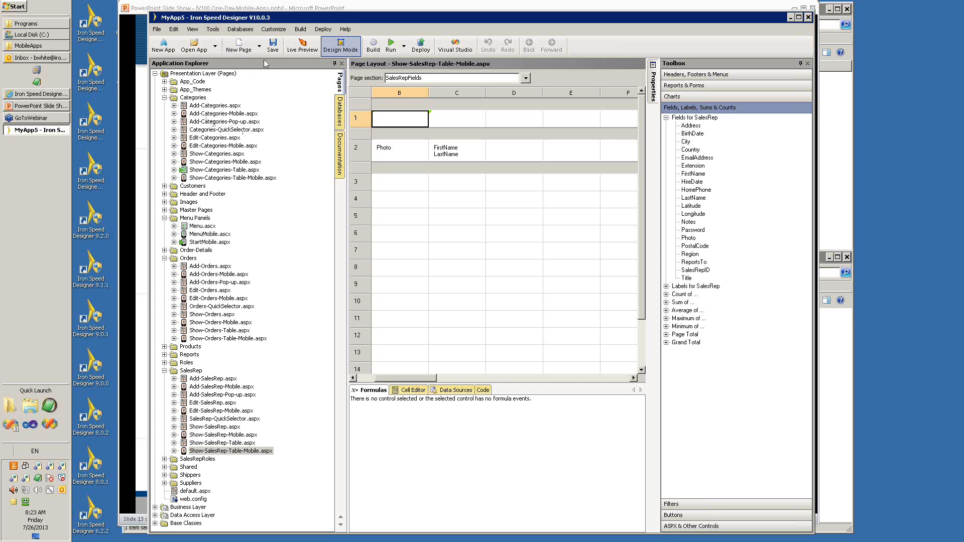
click(216, 32)
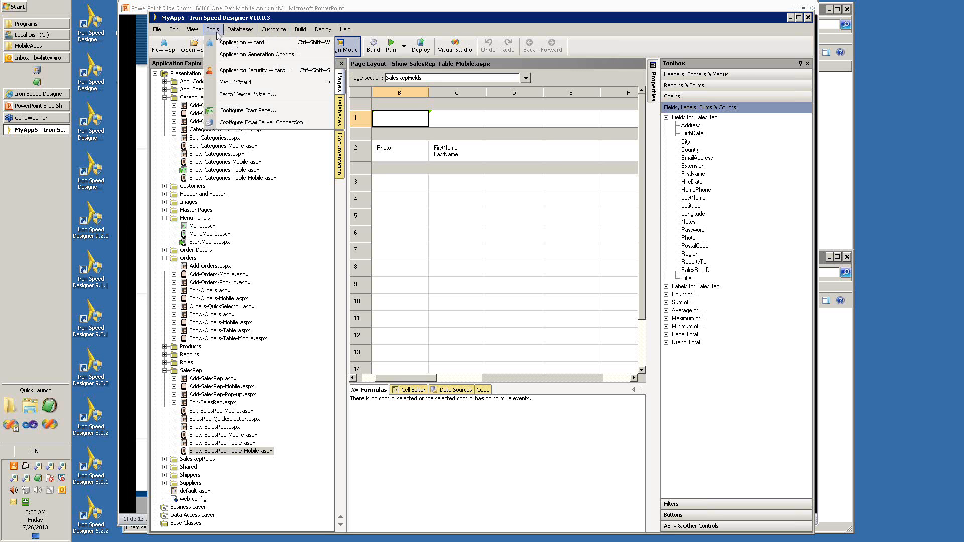
click(249, 73)
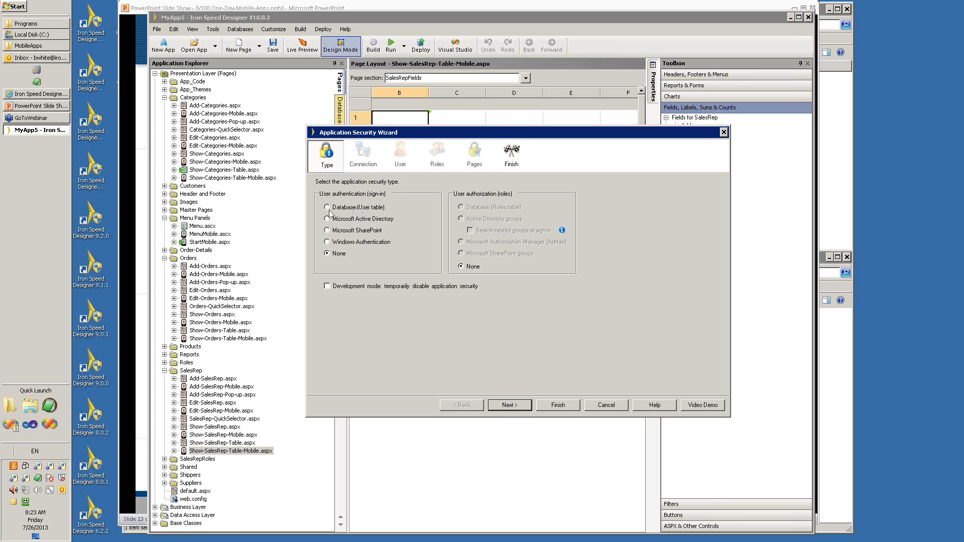
click(327, 208)
click(509, 405)
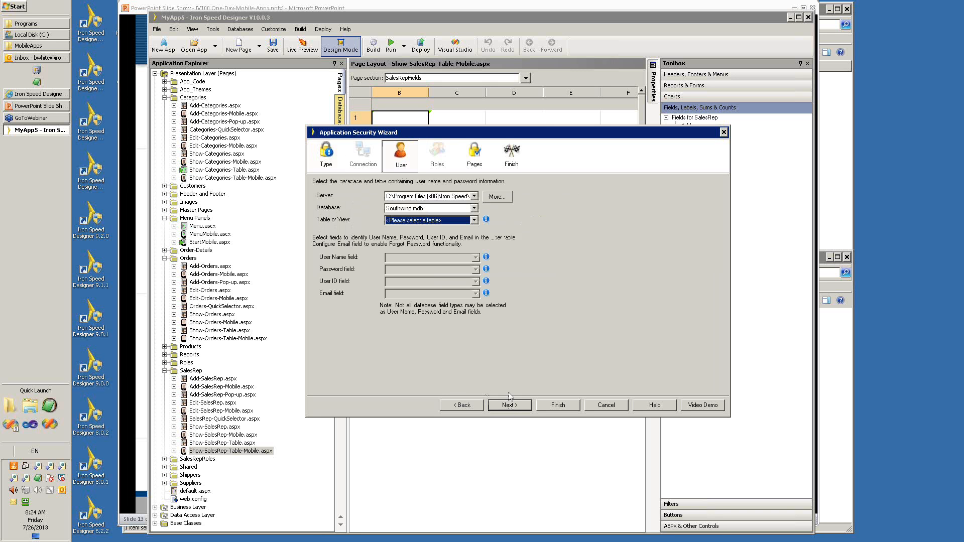
Use the SalesRep table as the sign-in user table and assign EmailAddress as its Email field.
click(418, 222)
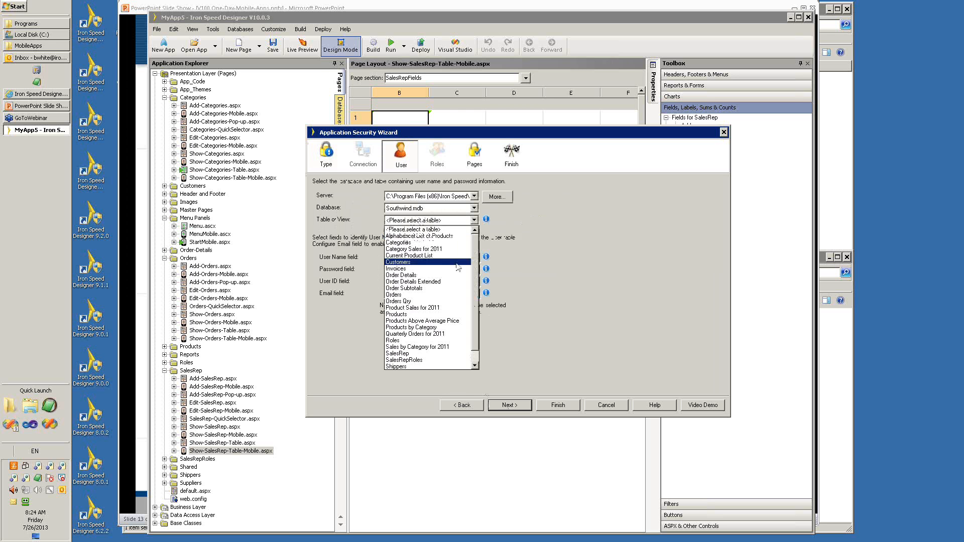
click(409, 353)
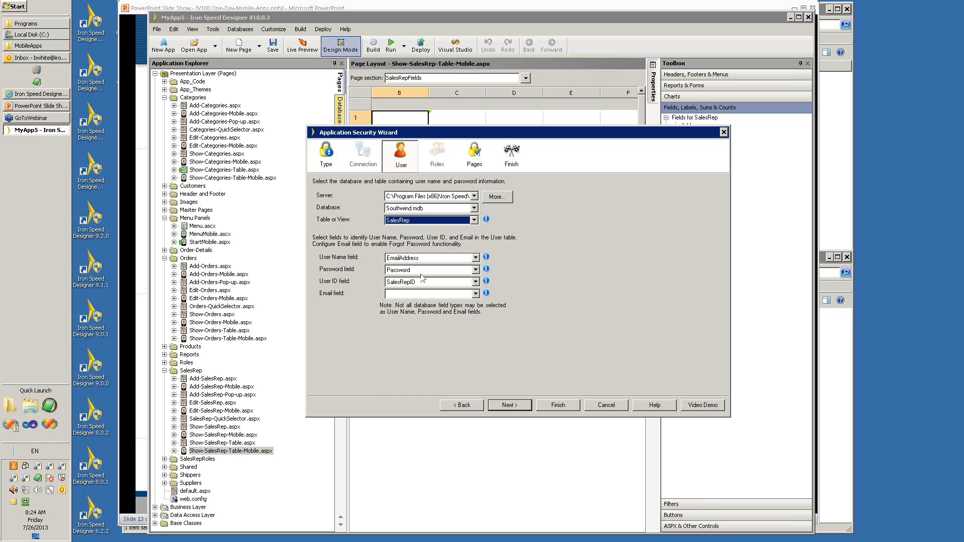
click(420, 295)
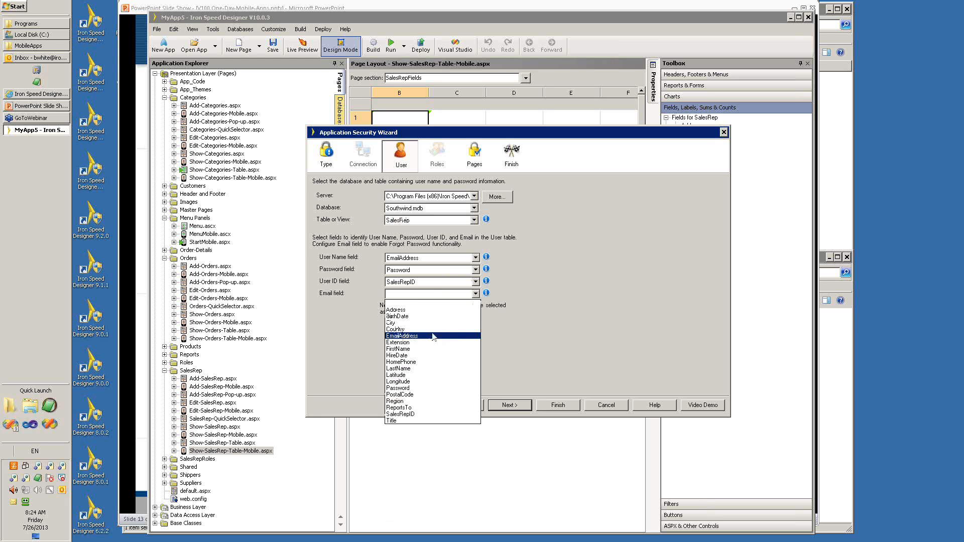
click(415, 337)
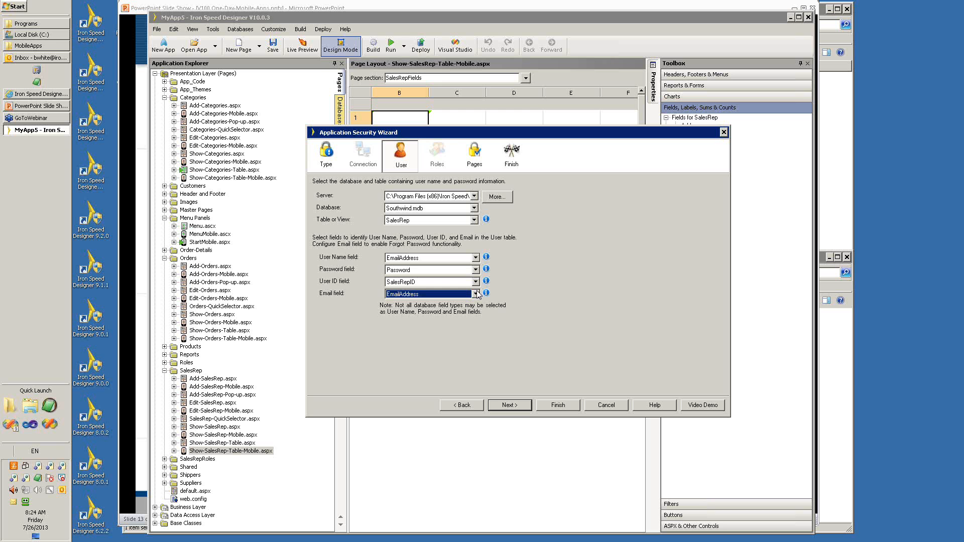
click(517, 408)
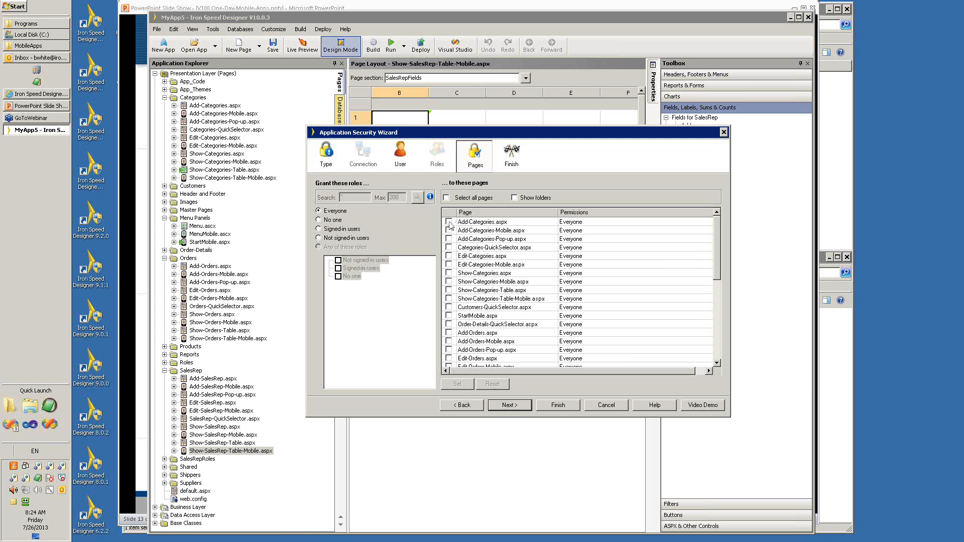
Mark Add-Categories.aspx and Add-Categories-Mobile.aspx in the page permissions list and finish the wizard to apply the security settings.
click(449, 222)
click(449, 231)
click(510, 407)
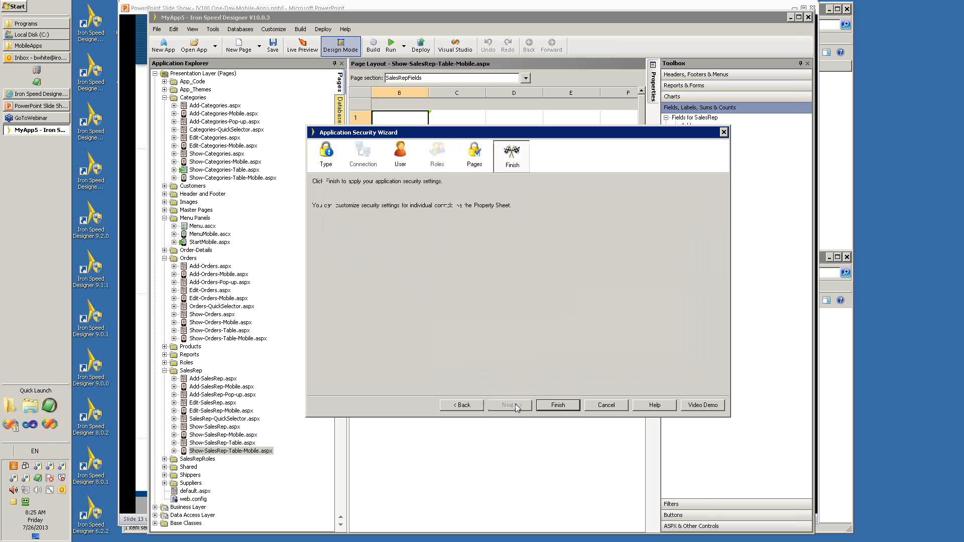
click(551, 404)
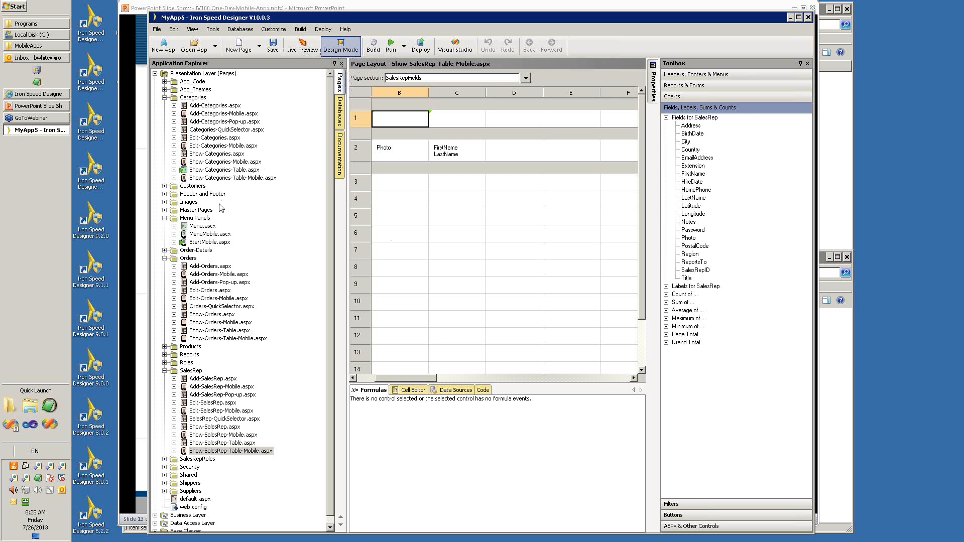
Preview StartMobile.aspx, open the Categories list and its add form in landscape orientation, and return to the list.
click(207, 243)
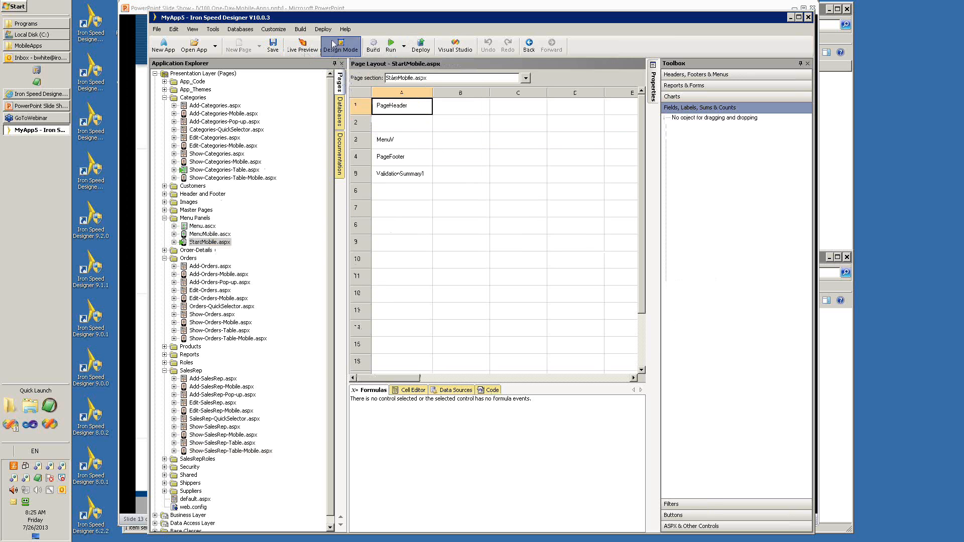
click(308, 50)
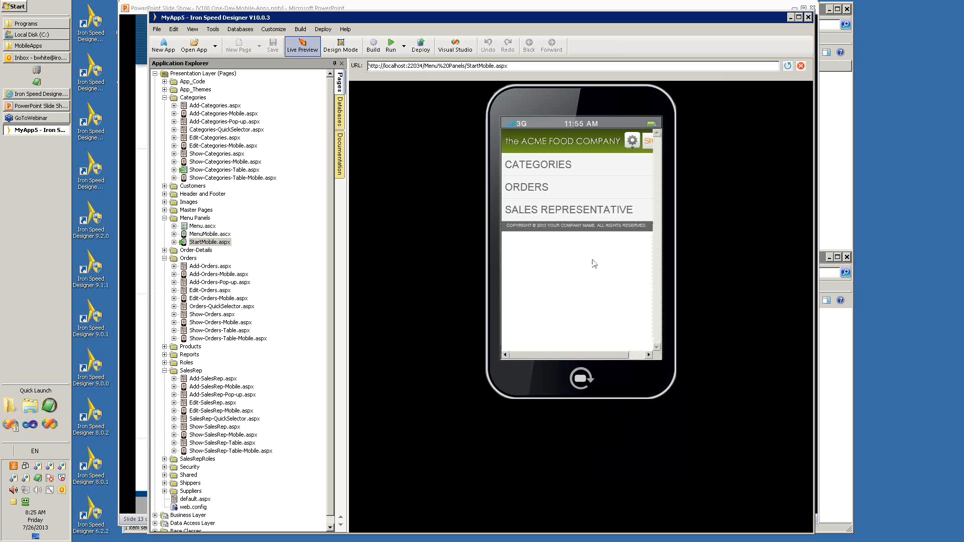
click(556, 167)
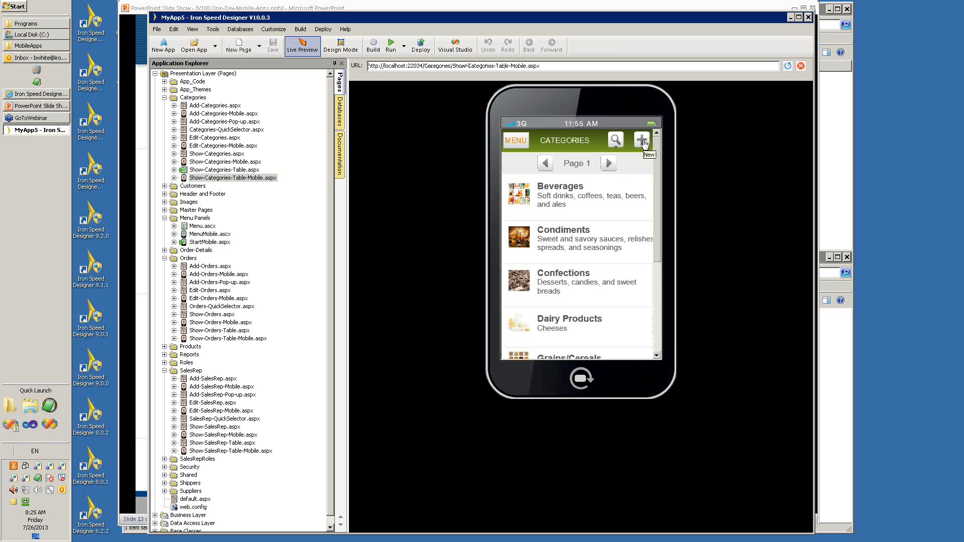
click(642, 141)
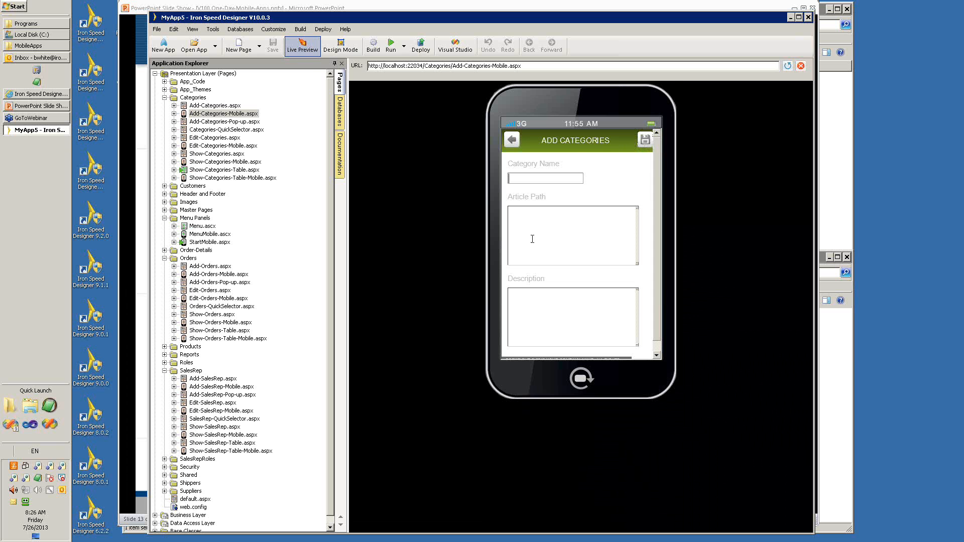
click(525, 384)
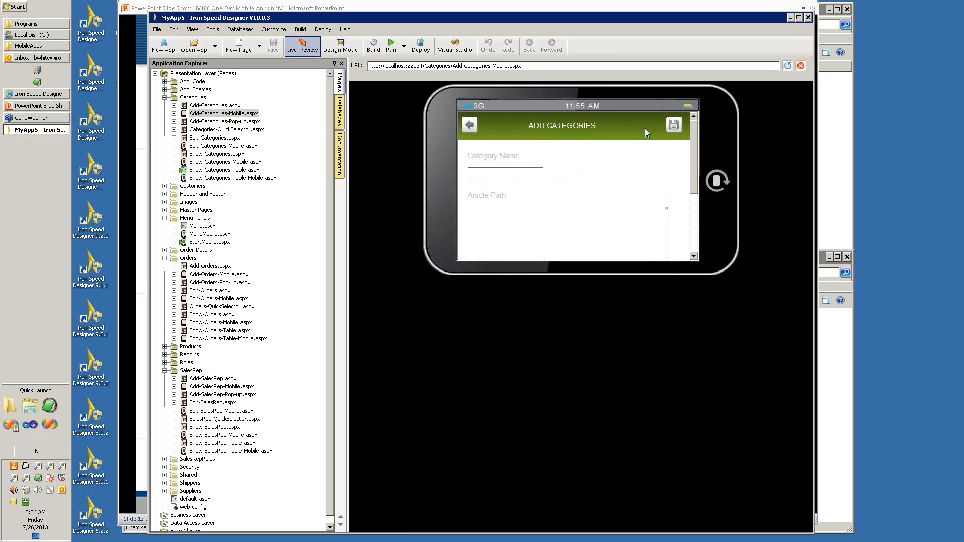
click(470, 127)
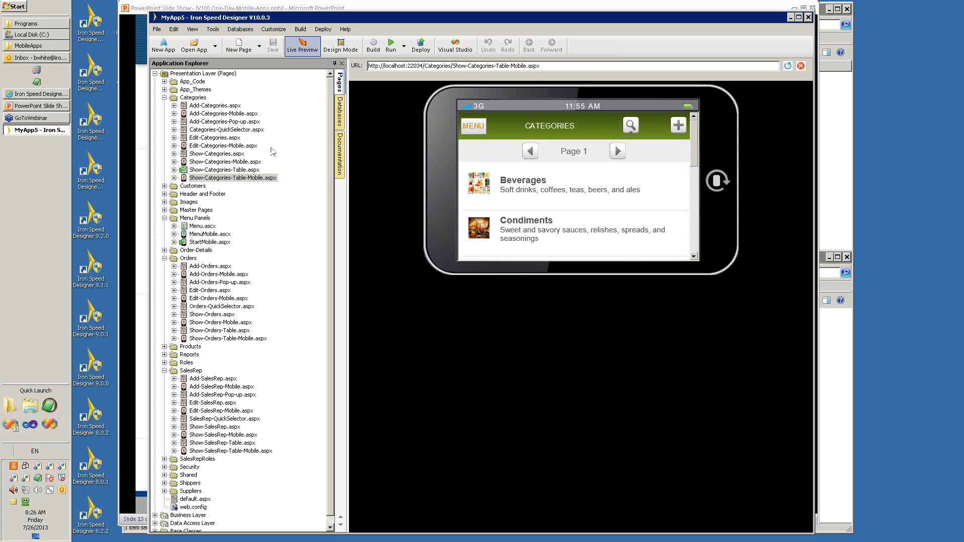
Restrict Add-Categories.aspx and Add-Categories-Mobile.aspx to signed-in users with the Application Security Wizard and apply the settings.
click(213, 29)
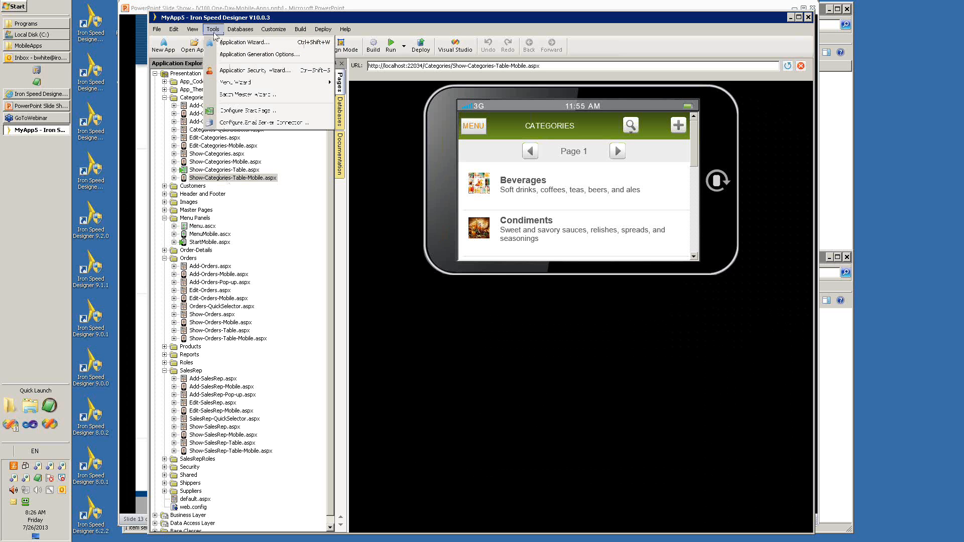
click(249, 73)
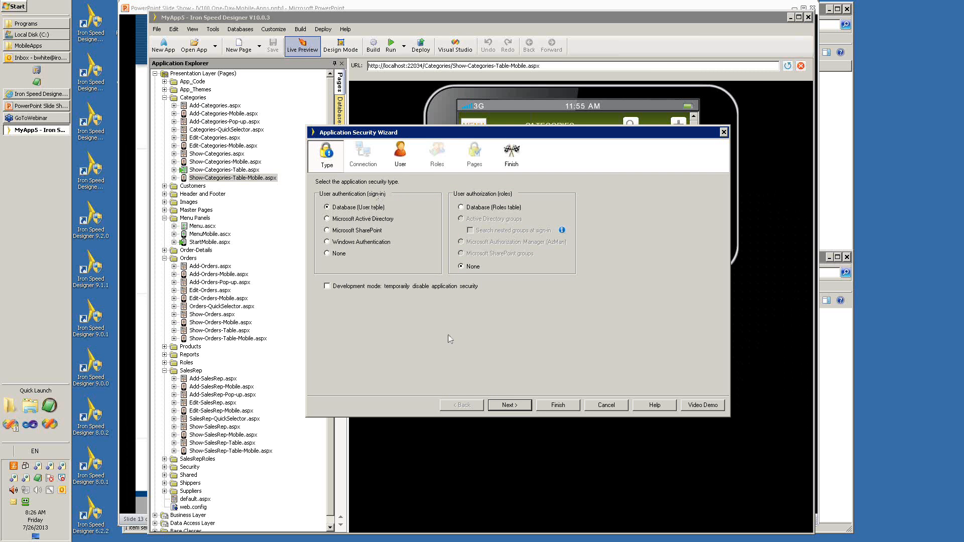
click(519, 407)
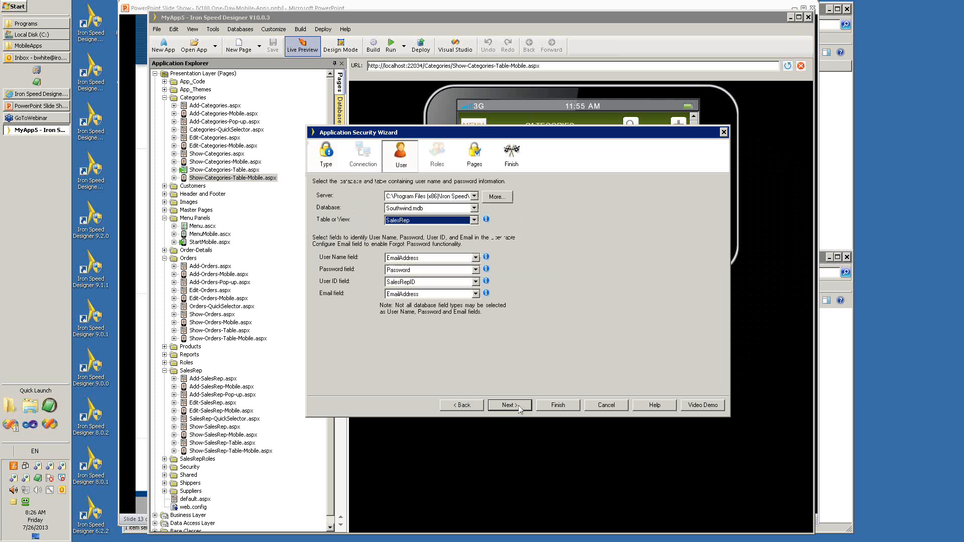
click(518, 405)
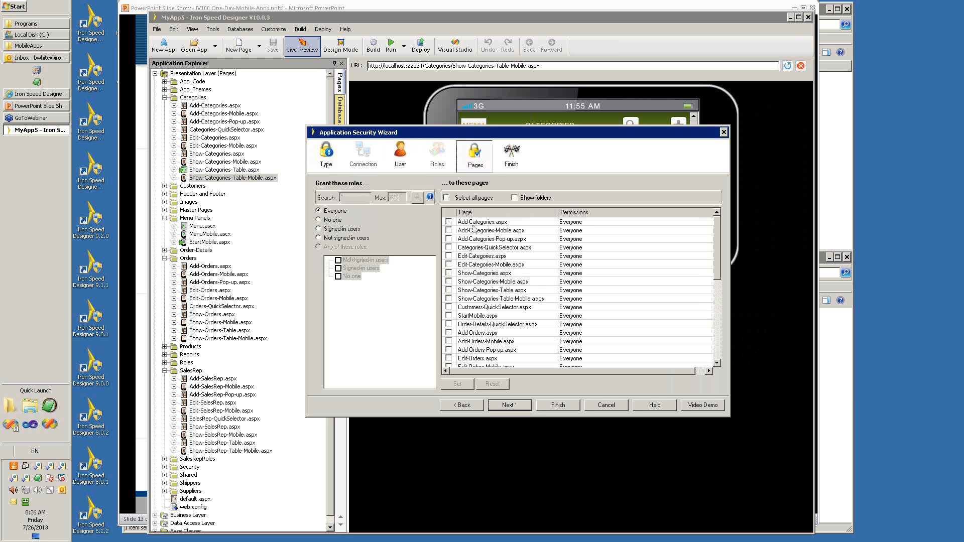
click(448, 222)
click(449, 231)
click(319, 229)
click(459, 385)
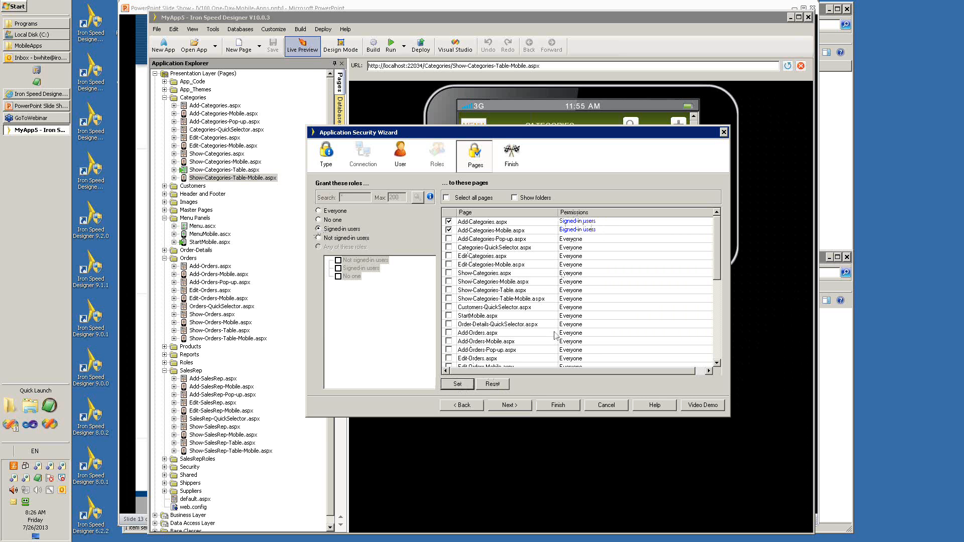
click(510, 405)
click(557, 405)
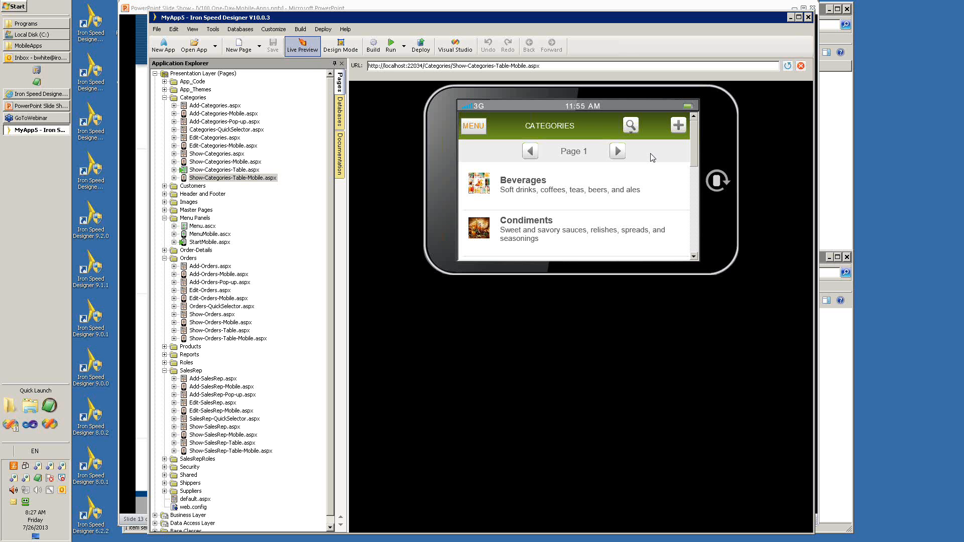
Try to add a category in the mobile preview without signing in, and open the Orders list from the start menu.
click(680, 128)
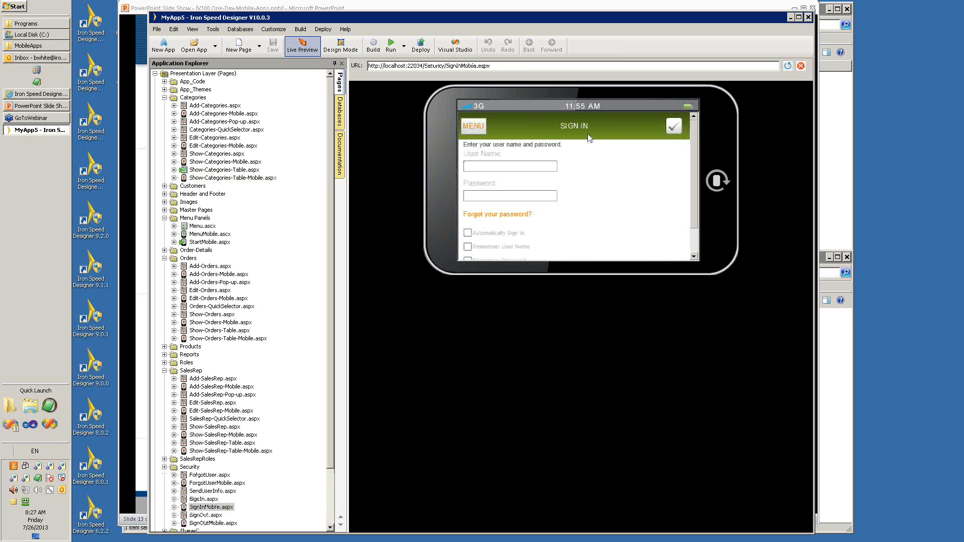
click(475, 127)
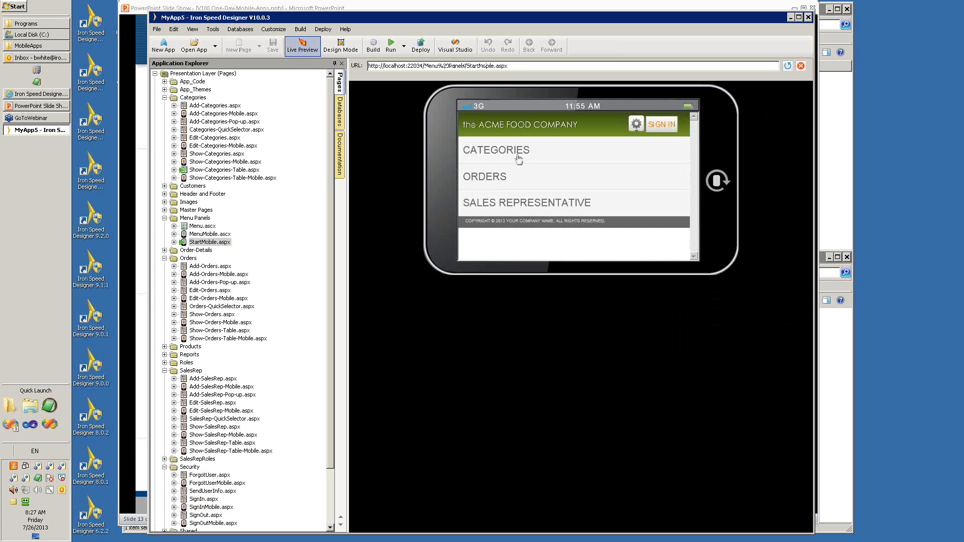
click(494, 179)
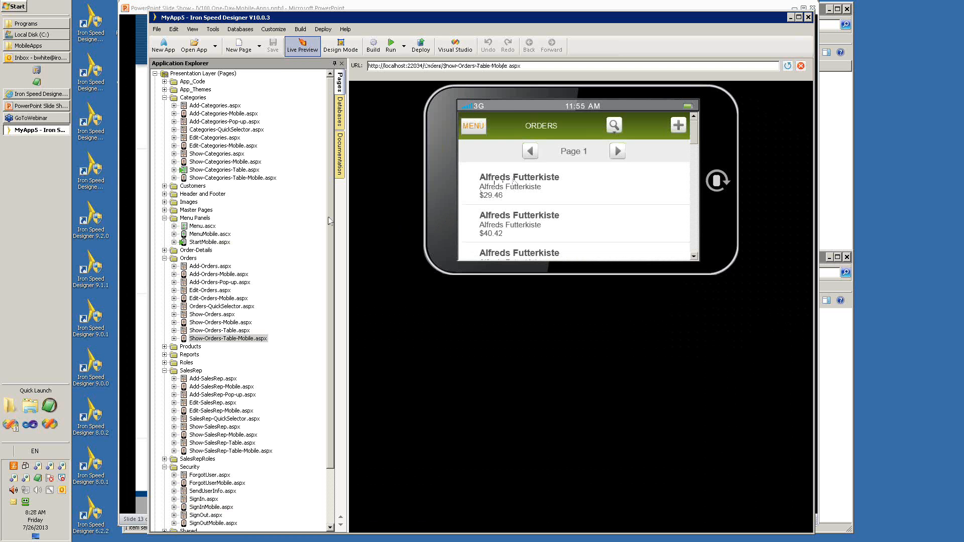
Switch to the PowerPoint slide show and advance to the Questions slide.
click(46, 109)
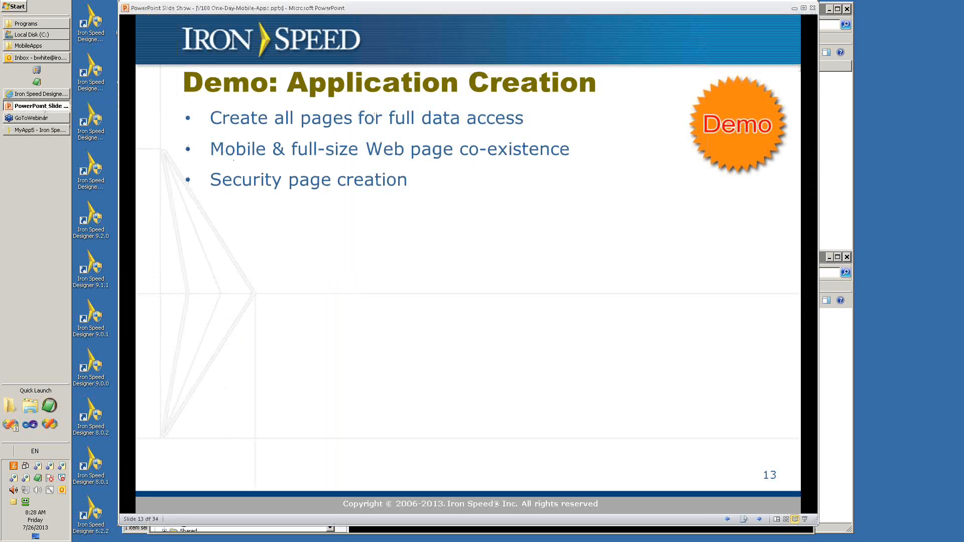
key(Right)
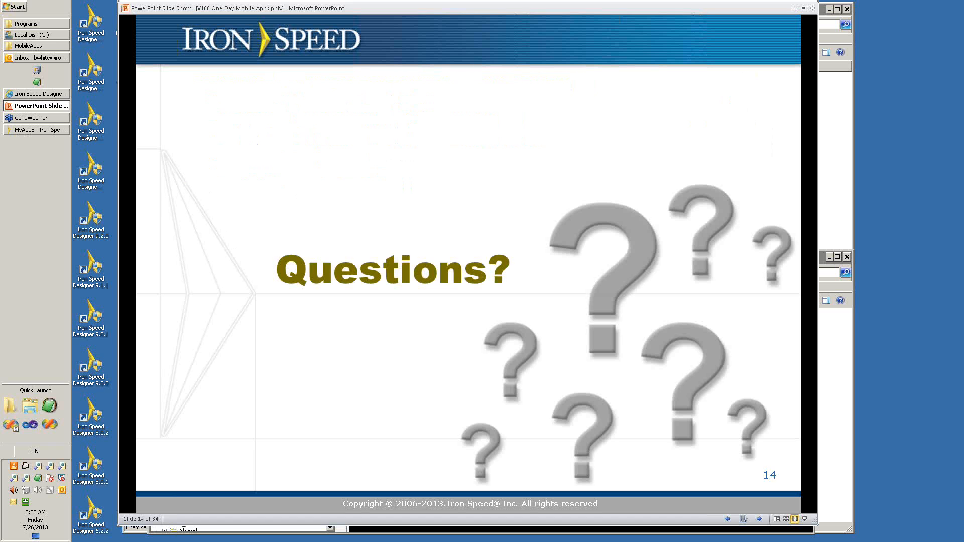
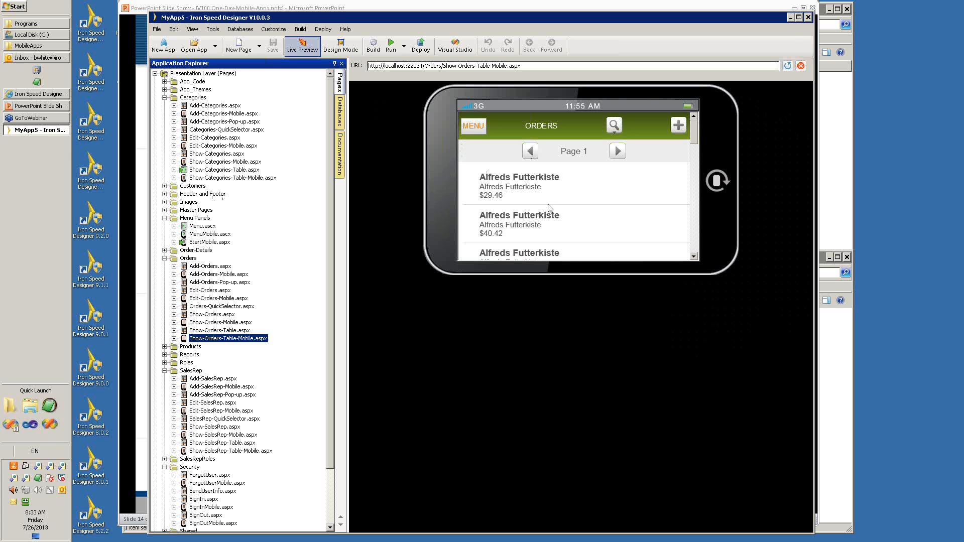
Return to the mobile start menu and open the Sales Representative list.
click(484, 125)
click(484, 125)
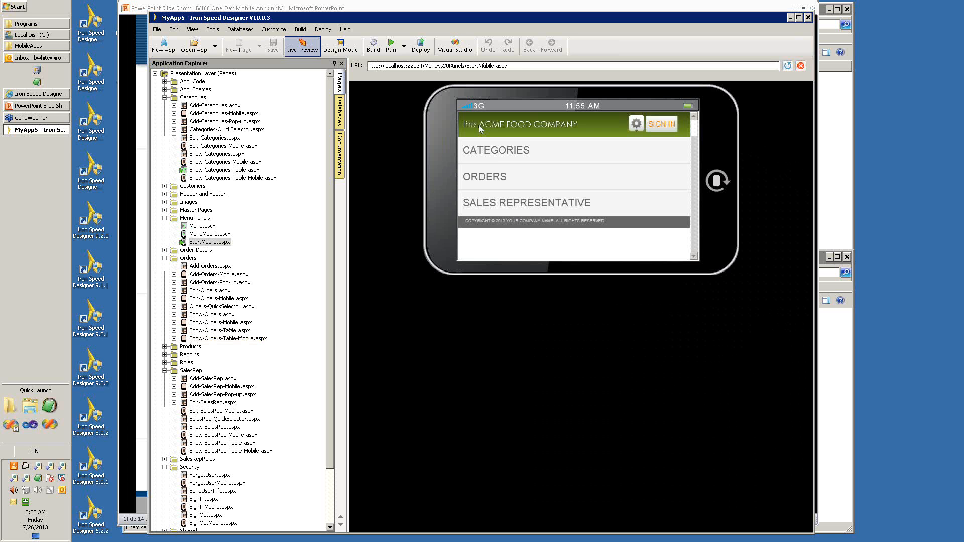
click(519, 207)
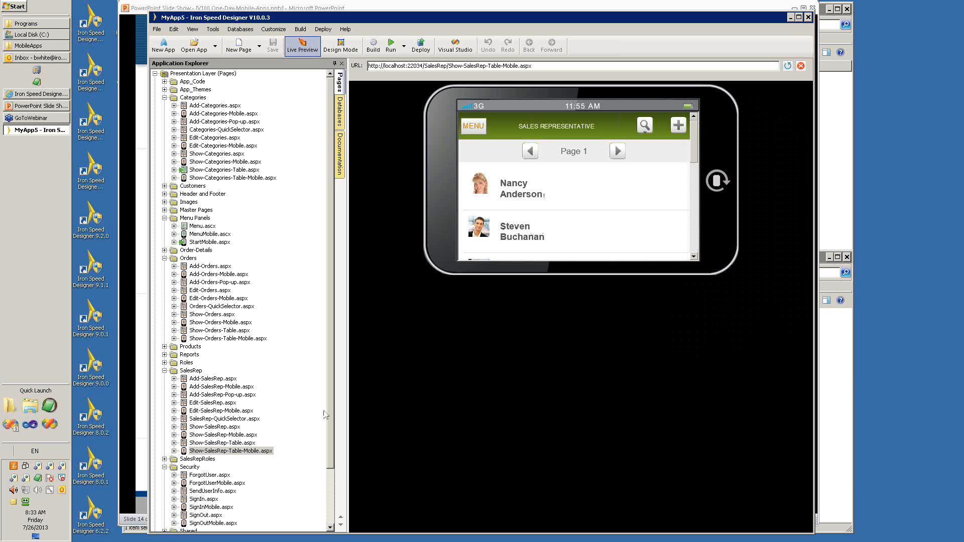
Preview the desktop page Show-SalesRep-Table.aspx and examine its Actions and Filters pop-ups and search field.
click(223, 443)
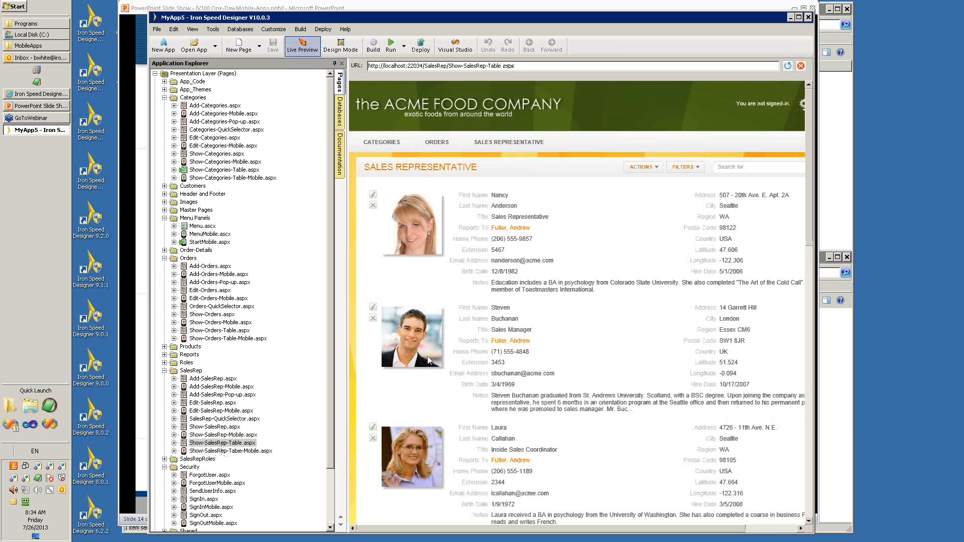
mouse_move(428, 357)
click(659, 169)
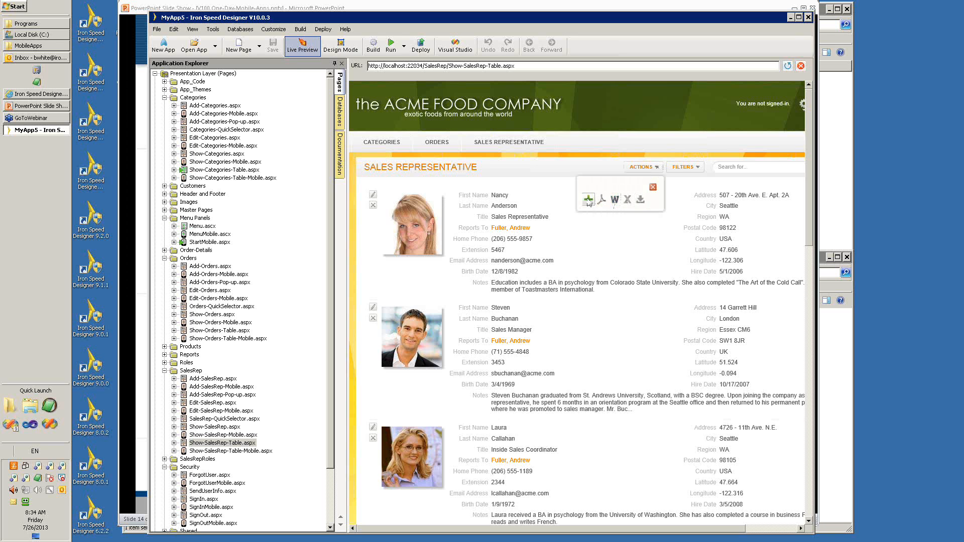
click(691, 168)
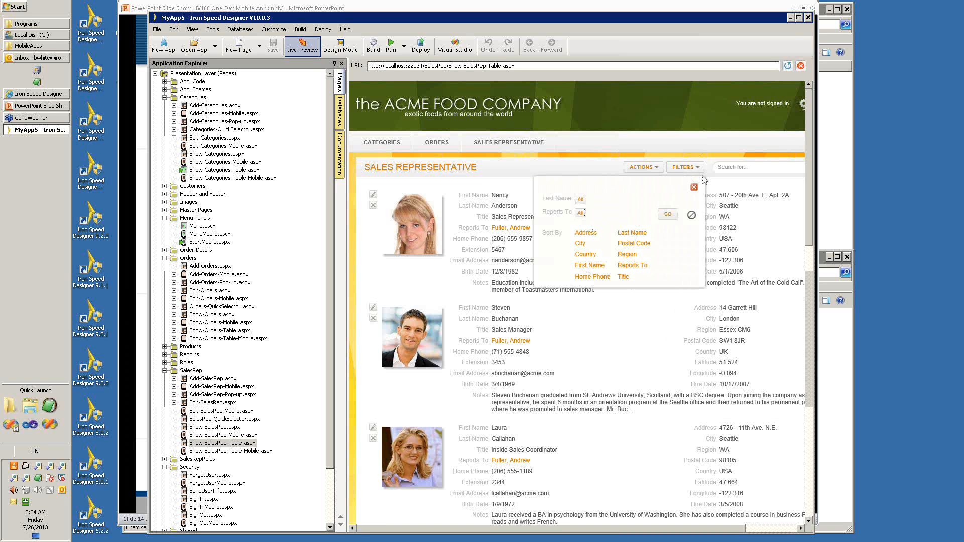
click(754, 167)
click(694, 187)
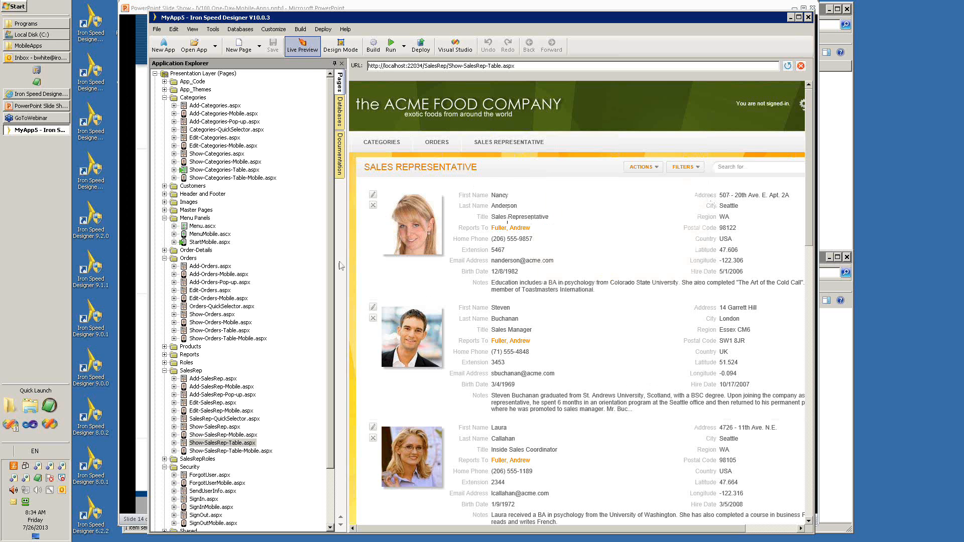
Preview Show-SalesRep-Table-Mobile.aspx, return to the start menu and set the application language to Dutch (Belgium).
click(221, 451)
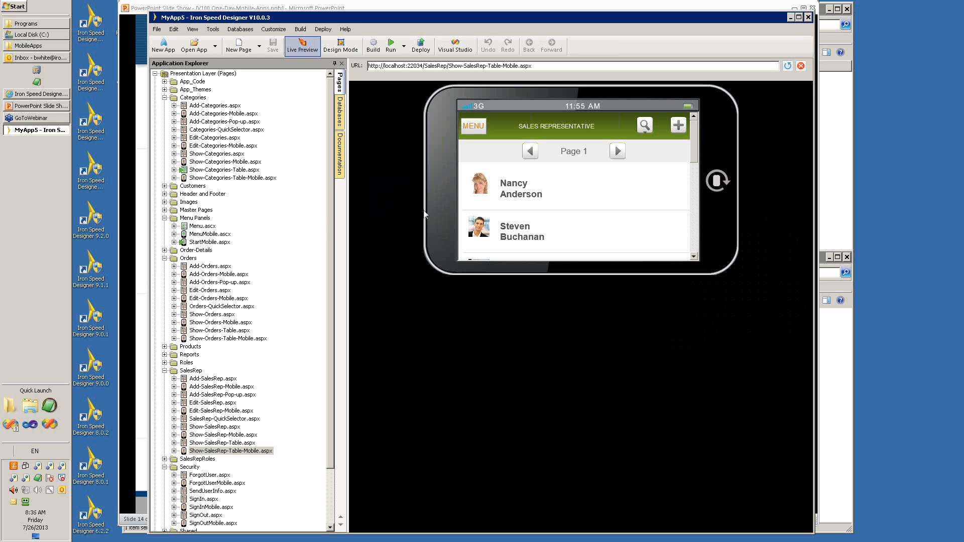
click(484, 131)
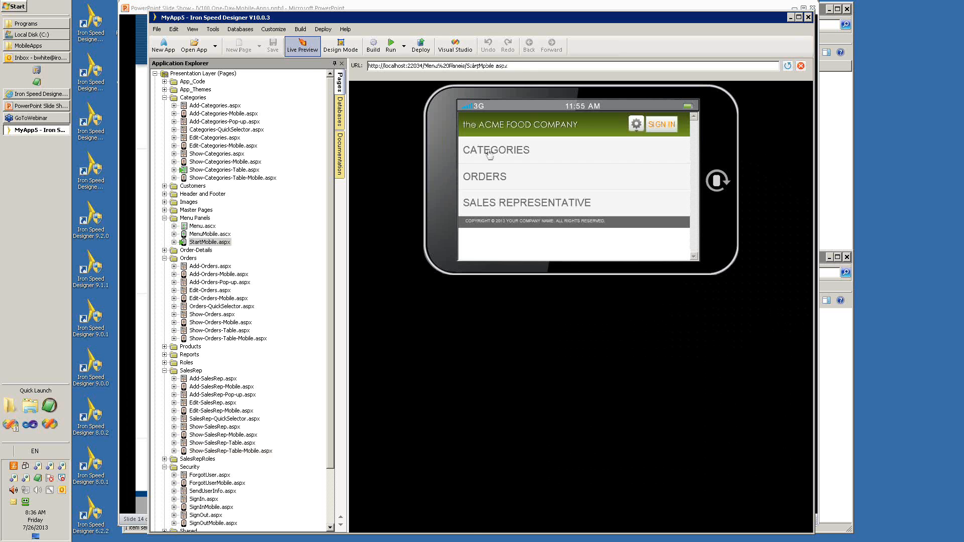
click(636, 127)
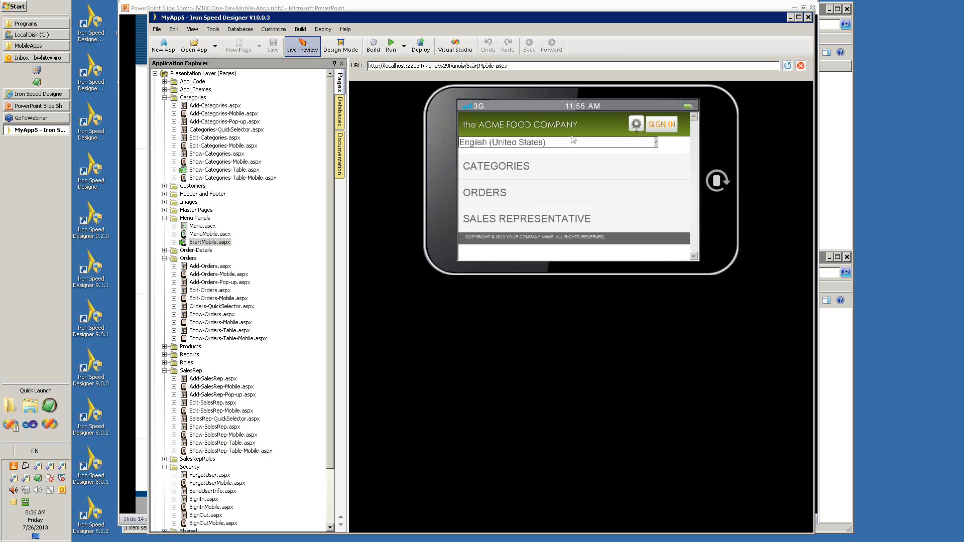
click(657, 142)
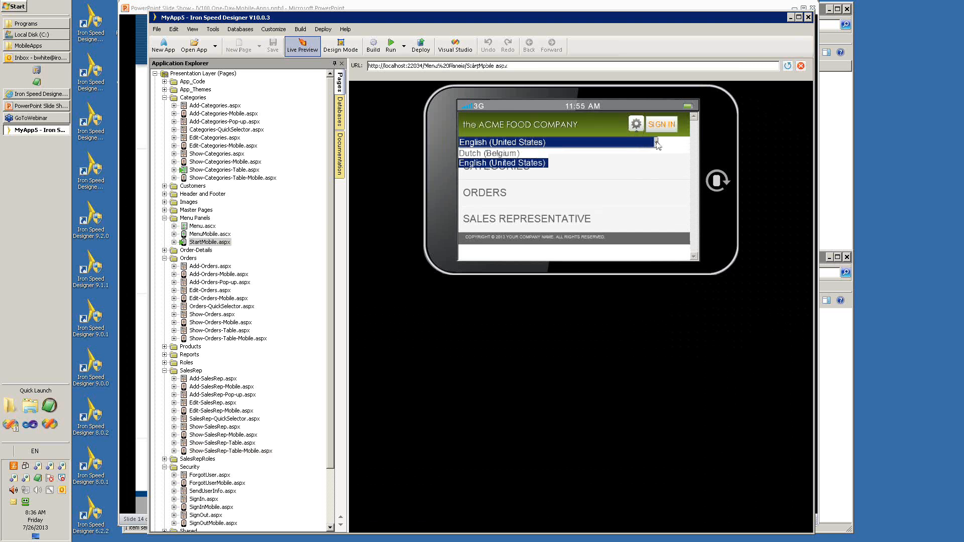
click(507, 154)
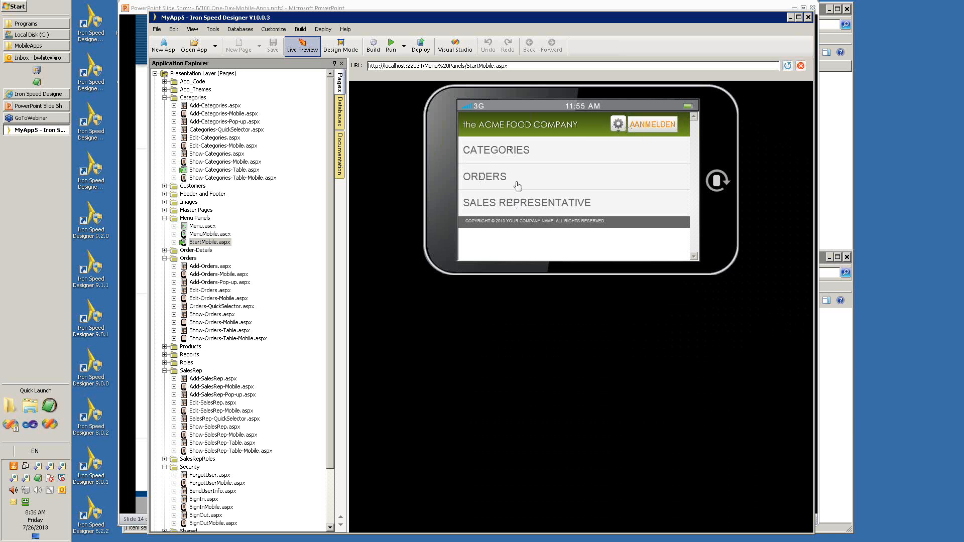
Open the mobile Sales Representative list to examine its translated labels, and return to the start menu.
click(553, 207)
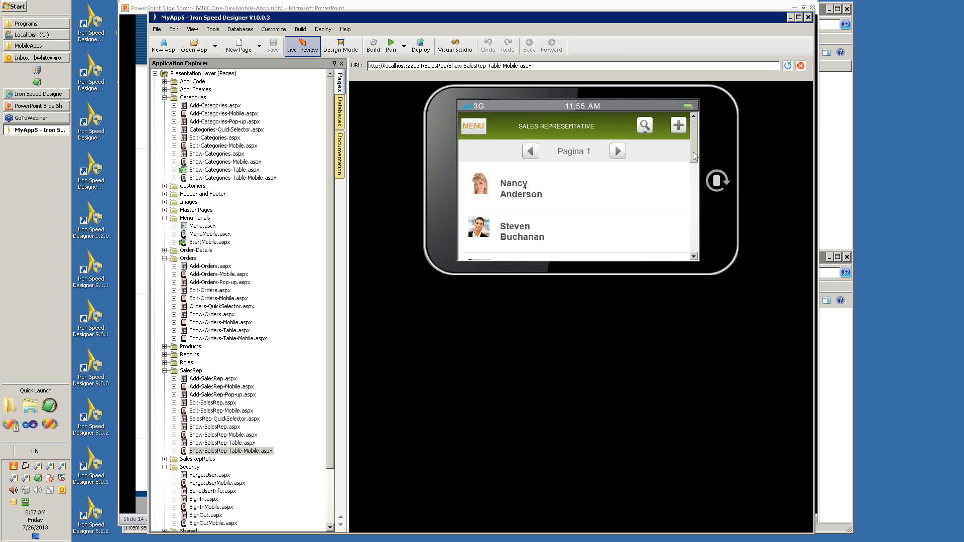
mouse_move(695, 156)
mouse_down()
mouse_move(701, 240)
mouse_move(693, 140)
mouse_up()
click(480, 129)
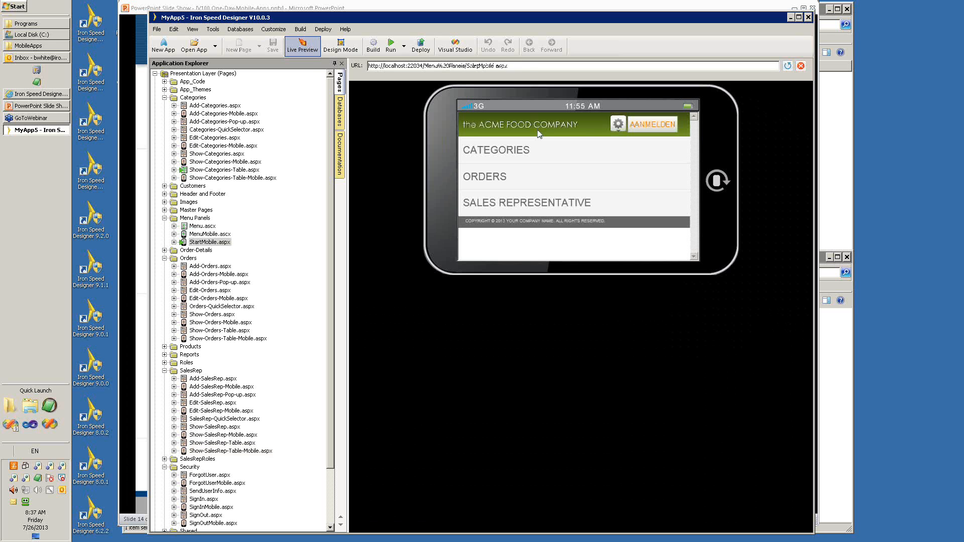
Set the mobile application's language back to English (United States) and reopen the language settings.
click(618, 126)
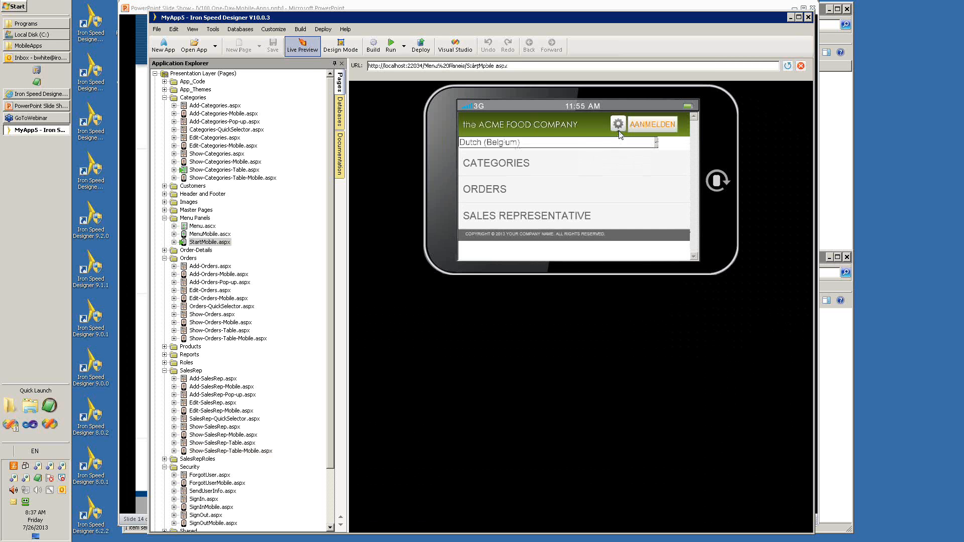
click(657, 143)
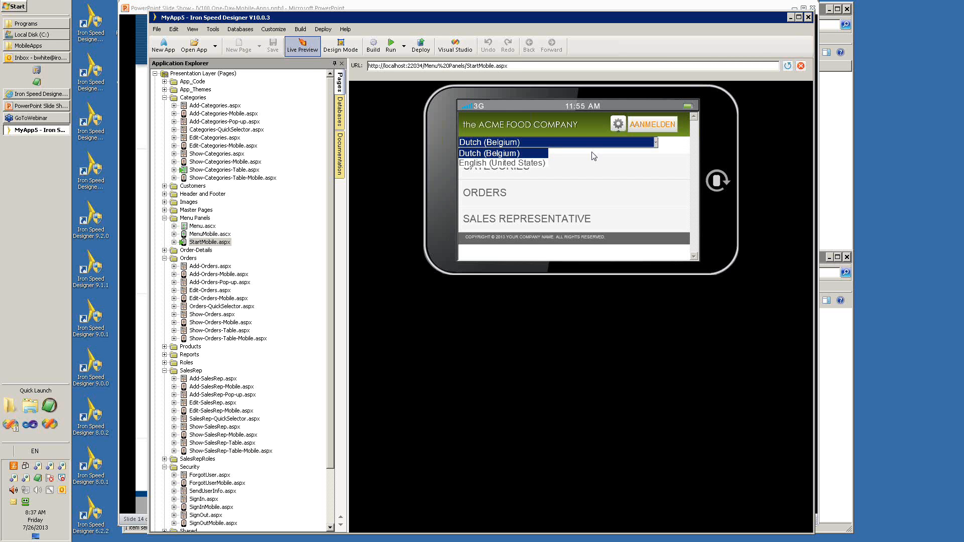
click(532, 163)
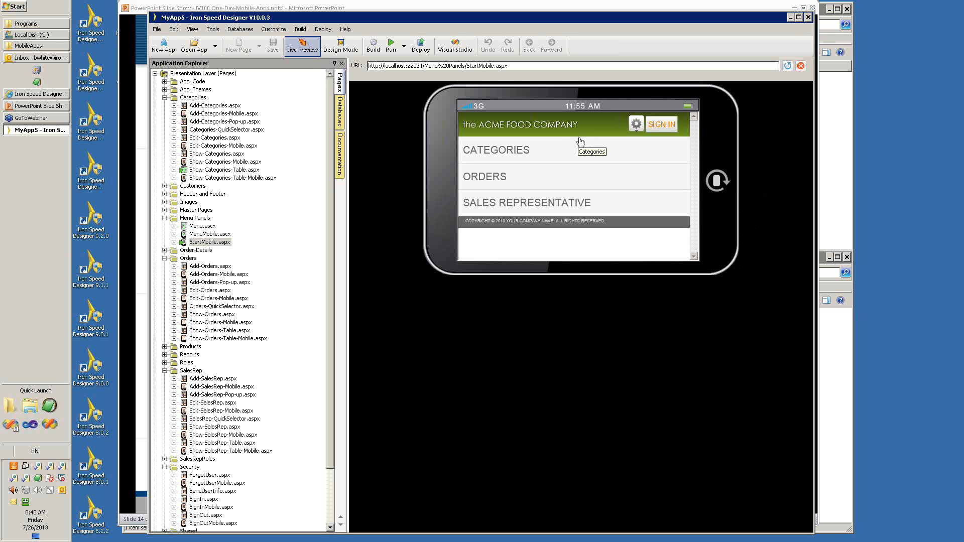
click(638, 132)
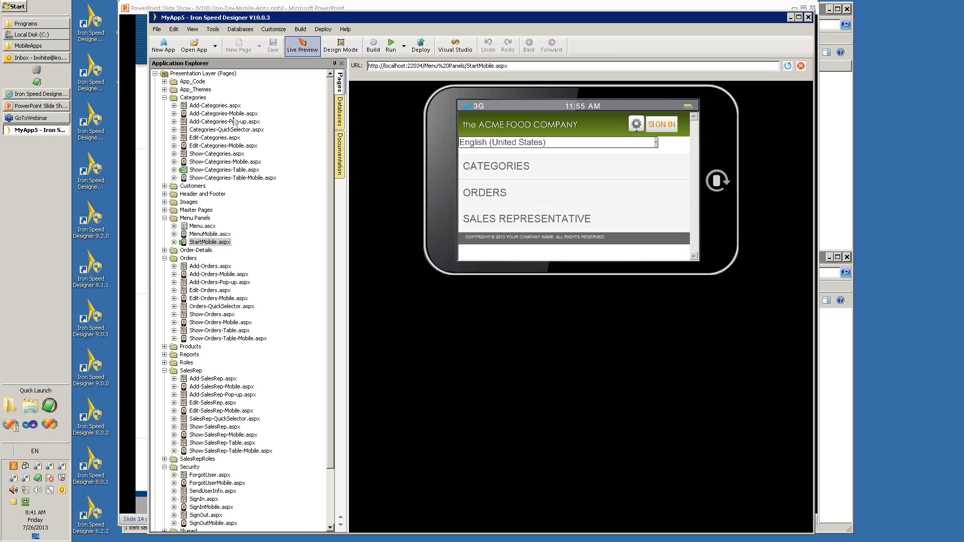
Switch to the PowerPoint slide show and advance to the Demo: Application Tour slide.
click(34, 107)
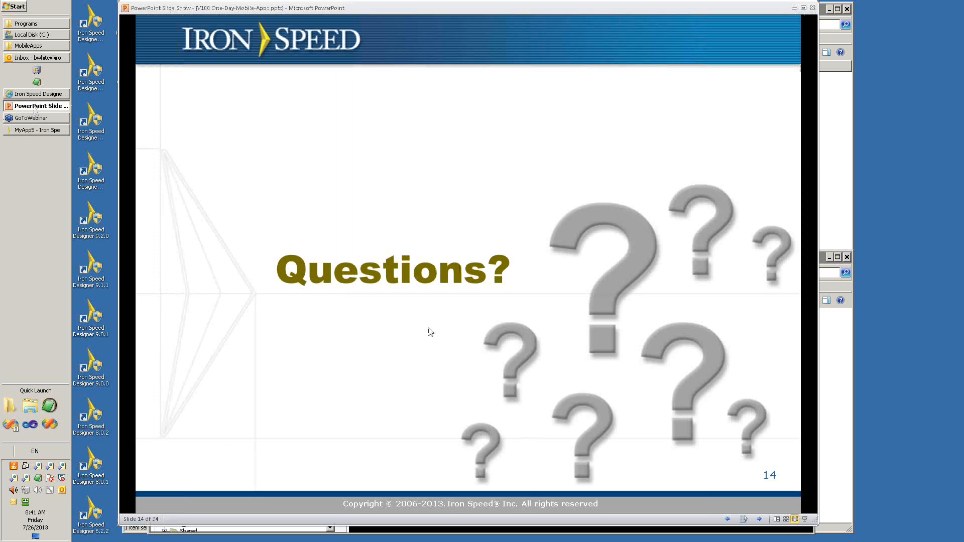
click(431, 332)
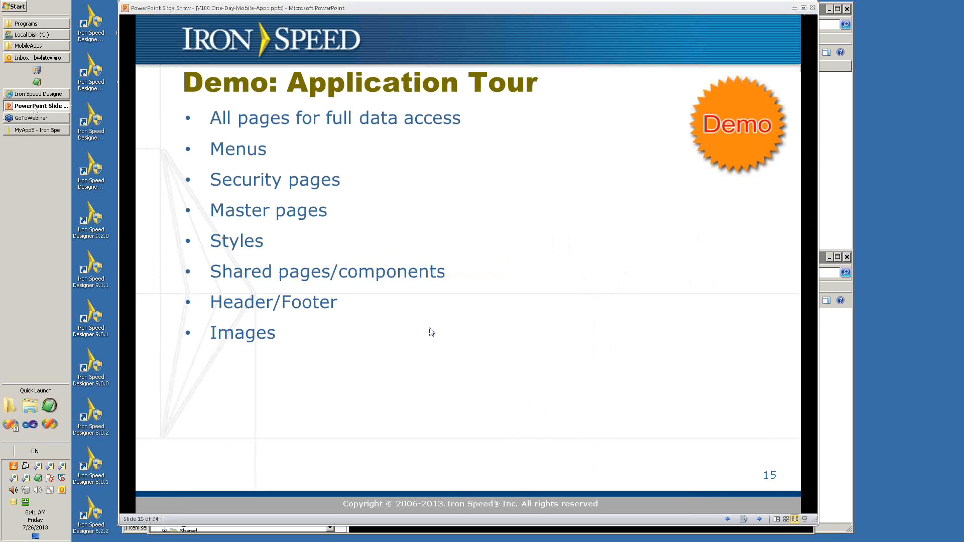
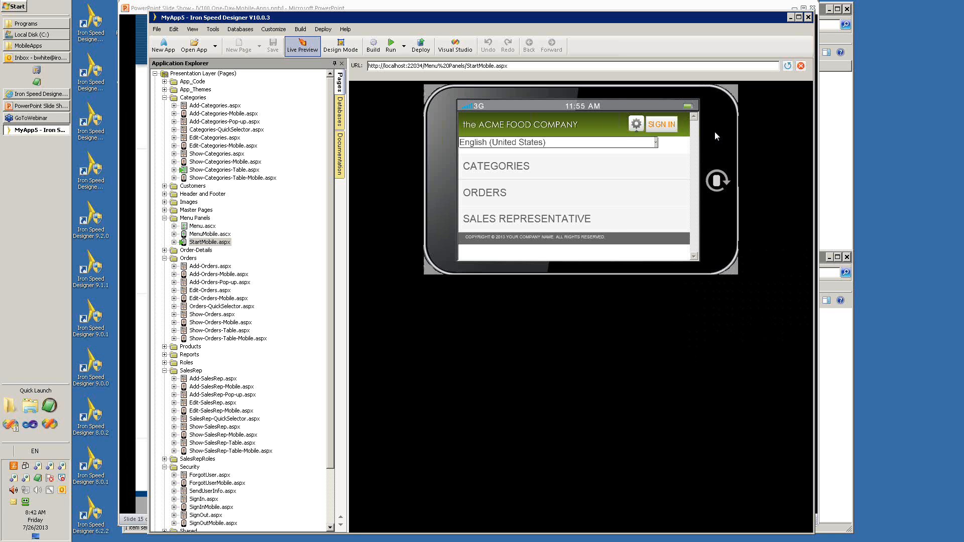
Rotate the phone preview to portrait, review the Customers table's fields in the database tree, and return to the live page preview.
click(717, 181)
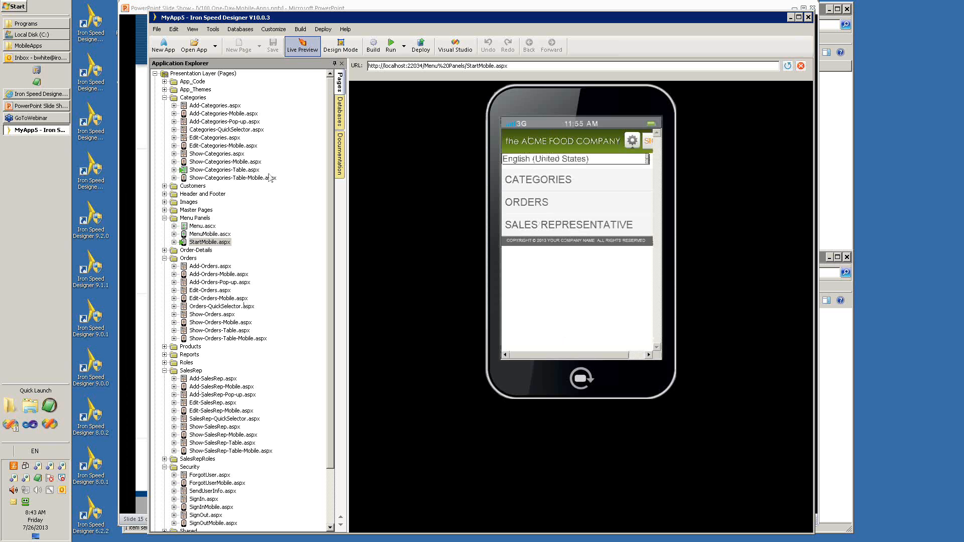
click(340, 111)
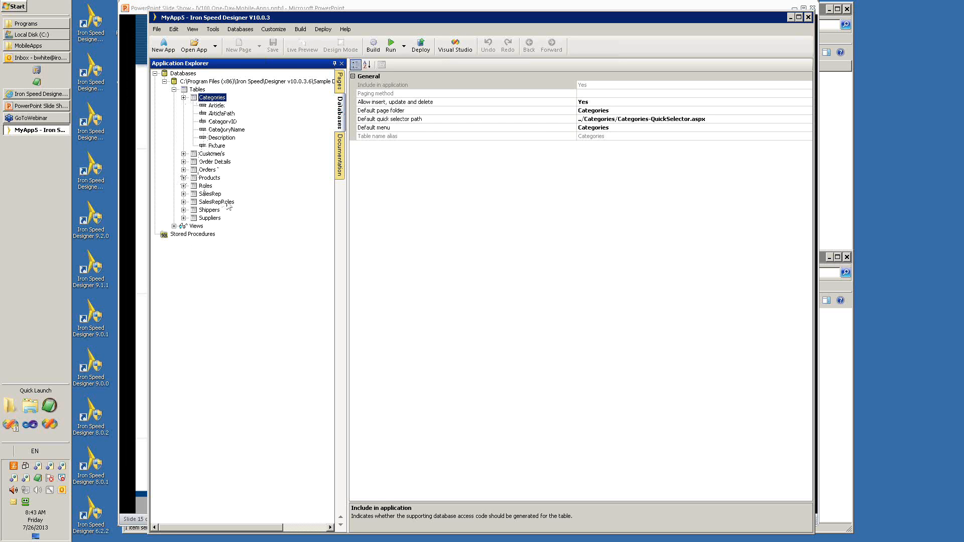
click(184, 154)
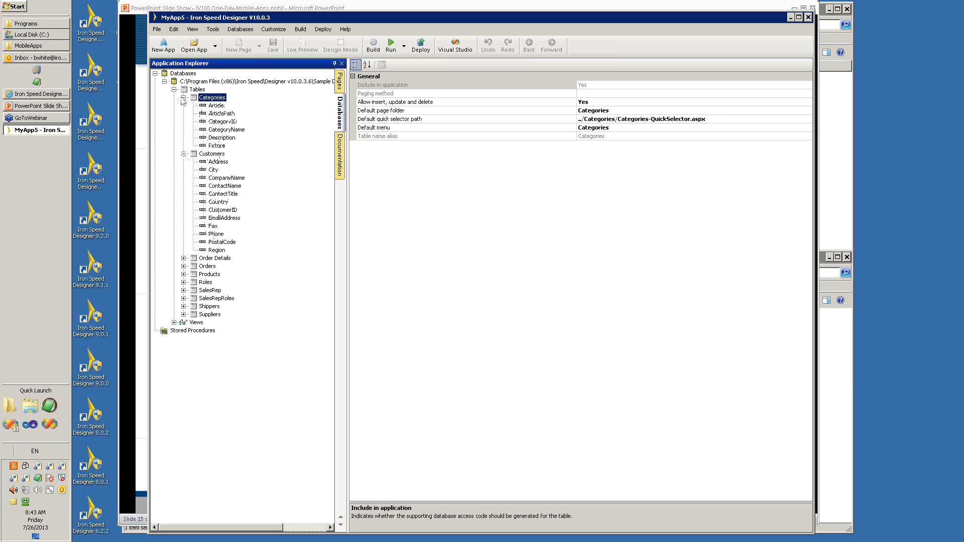
click(340, 90)
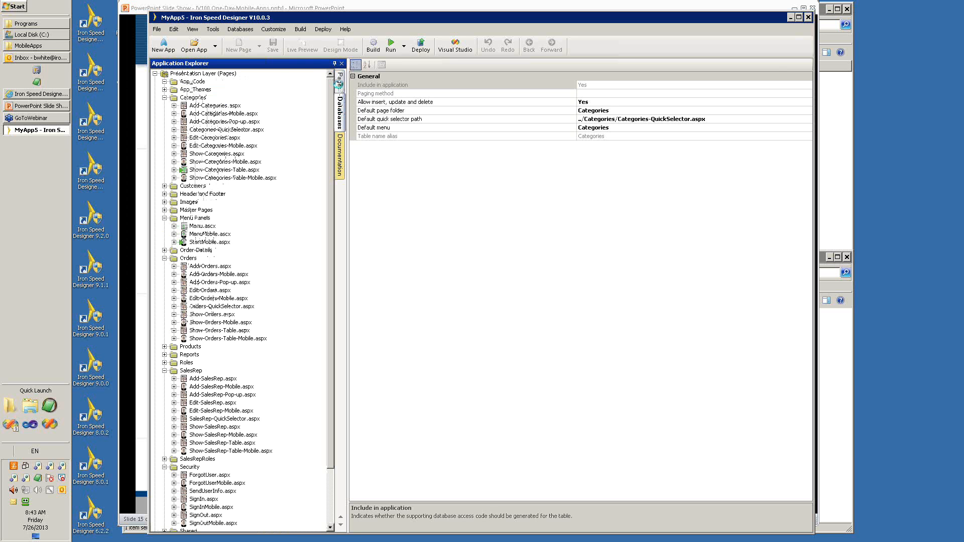
click(302, 46)
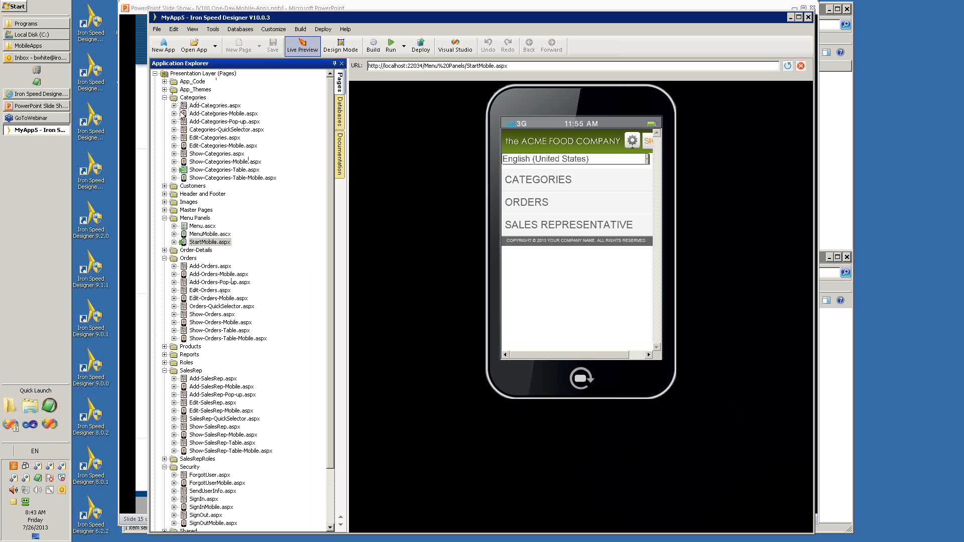
Expand Add-Categories-Mobile.aspx to show its code file and review the options for which source files are displayed.
click(173, 114)
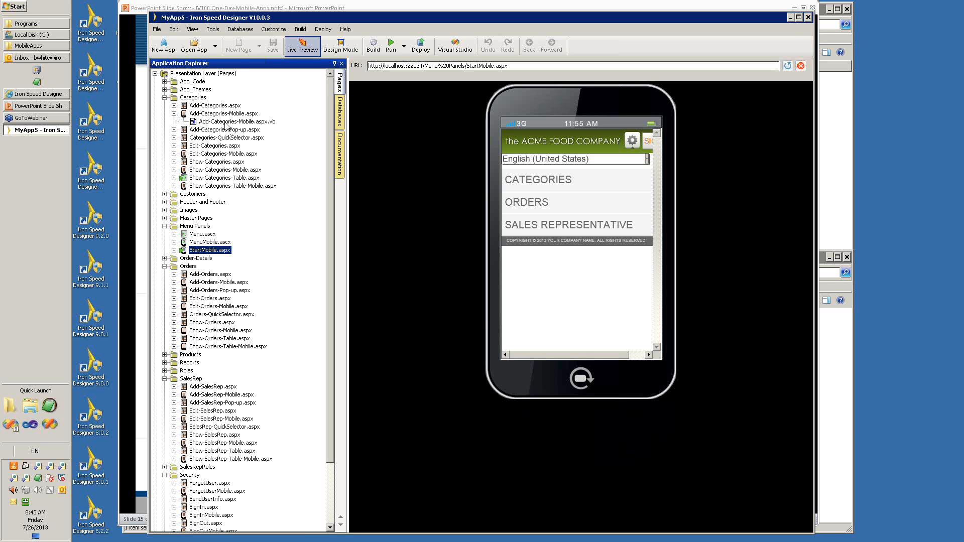
click(213, 29)
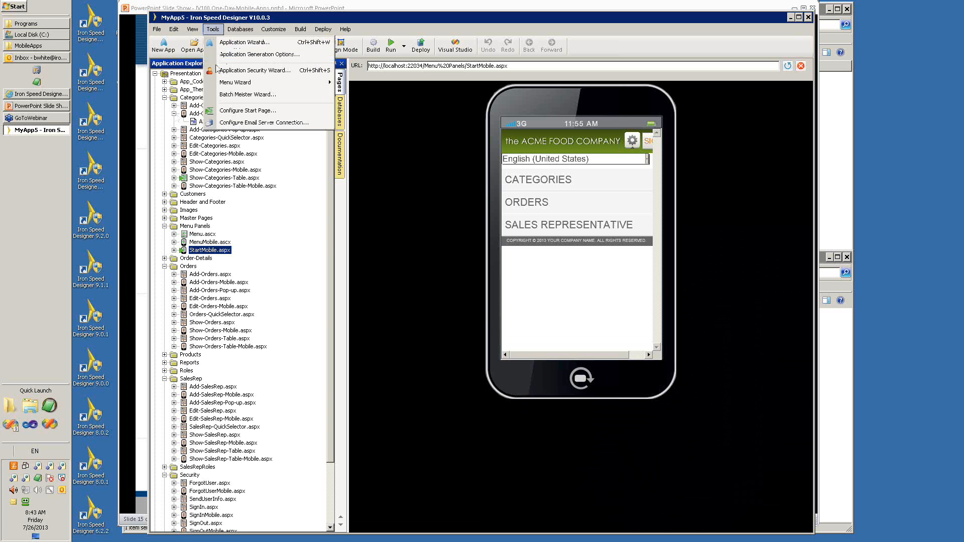
mouse_move(192, 30)
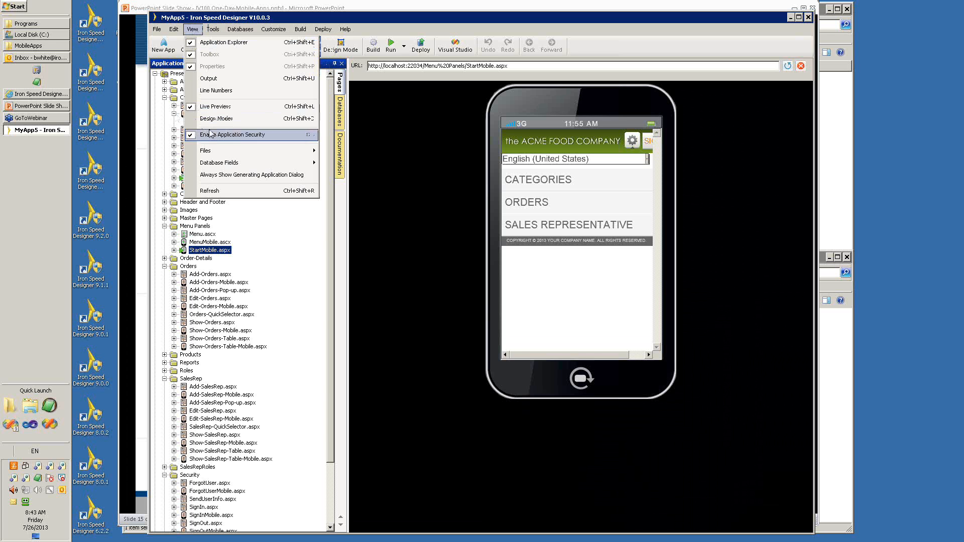
mouse_move(211, 150)
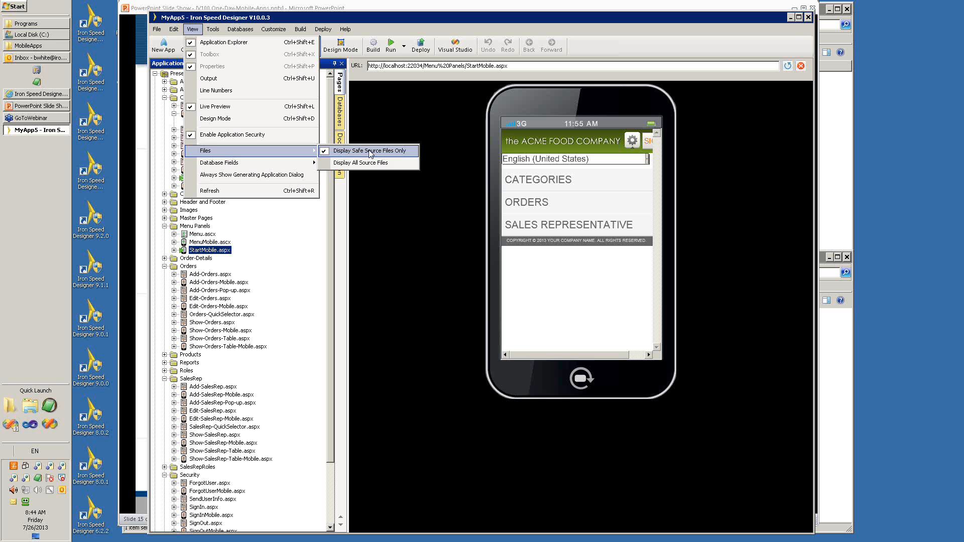
click(347, 165)
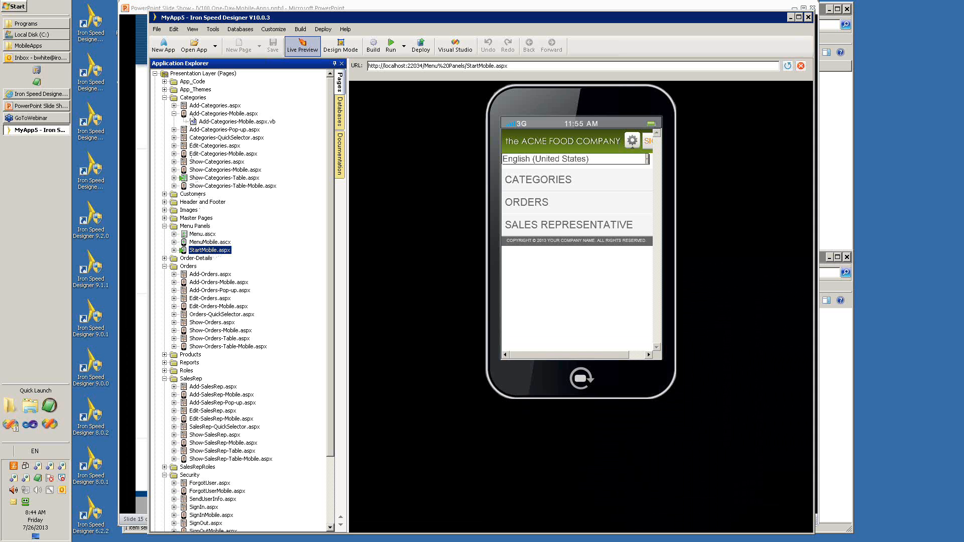
Preview Add-Categories-Mobile.aspx, compare the mobile and desktop Edit-Categories pages, and return to StartMobile.aspx, continuing past the script error.
click(195, 114)
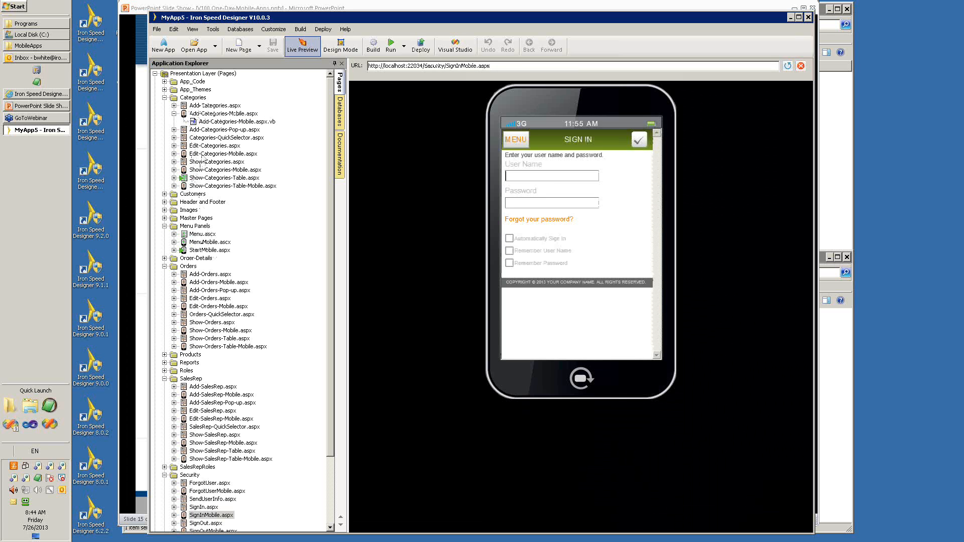
click(203, 155)
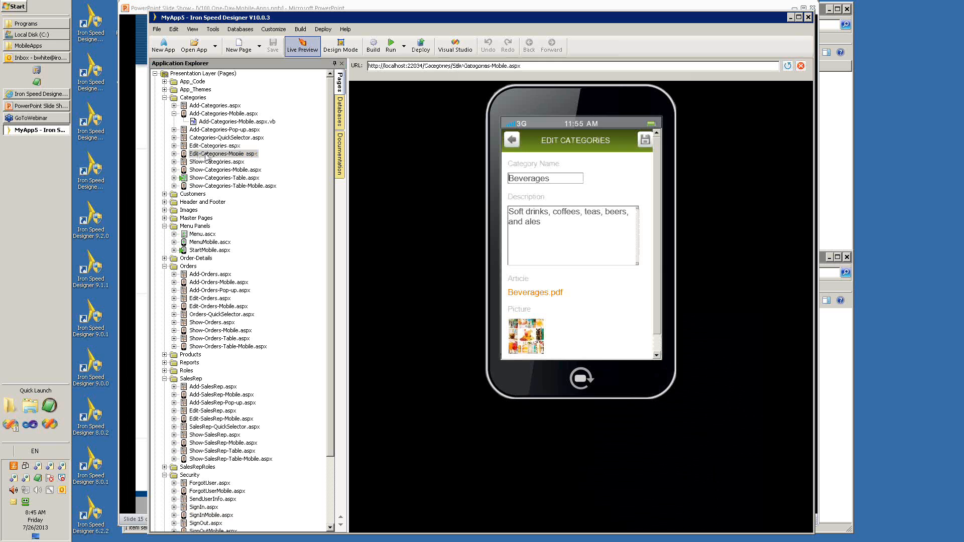
key(Up)
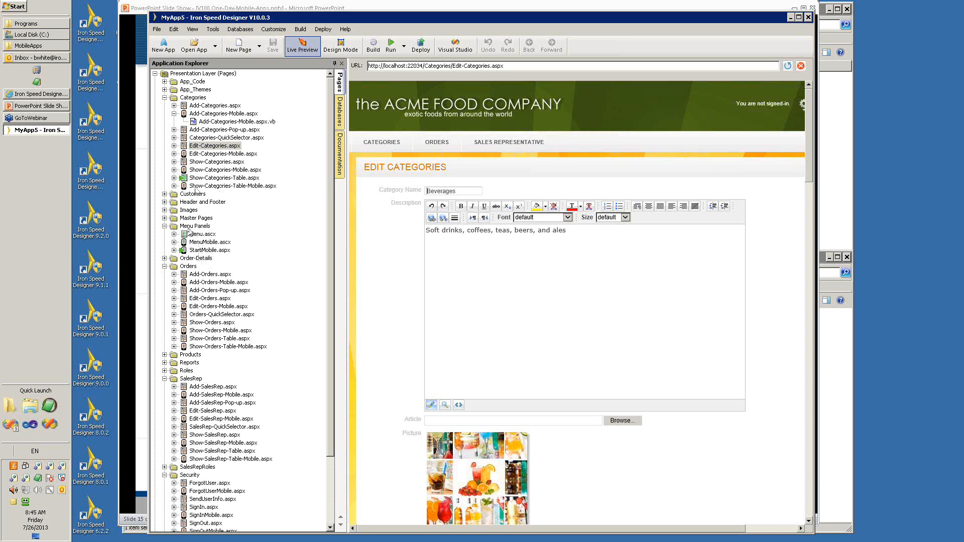
click(206, 250)
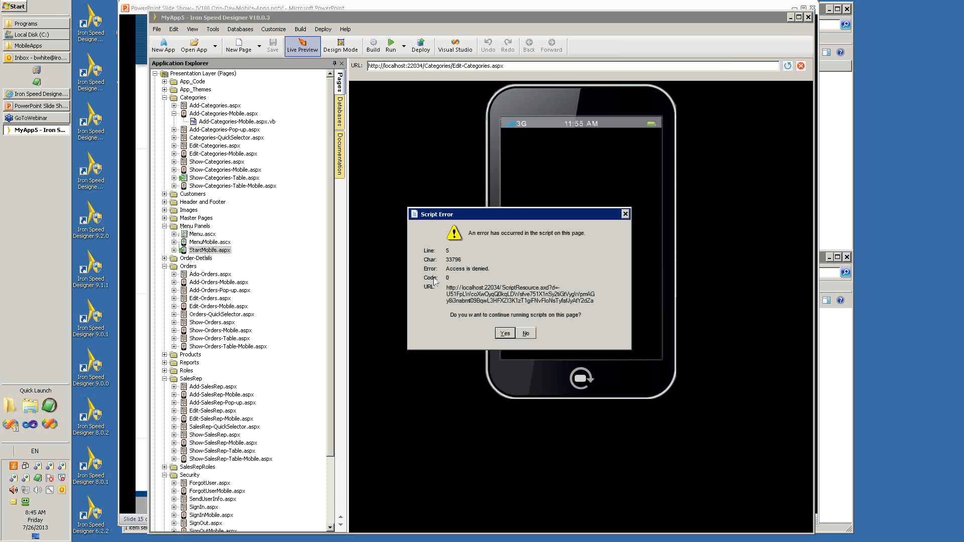
click(509, 335)
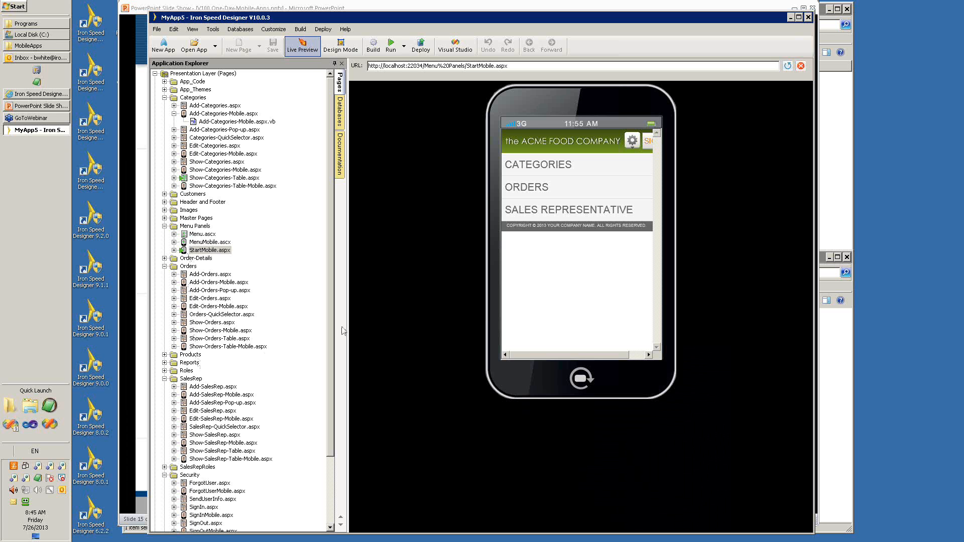
Preview the mobile Categories table and record pages, Edit-Categories in desktop and mobile versions, and Add-Categories-Mobile.aspx.
scroll(331, 329, down, 2)
scroll(332, 329, up, 2)
click(217, 187)
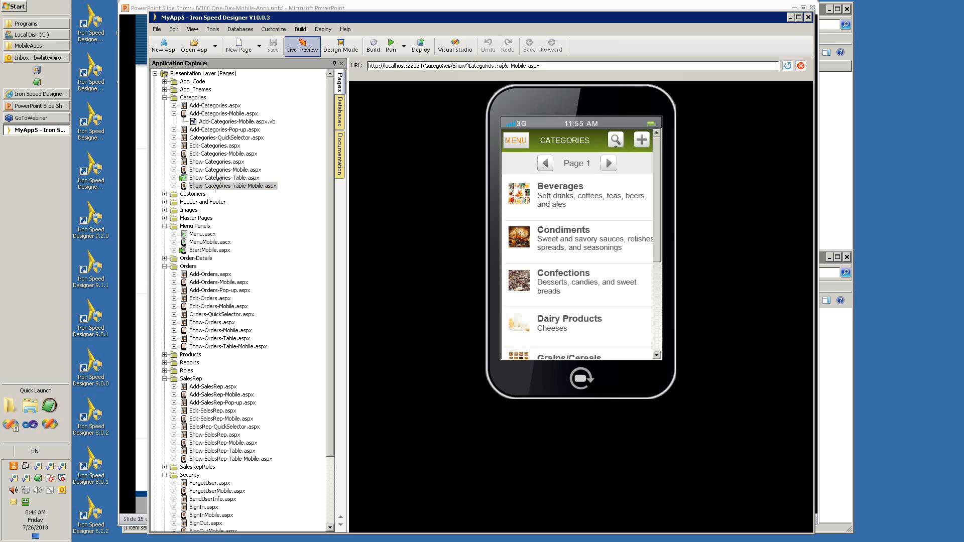
click(217, 170)
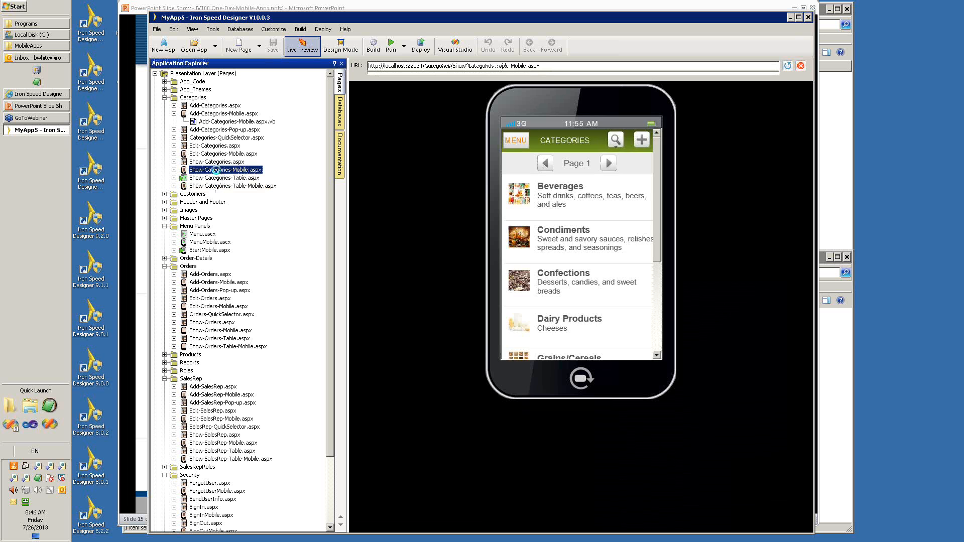
click(215, 146)
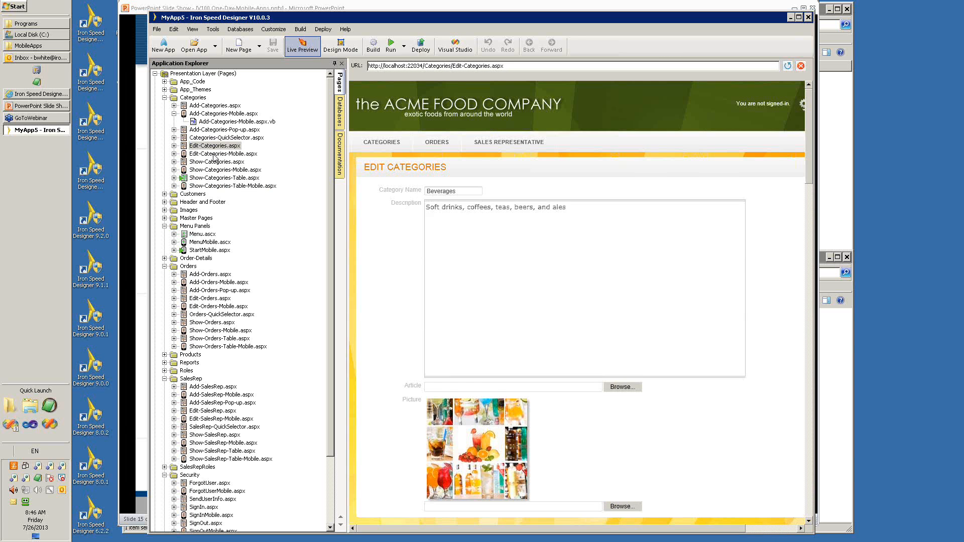
click(214, 155)
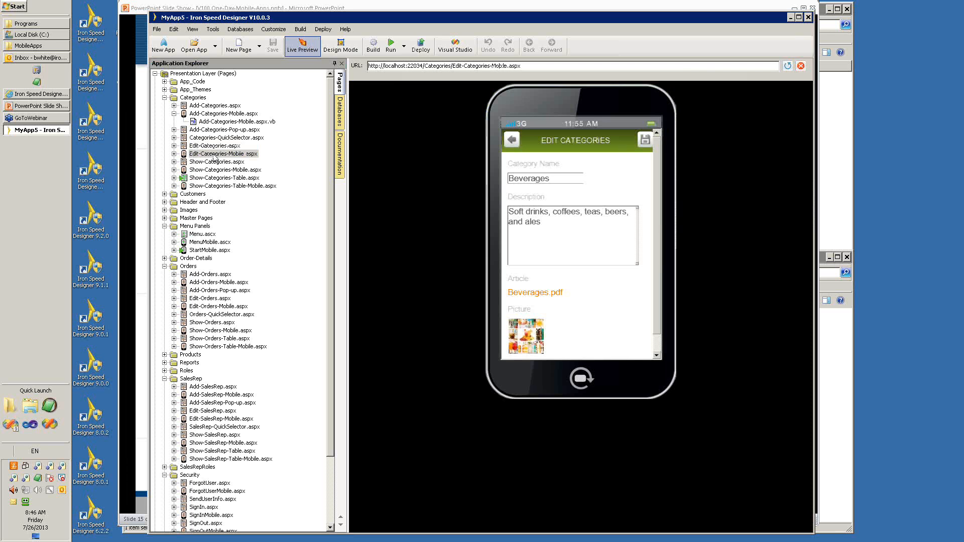
click(207, 114)
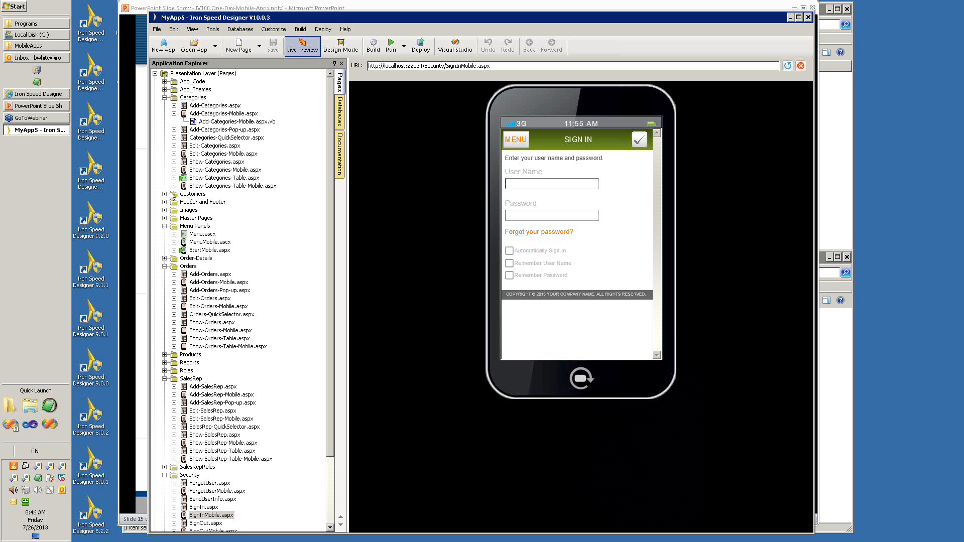
Expand the Header and Footer folder and preview HeaderMobile.ascx, FooterMobile.ascx and the desktop Header.ascx.
click(164, 202)
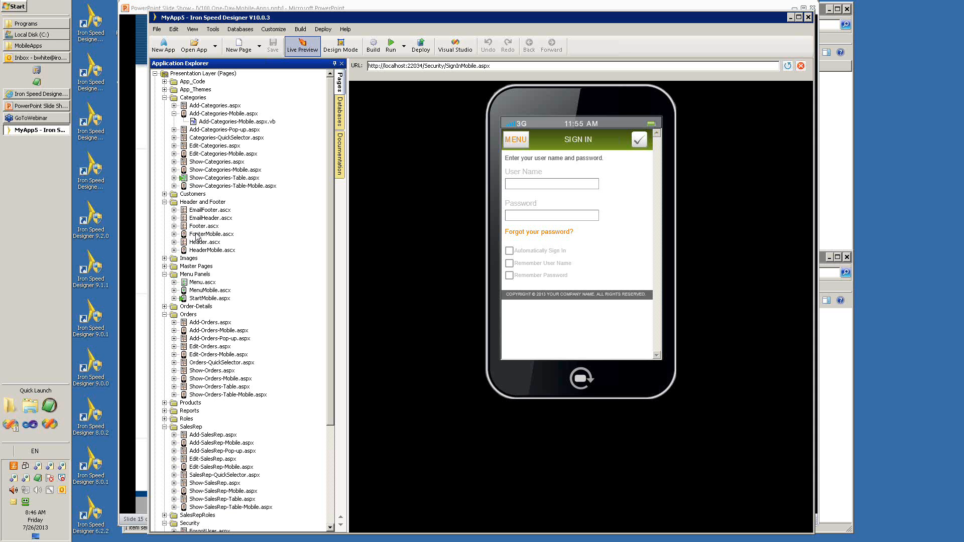
click(199, 253)
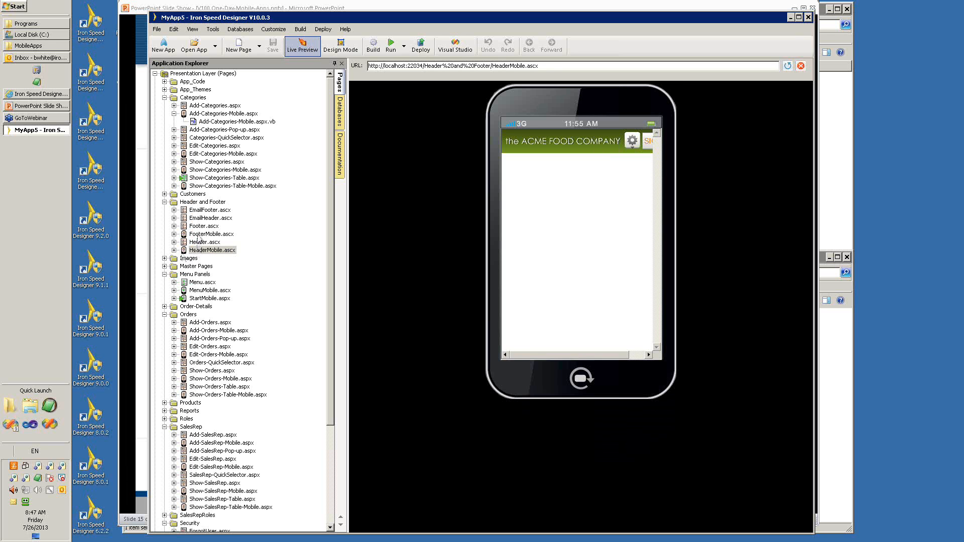
click(204, 234)
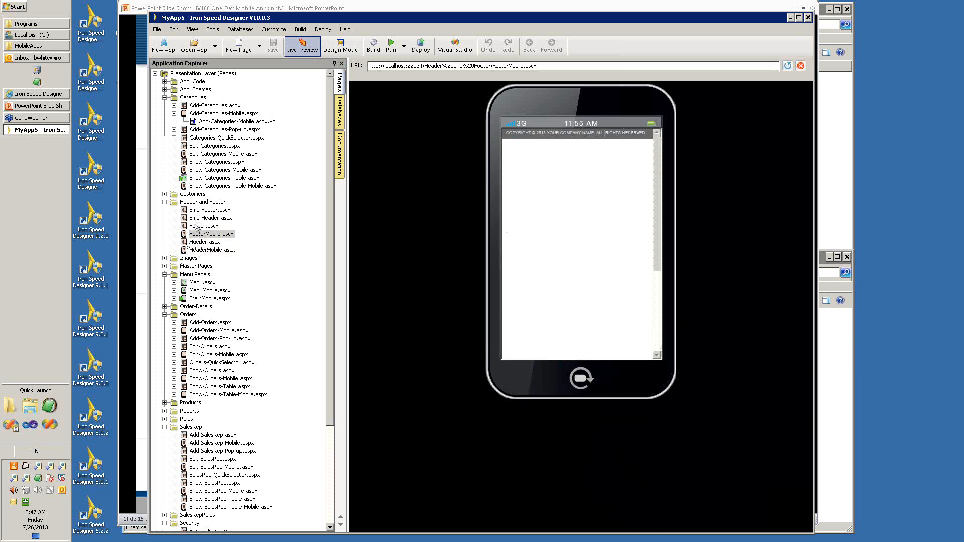
click(198, 243)
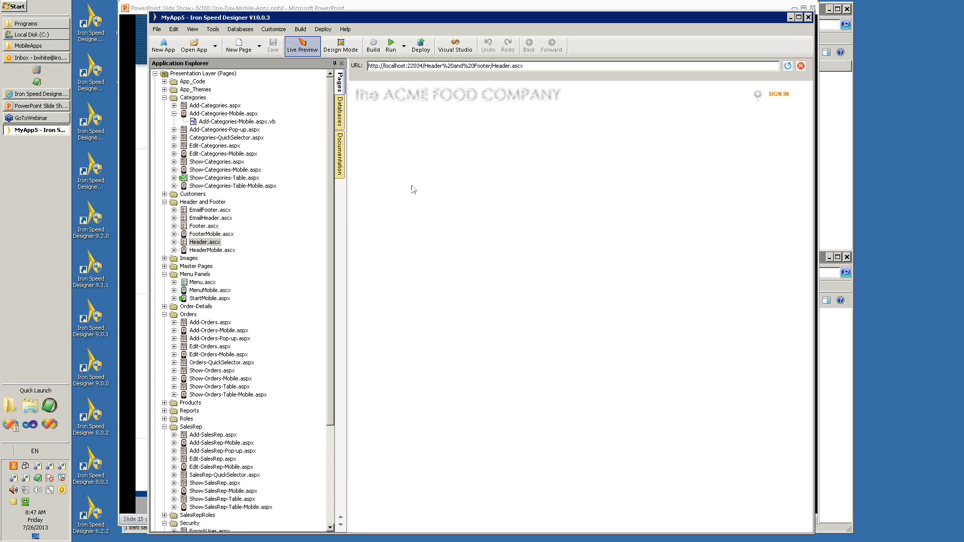
Expand the Master Pages folder and compare the previews of Mobile.master and HorizontalMenu.master.
click(180, 268)
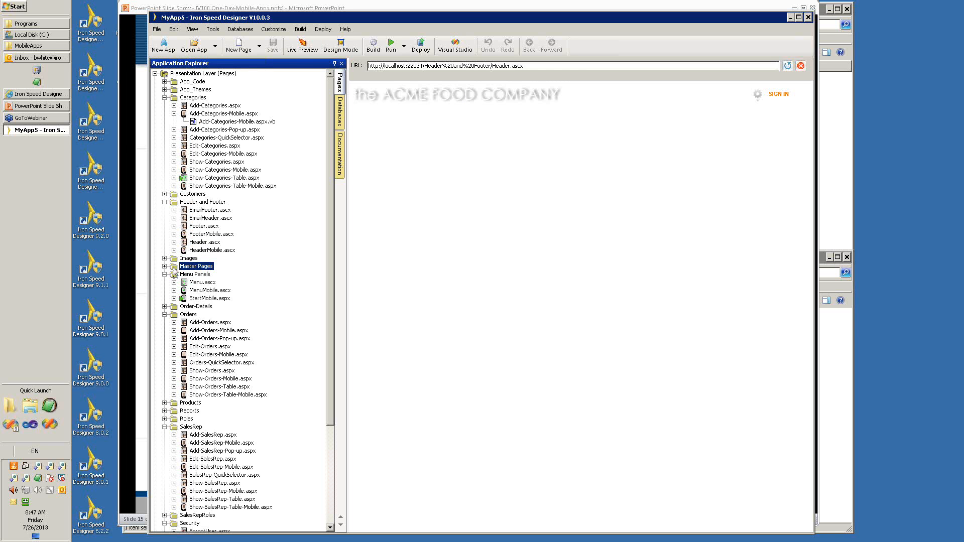
double_click(173, 266)
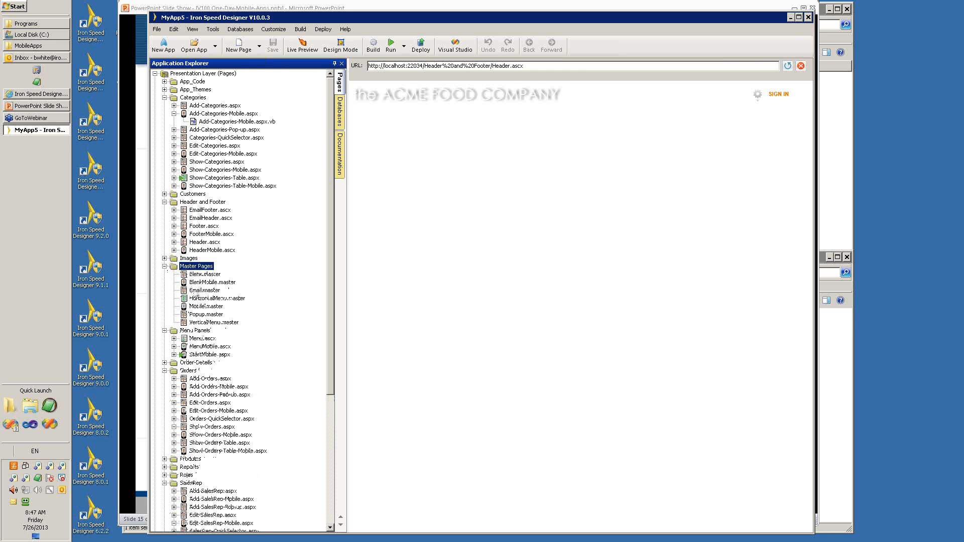
click(205, 307)
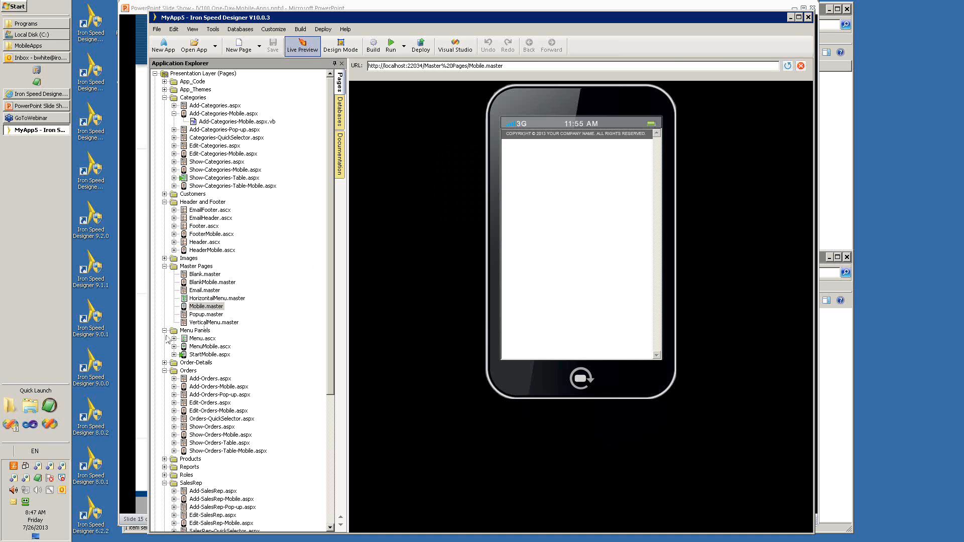
click(201, 298)
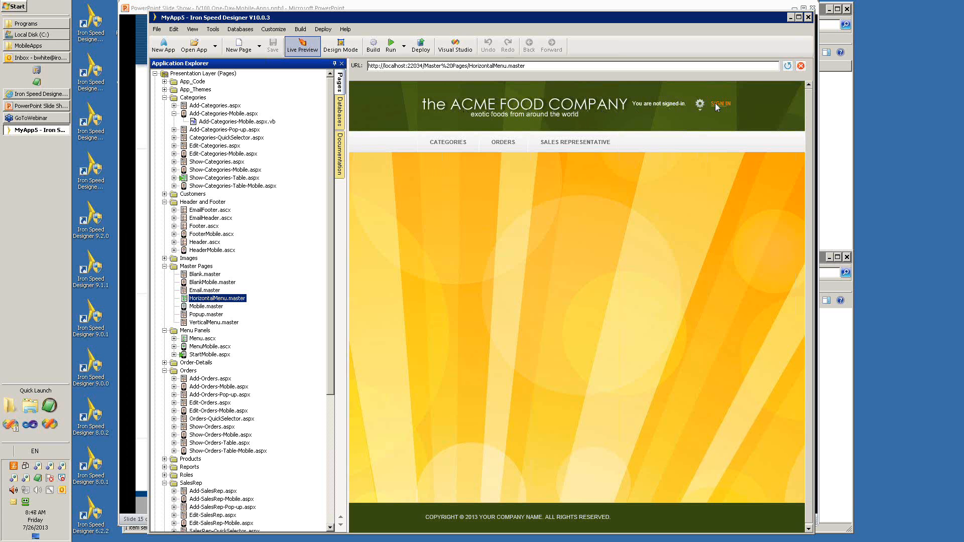
mouse_move(604, 155)
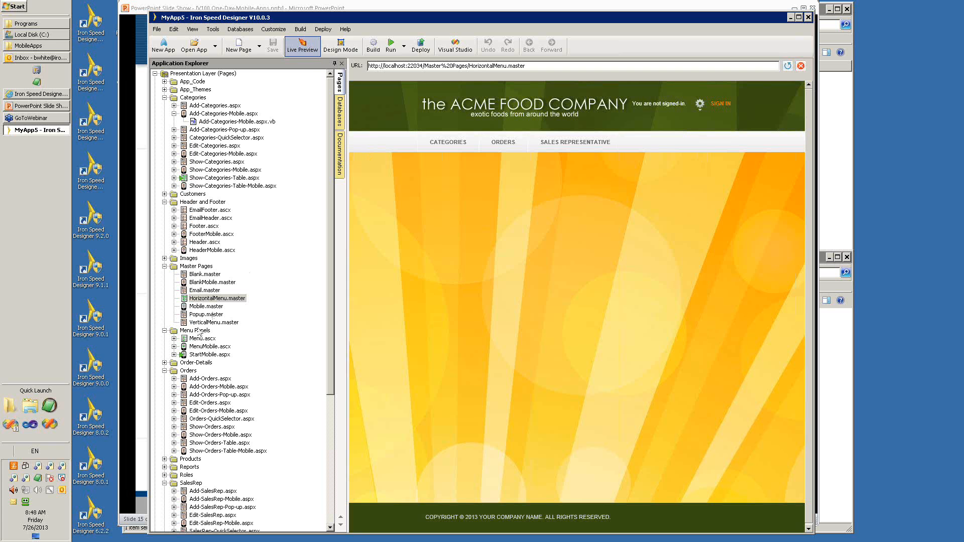
Switch to Design Mode, open the layout of Show-Orders-Table.aspx and list its page sections.
click(347, 49)
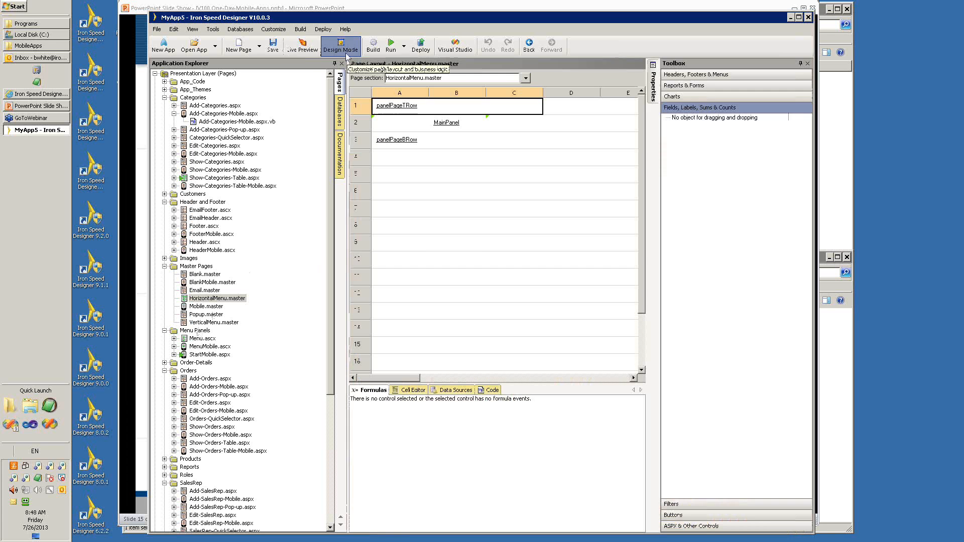
click(236, 444)
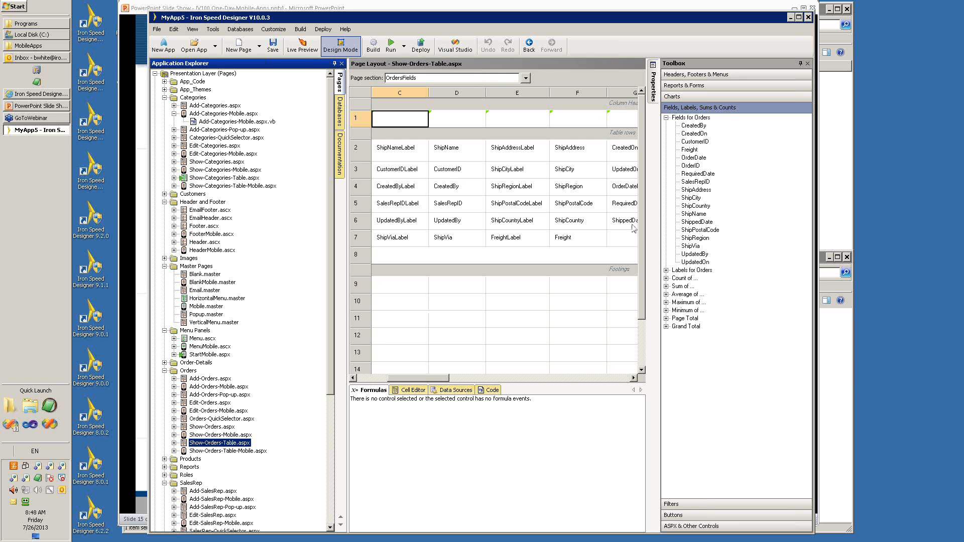
click(526, 79)
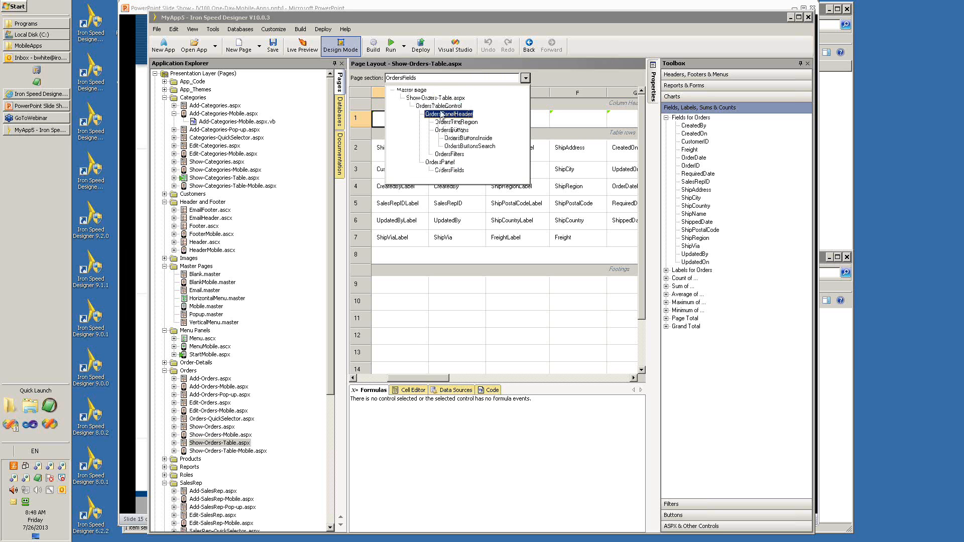
Open the layout of Show-Orders-Mobile.aspx, look through its field rows and list its page sections.
click(205, 435)
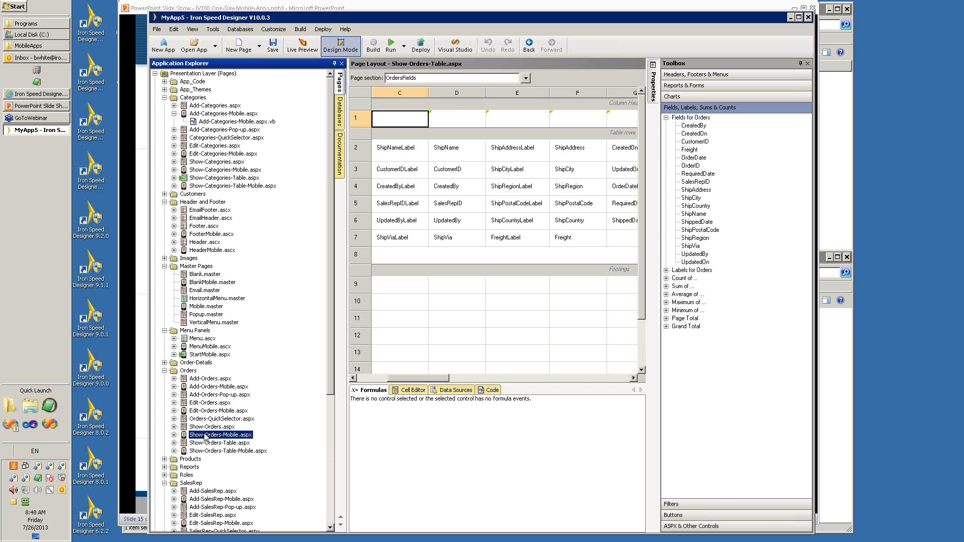
click(205, 435)
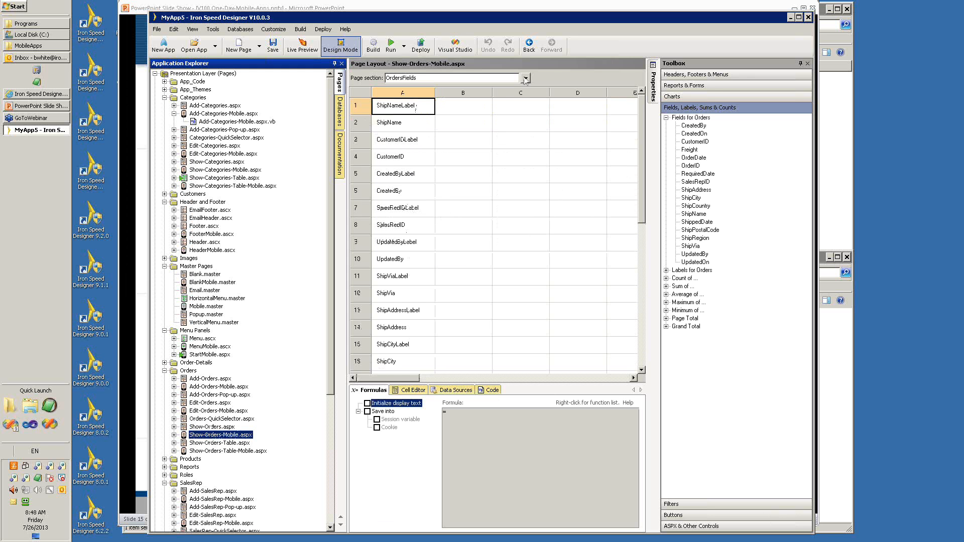
mouse_move(645, 108)
mouse_down()
mouse_move(642, 266)
mouse_move(637, 98)
mouse_up()
click(524, 79)
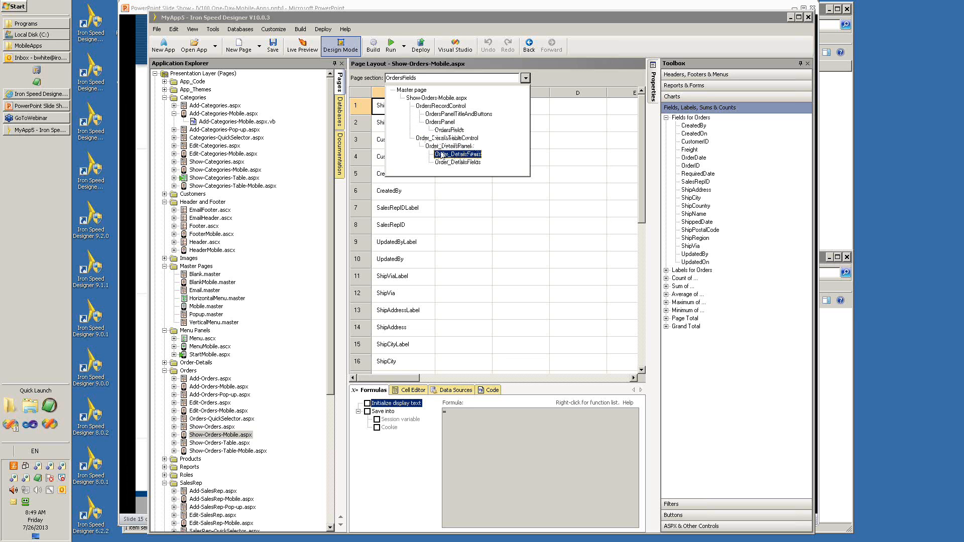
Show the OrdersFields section of Show-Orders-Mobile.aspx and reopen its list of page sections.
click(449, 130)
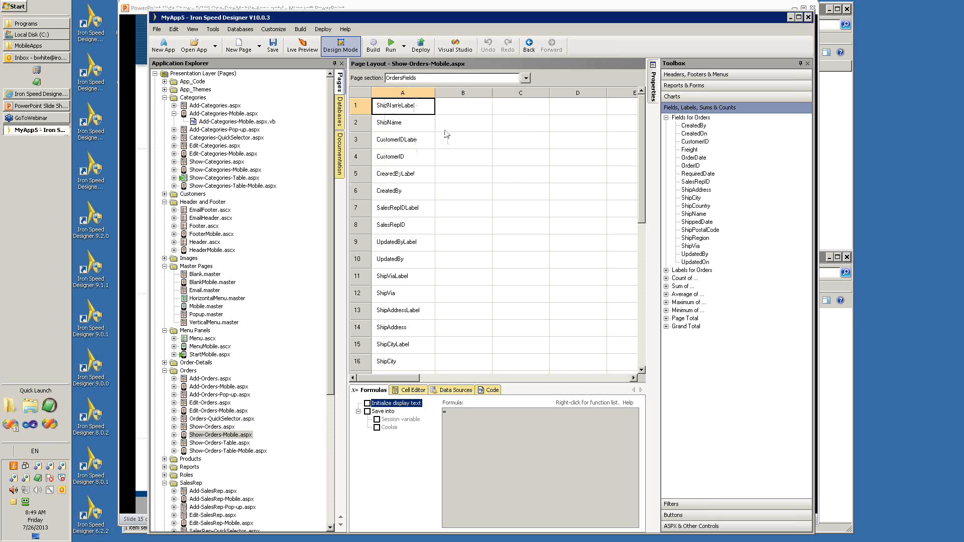
click(462, 77)
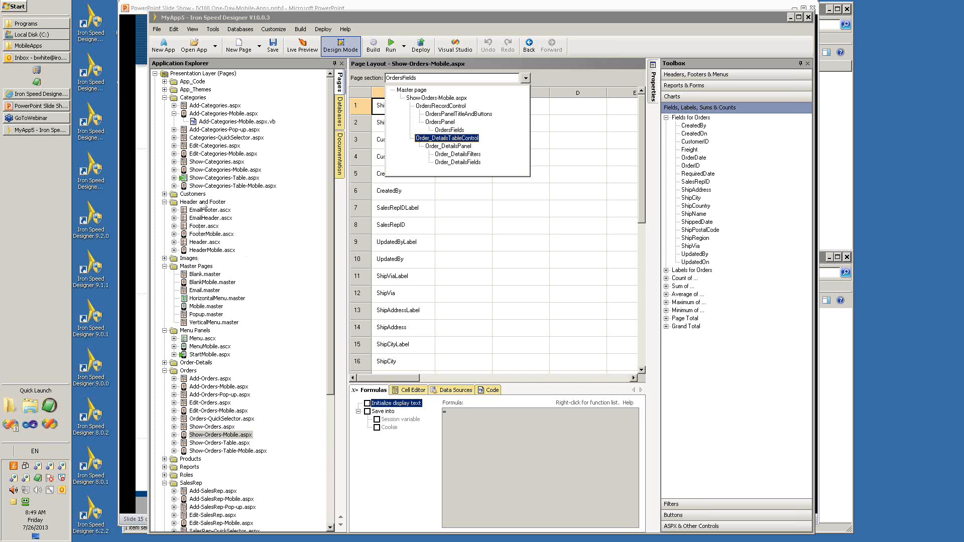
Expand the Riesling theme under App_Themes and read the comments in BaseStyles.css and Styles.css.
click(165, 89)
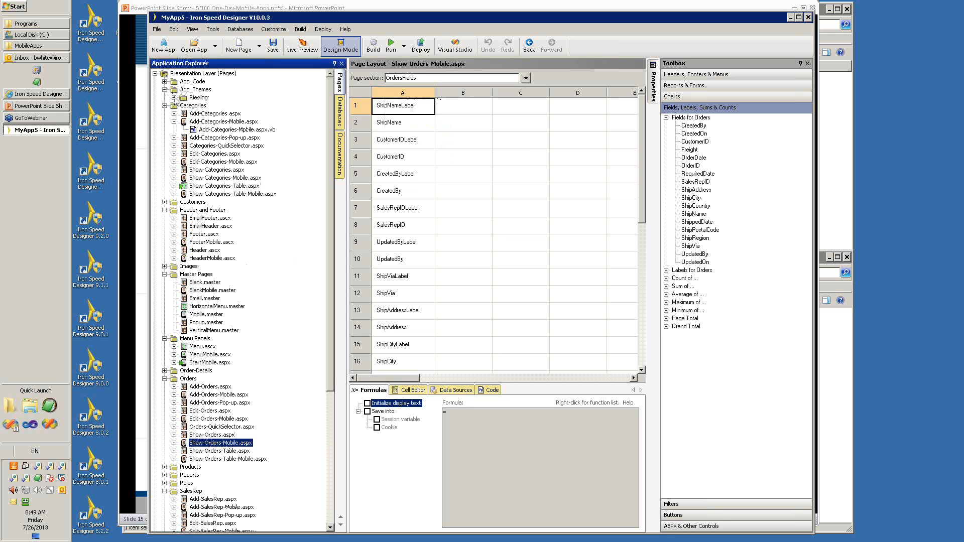
click(174, 98)
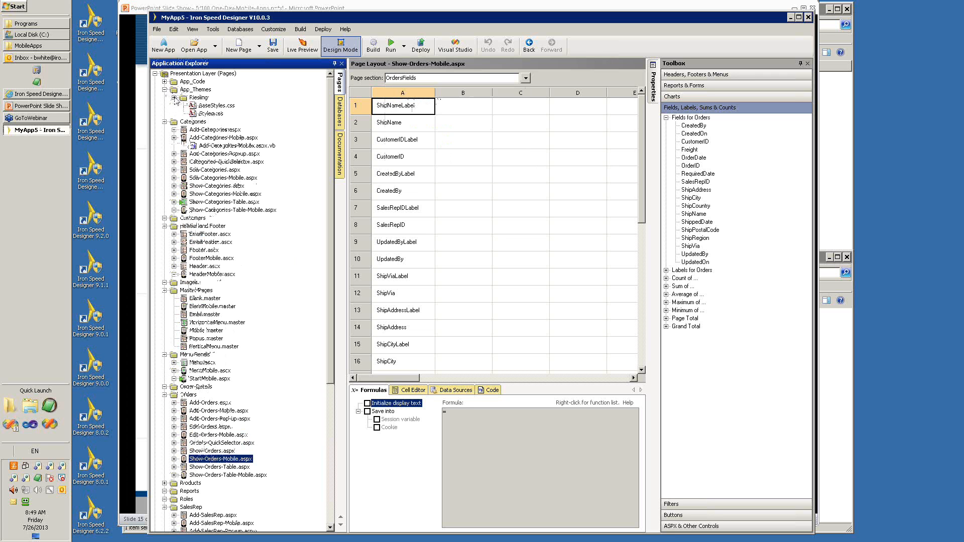
double_click(206, 105)
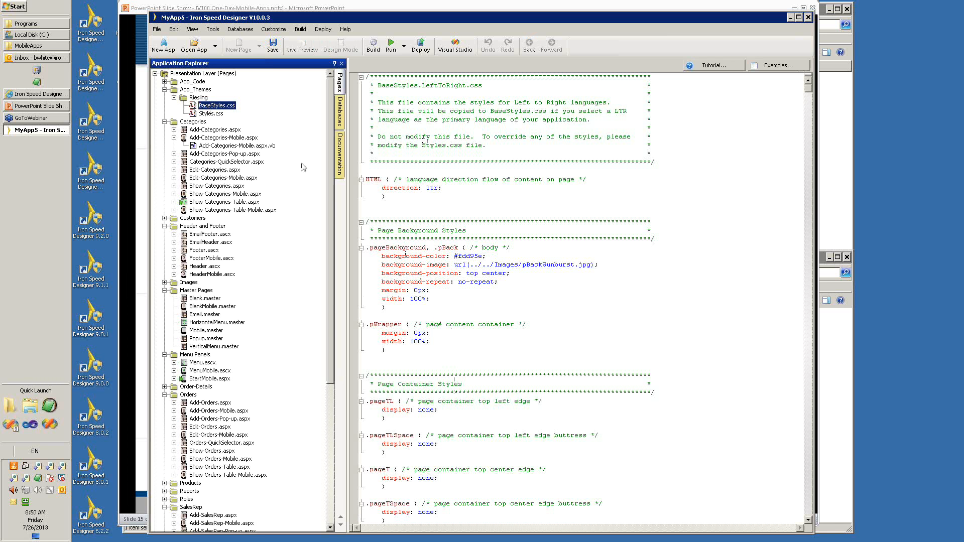
double_click(206, 115)
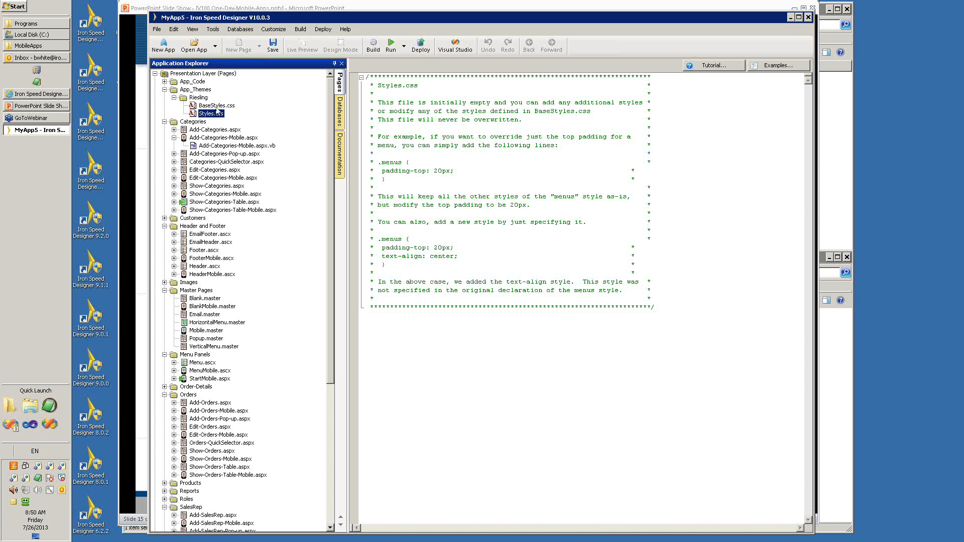
Copy the .pageTL rule from BaseStyles.css to the end of Styles.css and save it by overwriting the write-protected file.
double_click(216, 106)
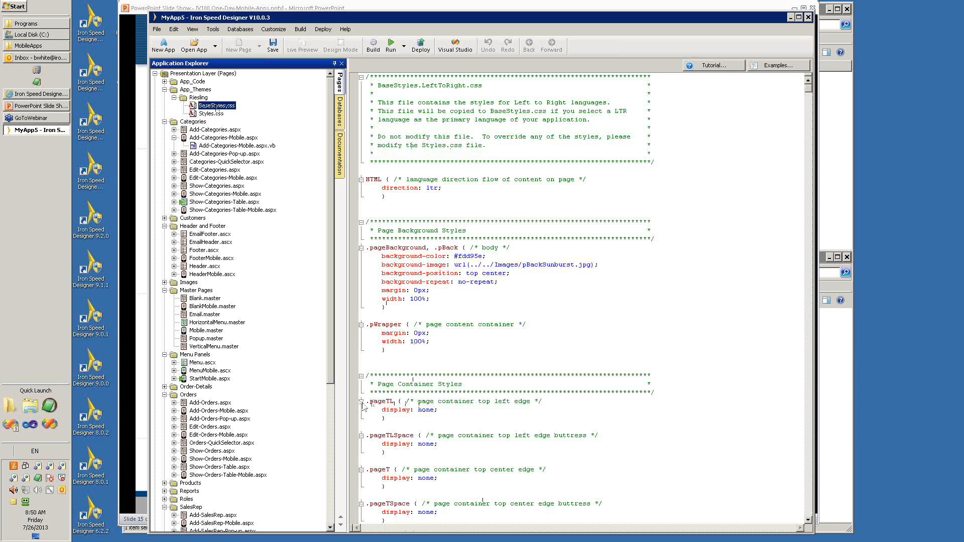
drag(363, 405, 364, 417)
key(ctrl+c)
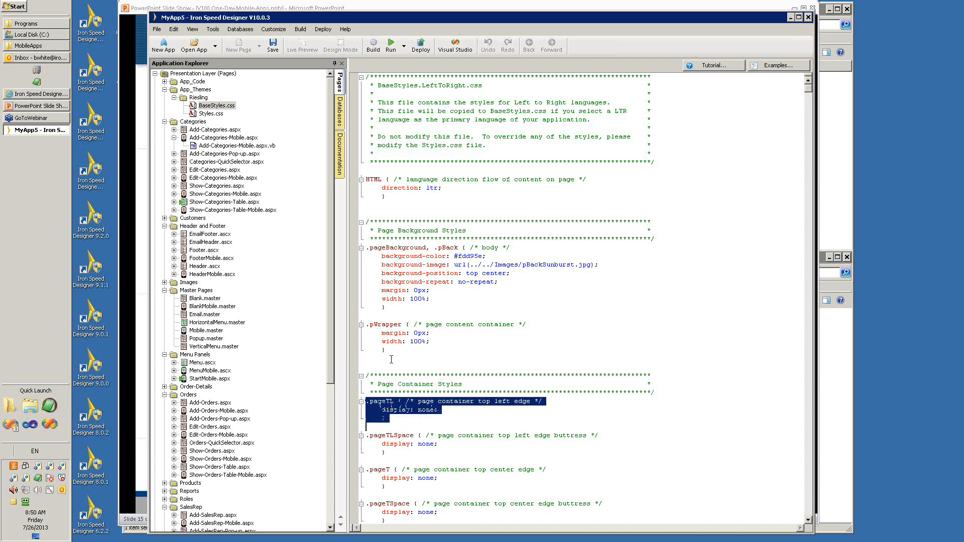
click(216, 114)
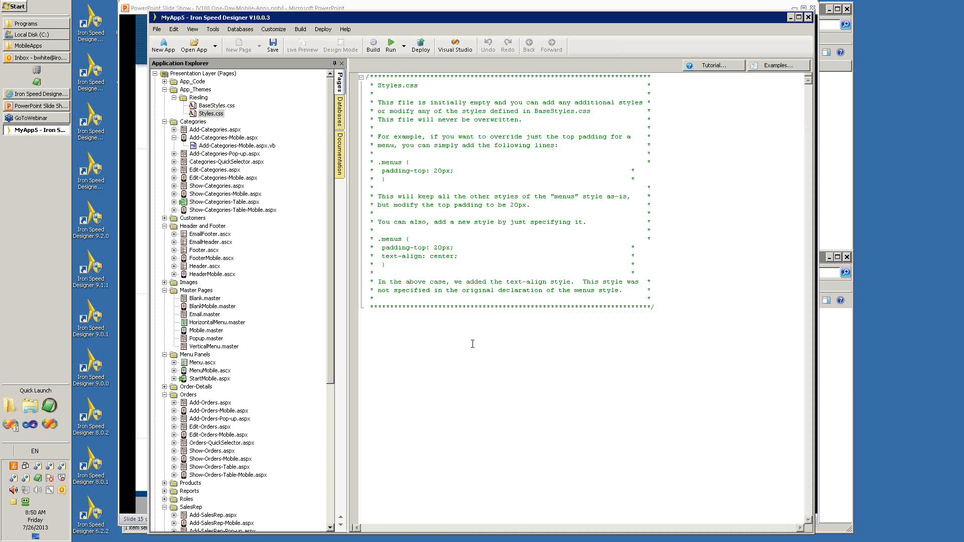
key(ctrl+v)
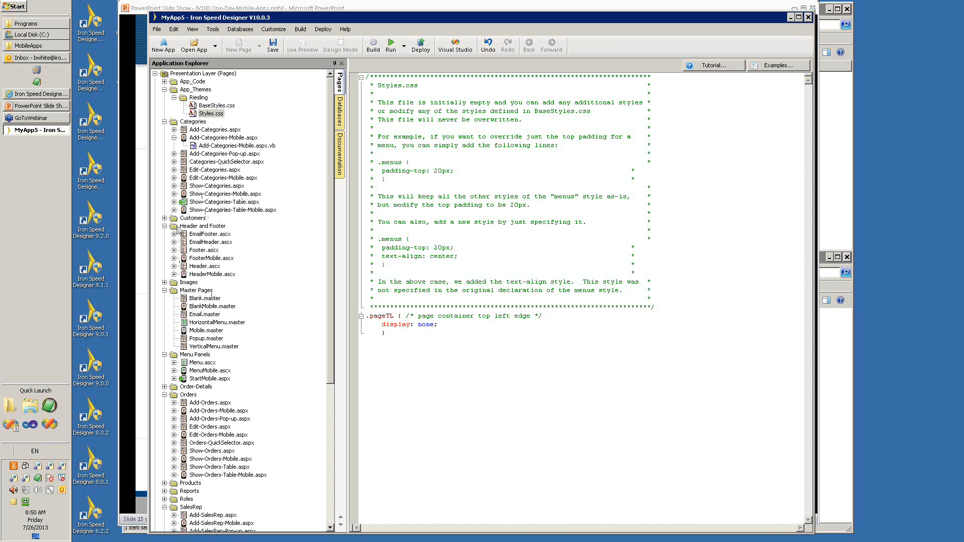
click(201, 372)
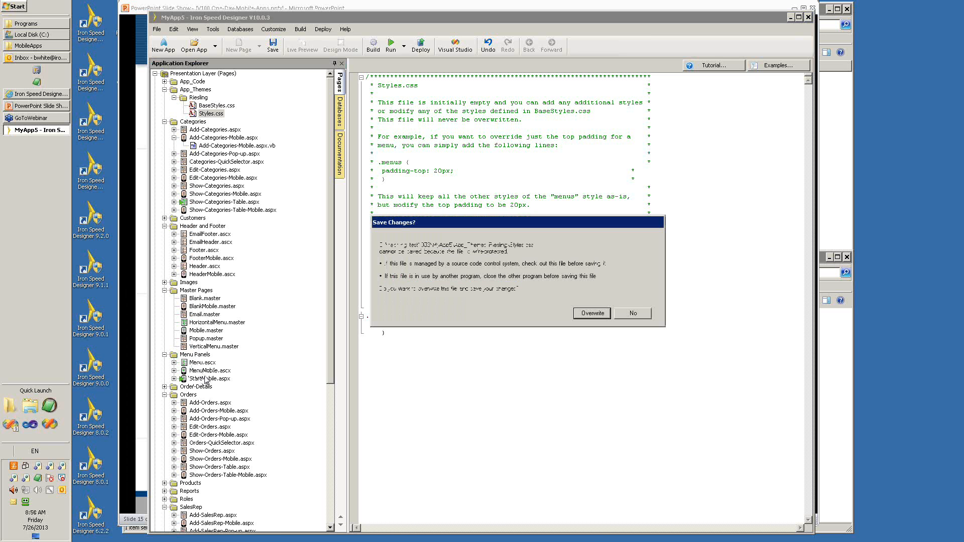
click(605, 320)
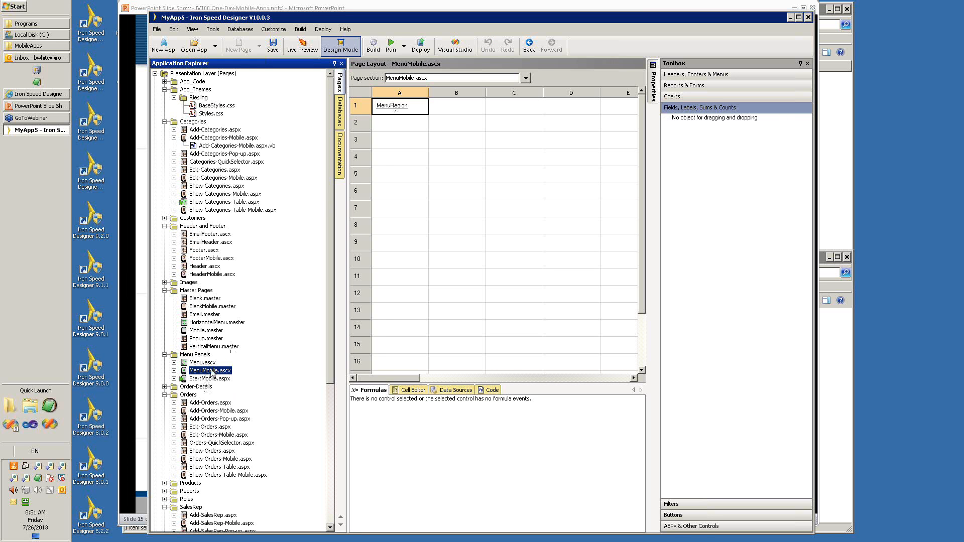
Move Sales Representative above Categories in the MenuMobile.ascx menu with the Menu Wizard and preview the mobile menu live.
right_click(212, 372)
click(241, 376)
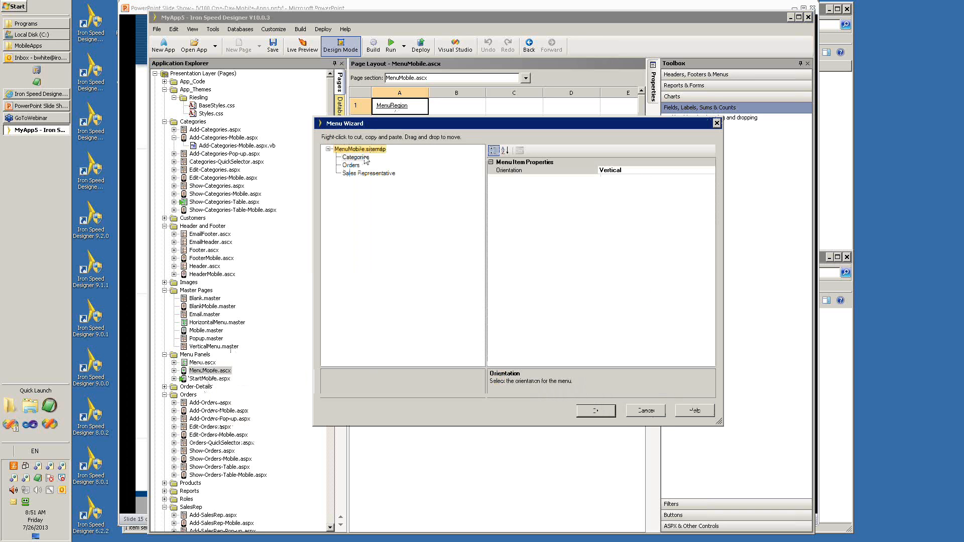
click(356, 176)
drag(355, 178, 356, 157)
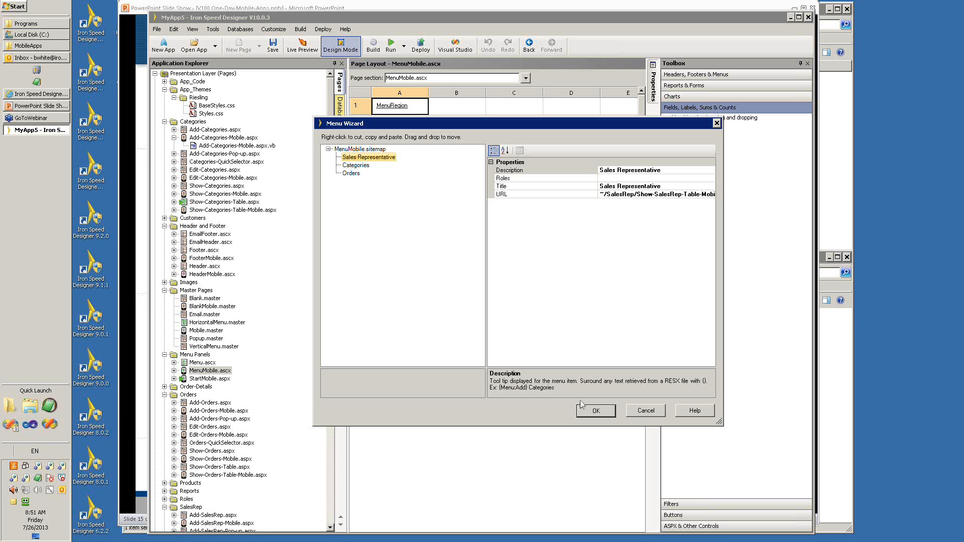
click(596, 410)
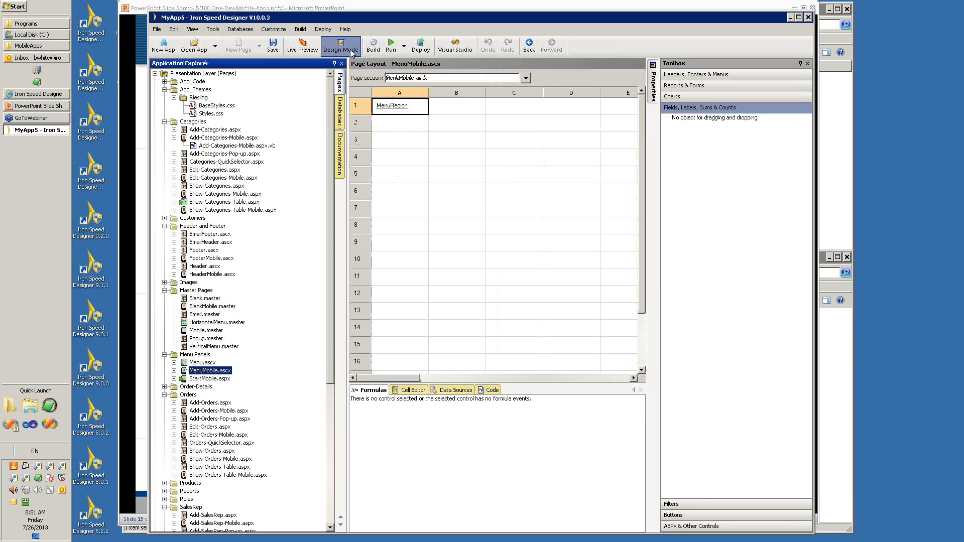
click(303, 46)
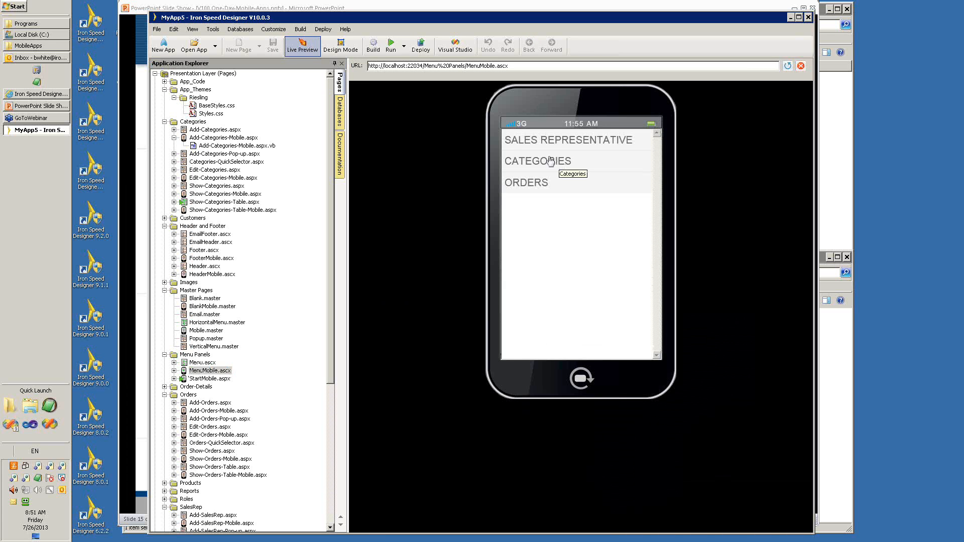
Preview the desktop Menu.ascx and look at the submenus of its Categories, Orders and Sales Representative items.
click(194, 363)
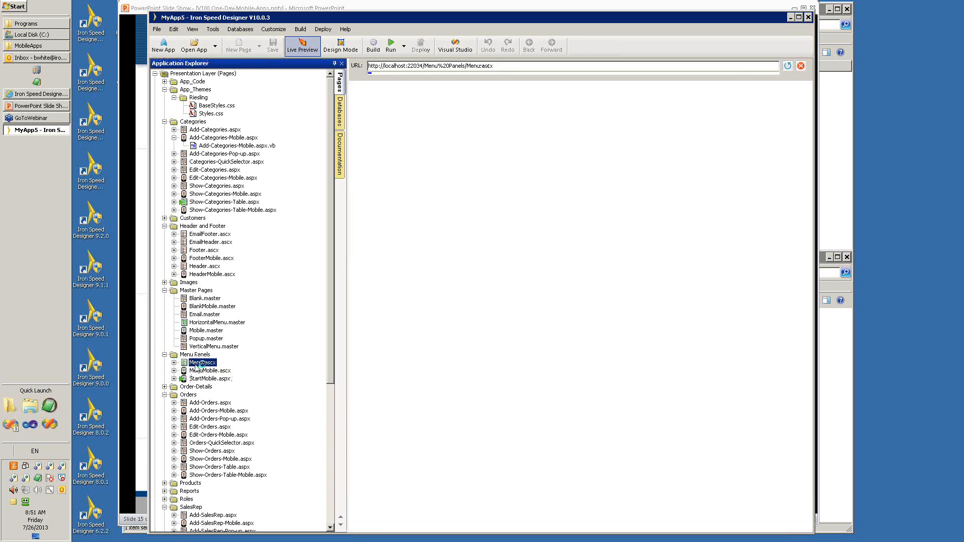
mouse_move(390, 101)
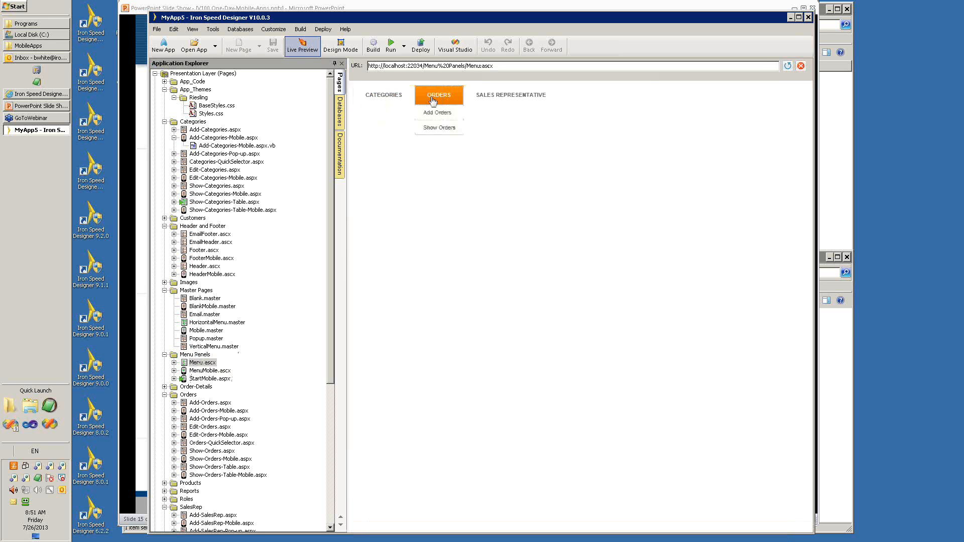
mouse_move(499, 102)
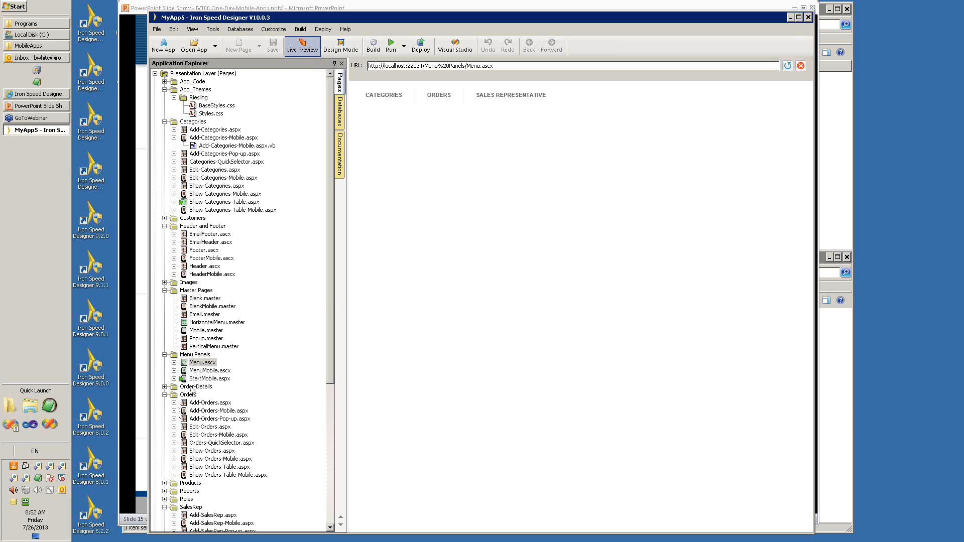
Expand the Shared and Images folders and look through the shared controls and the mobile button images.
drag(332, 298, 332, 426)
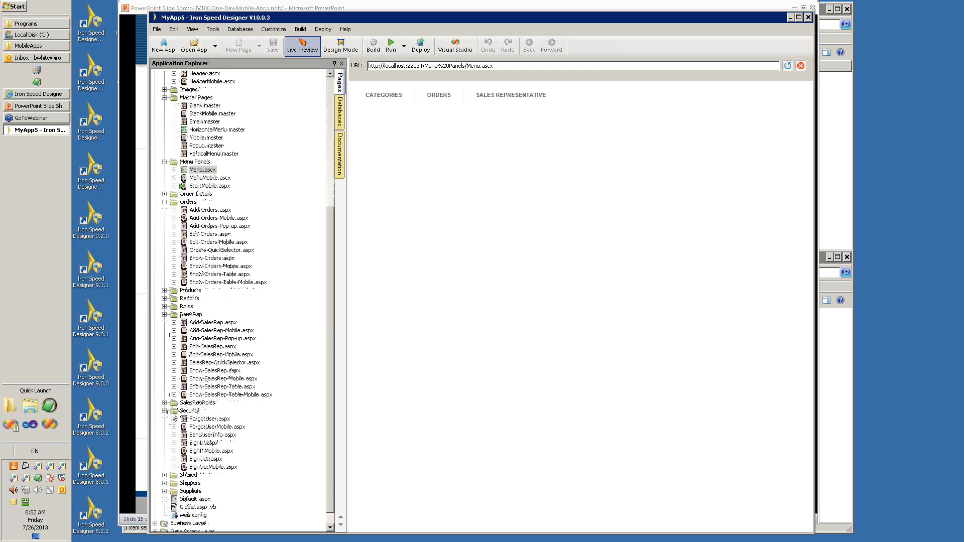
double_click(175, 475)
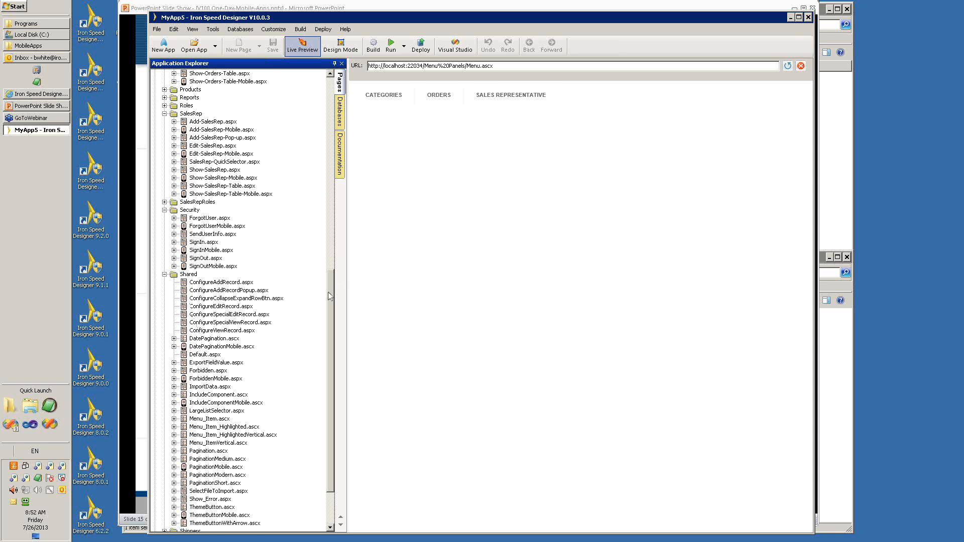
drag(330, 296, 327, 142)
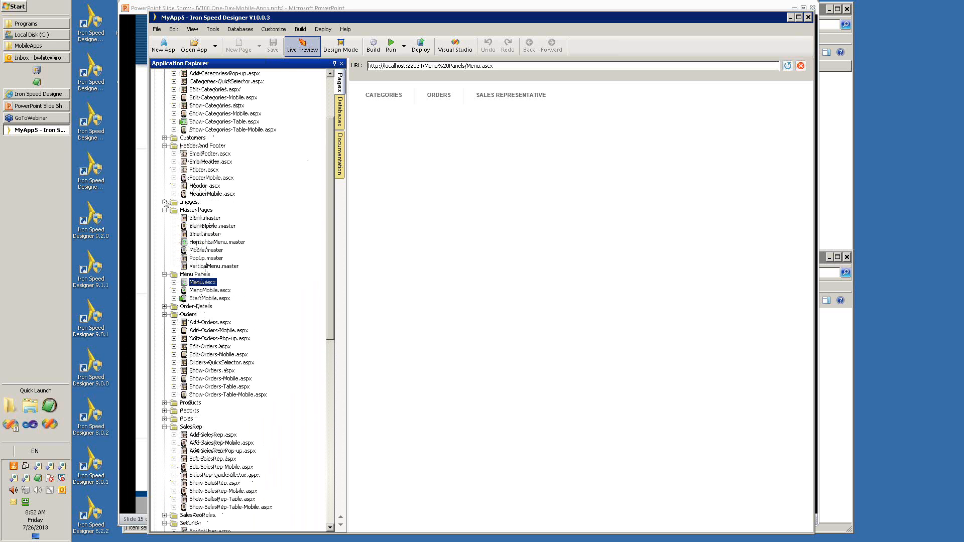
click(165, 201)
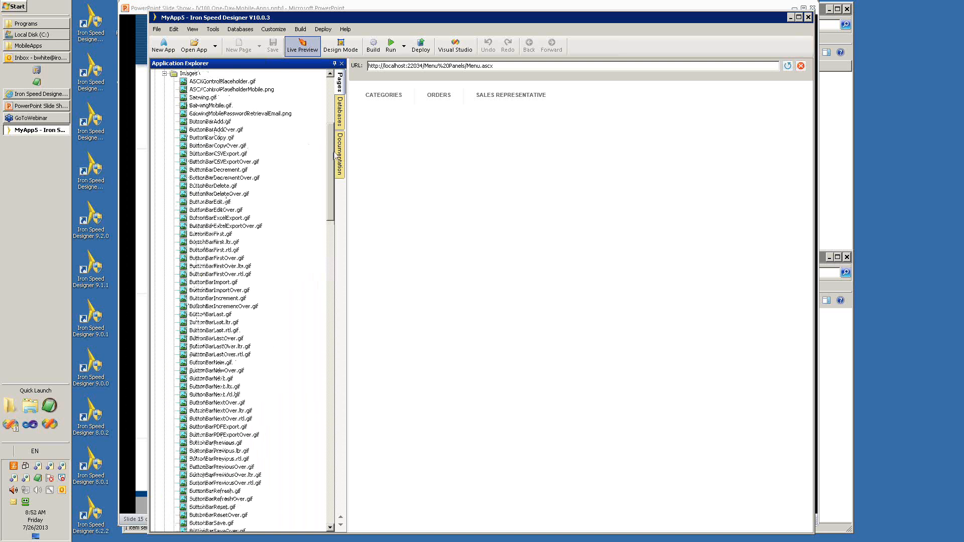
drag(334, 157, 329, 309)
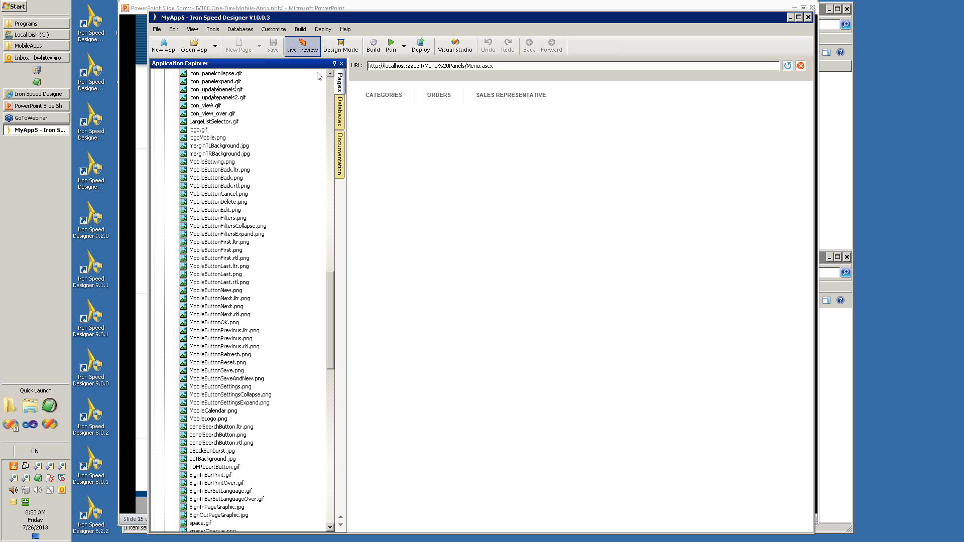
View the application's database tables, return to the page tree and collapse the Images folder.
click(340, 111)
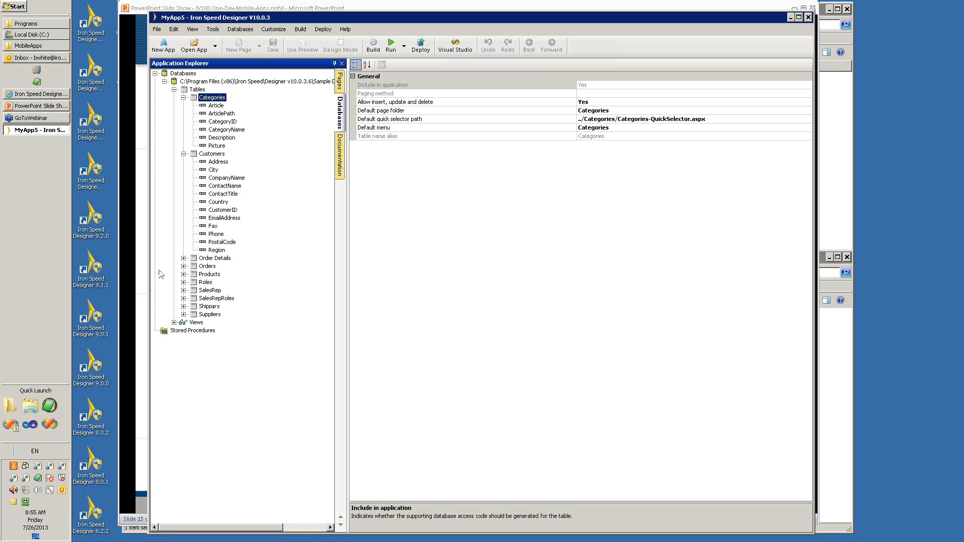
mouse_move(28, 108)
click(343, 85)
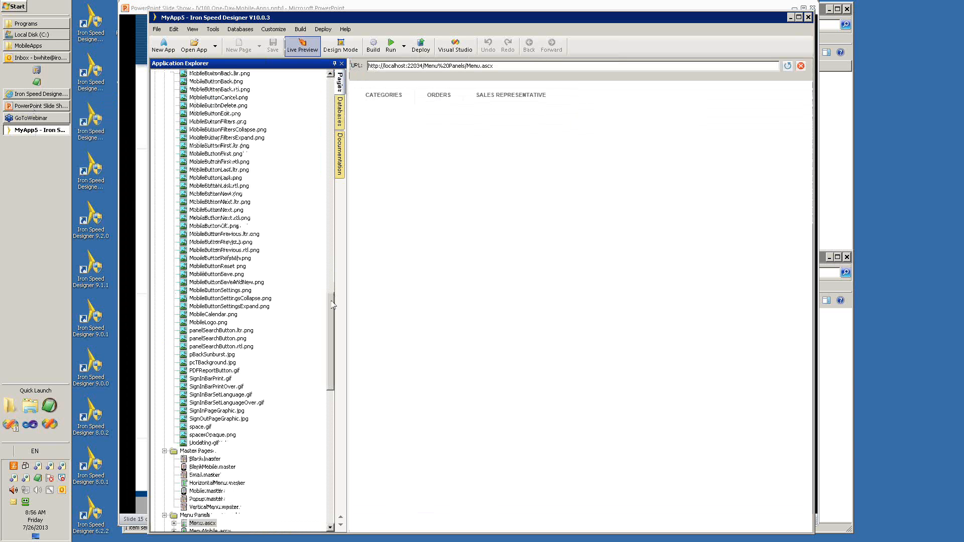
drag(331, 302, 330, 105)
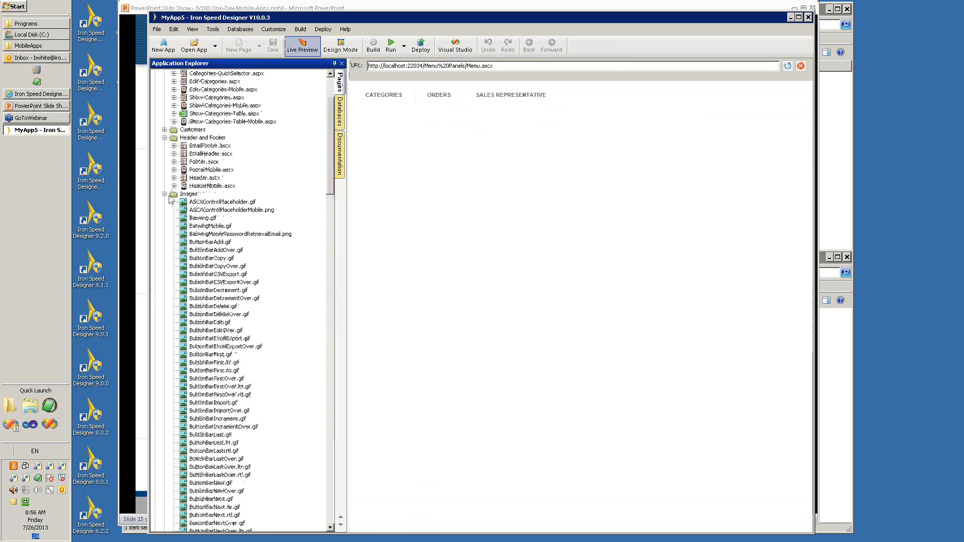
click(164, 194)
scroll(195, 116, up, 4)
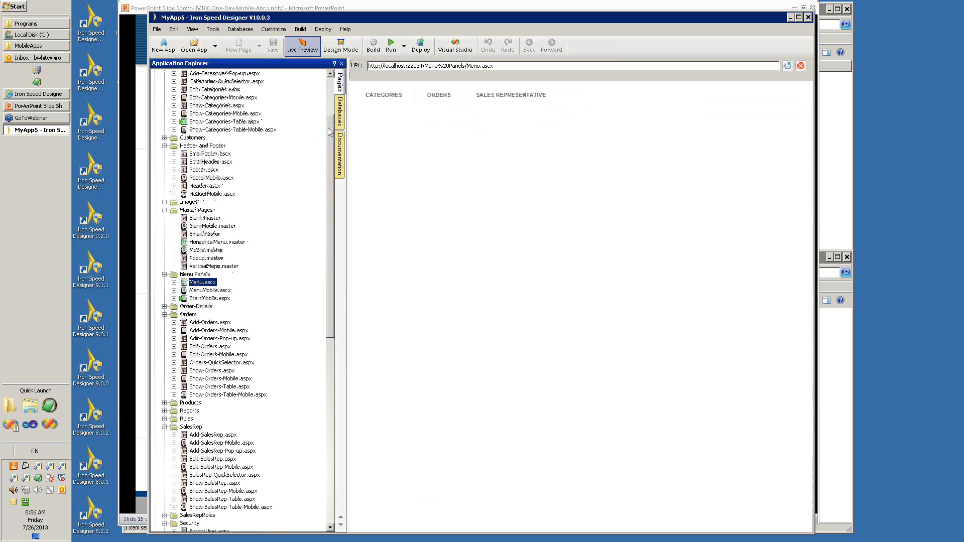
Search BaseStyles.css for "mobile" to locate the mobile web page styles and look through the surrounding style sections.
double_click(198, 106)
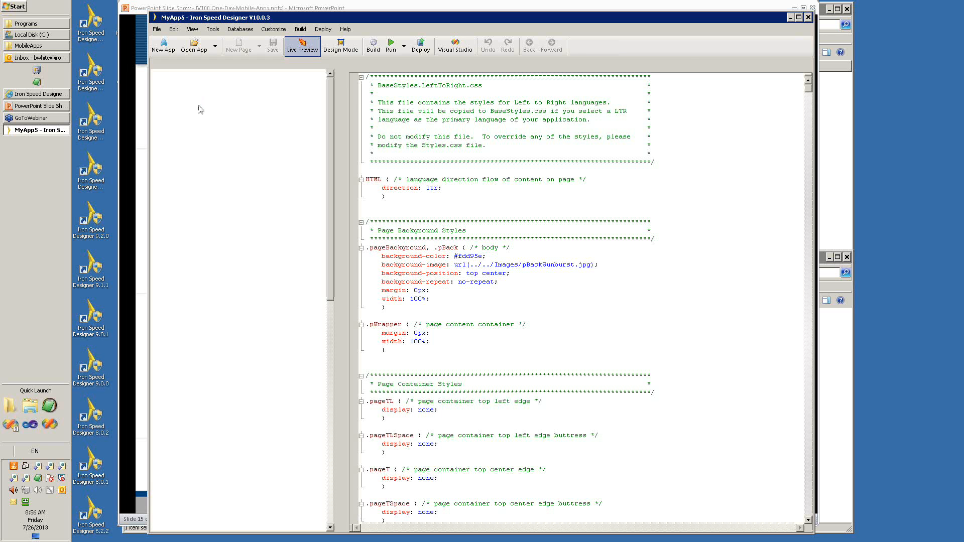
click(540, 310)
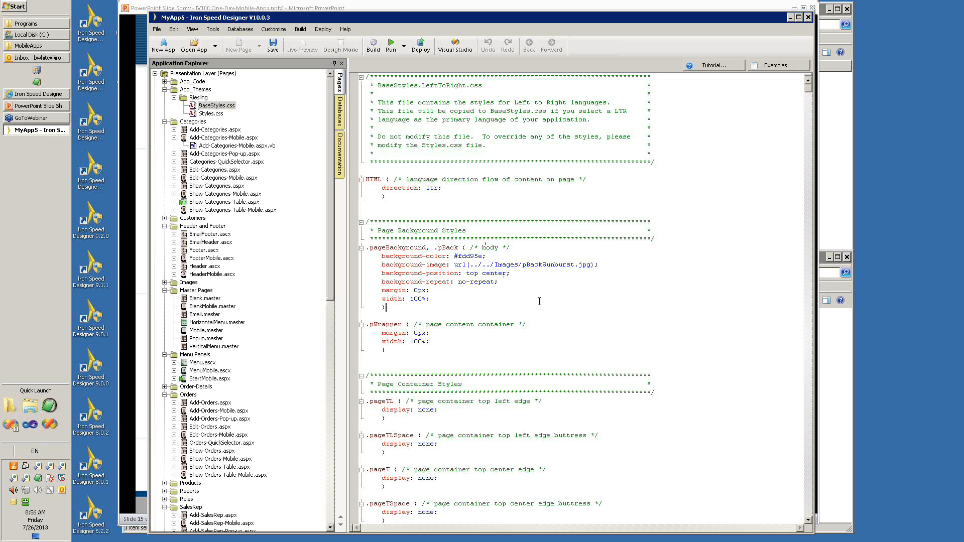
key(ctrl+f)
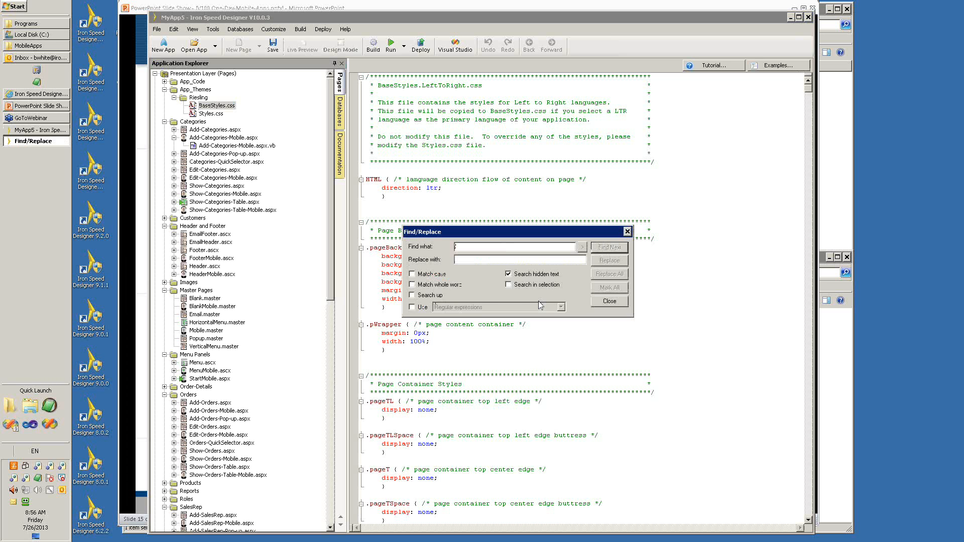
text(mobile)
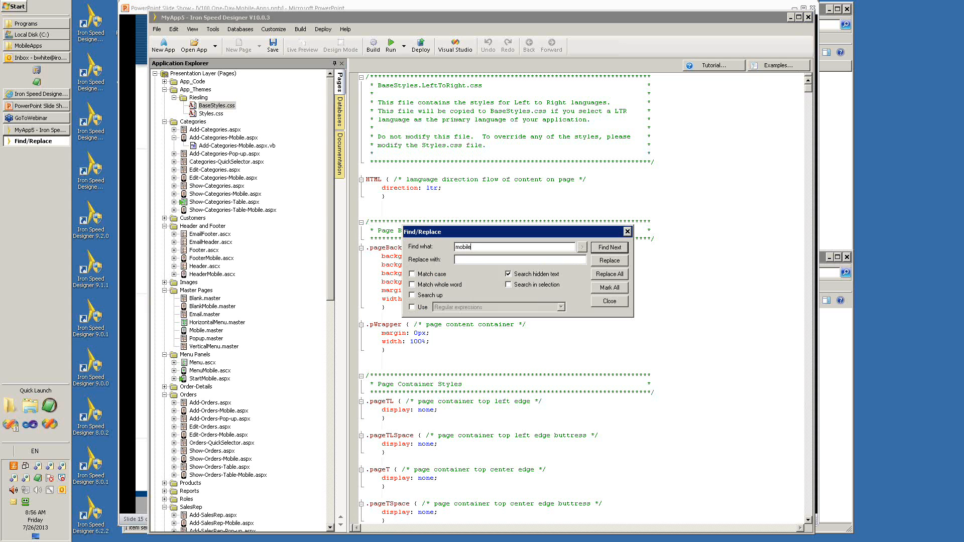
click(612, 248)
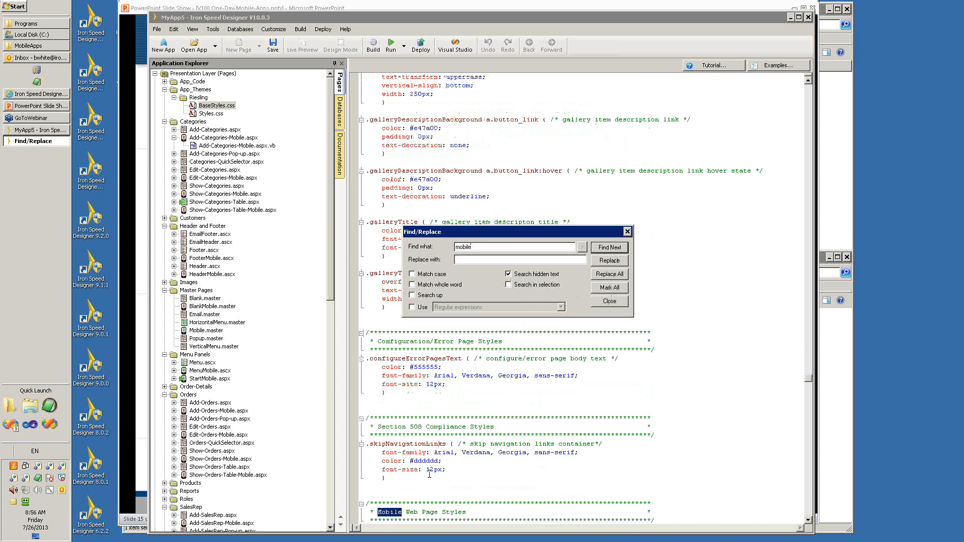
click(627, 232)
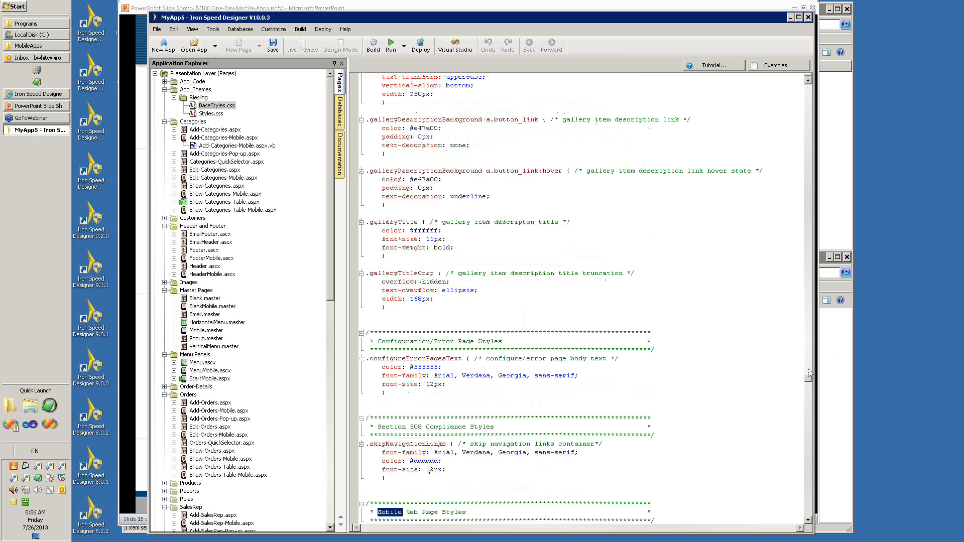
drag(808, 382, 807, 303)
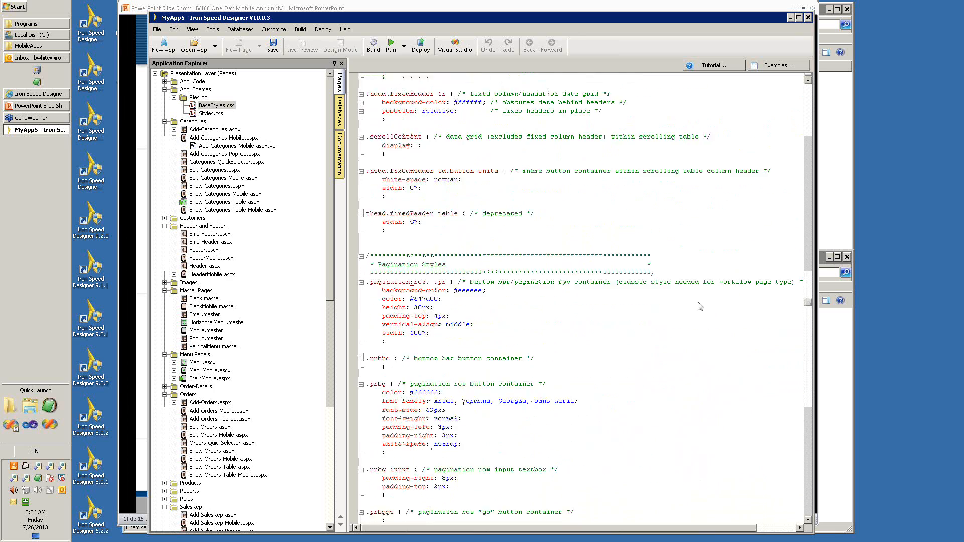
Add a BlankMobile page to the Categories folder and open it in Design Mode.
scroll(700, 306, up, 9)
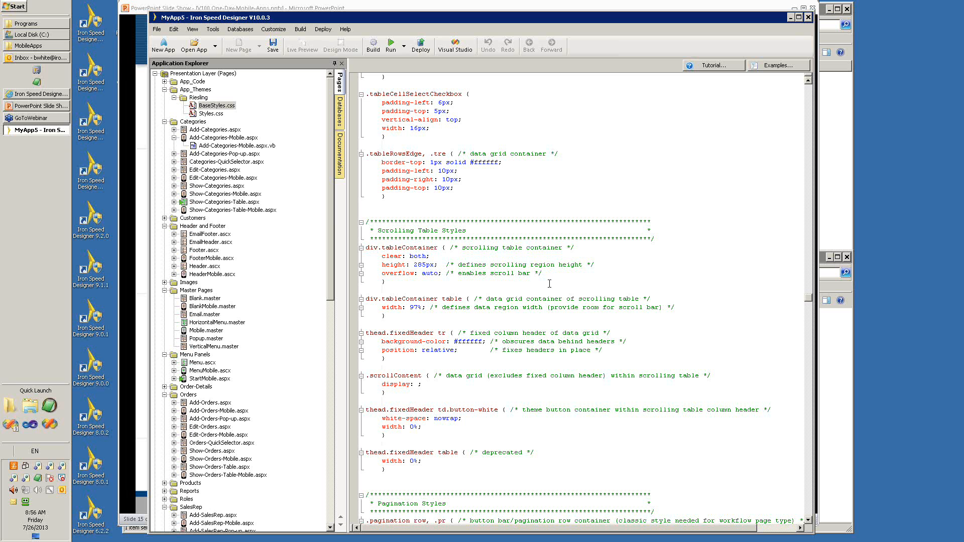
right_click(176, 124)
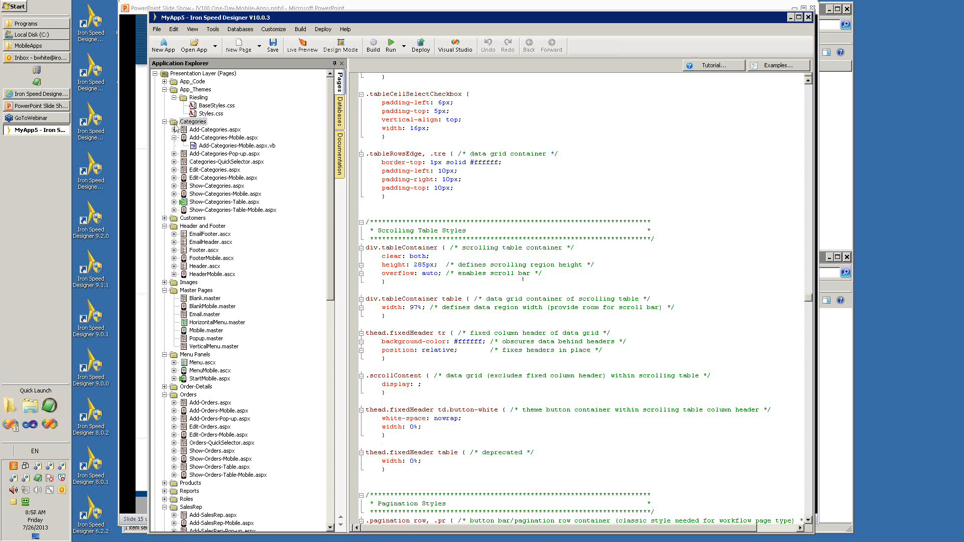
mouse_move(198, 136)
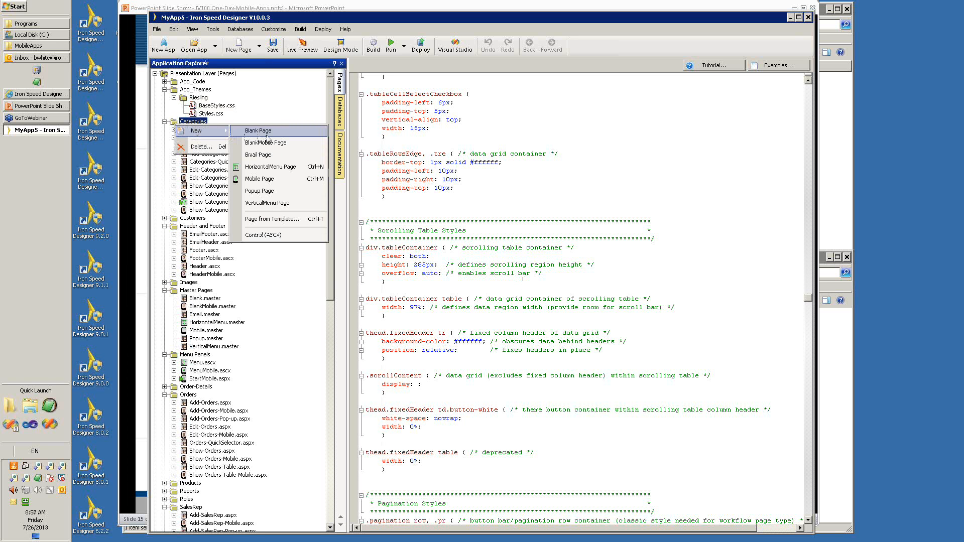
click(279, 148)
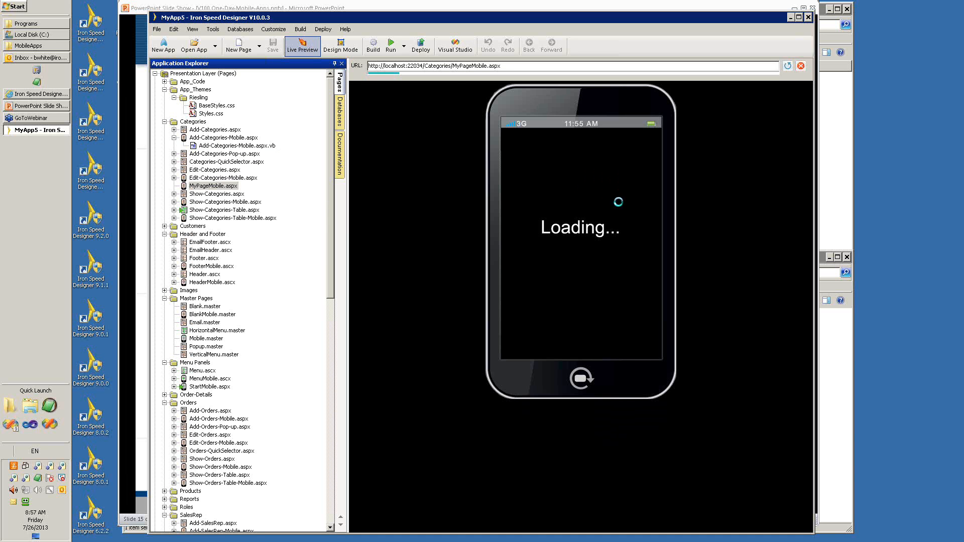
click(353, 53)
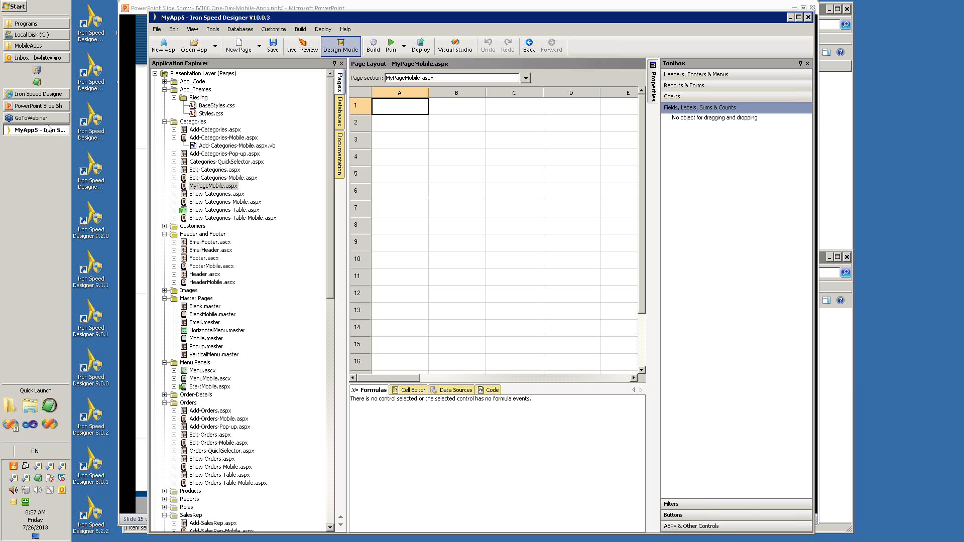
Switch to the PowerPoint slide show, advance to the Demo: Customization slide, and return to Iron Speed Designer.
click(40, 106)
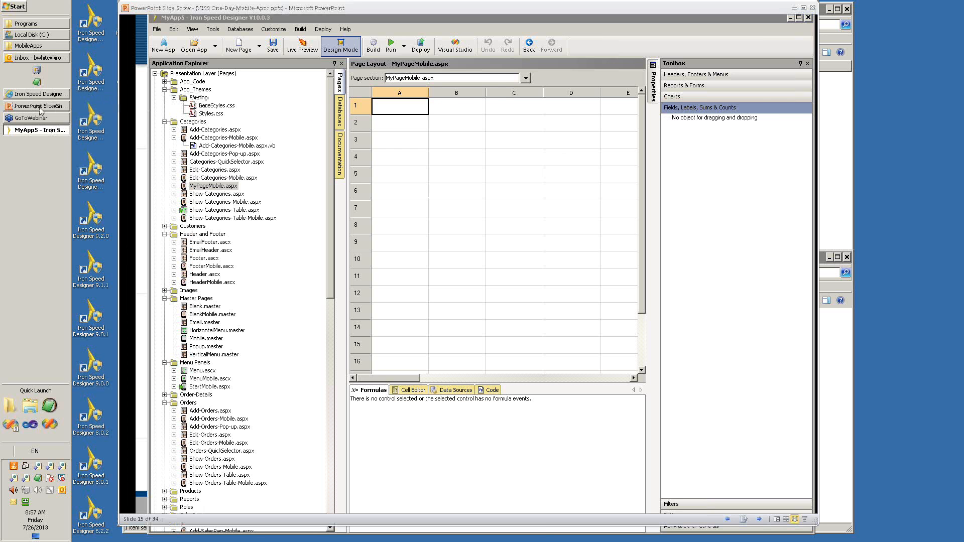
click(544, 502)
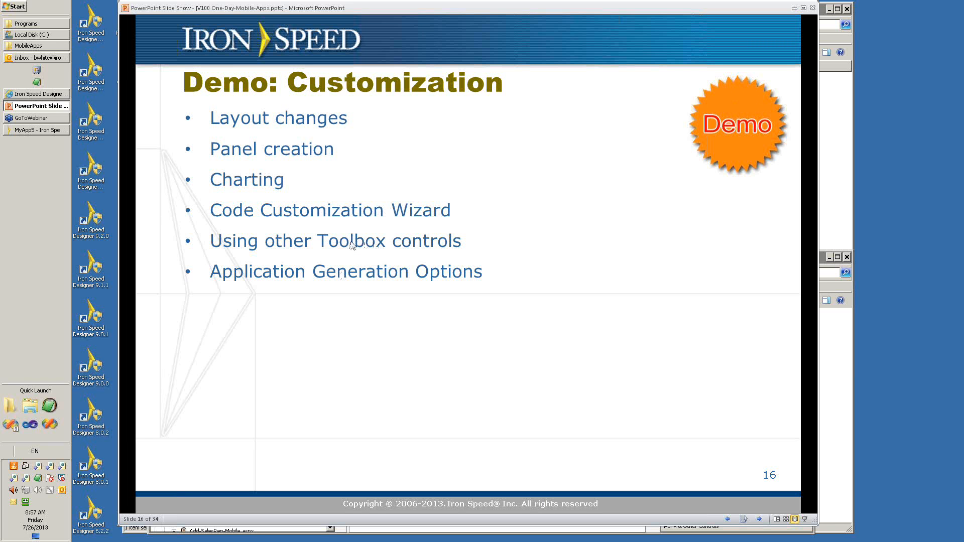
click(32, 130)
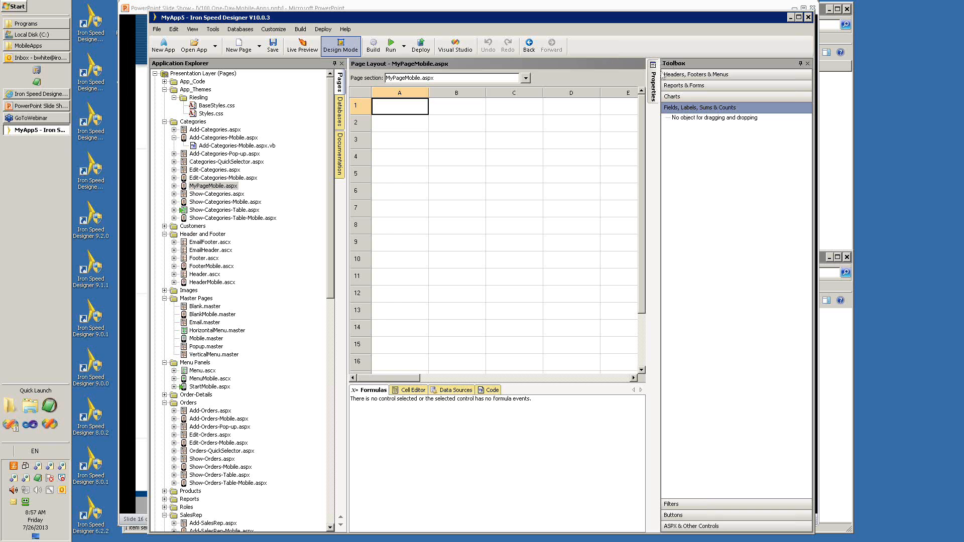
Look through the Toolbox's headers, footers and menus, and view its report and form controls.
click(704, 81)
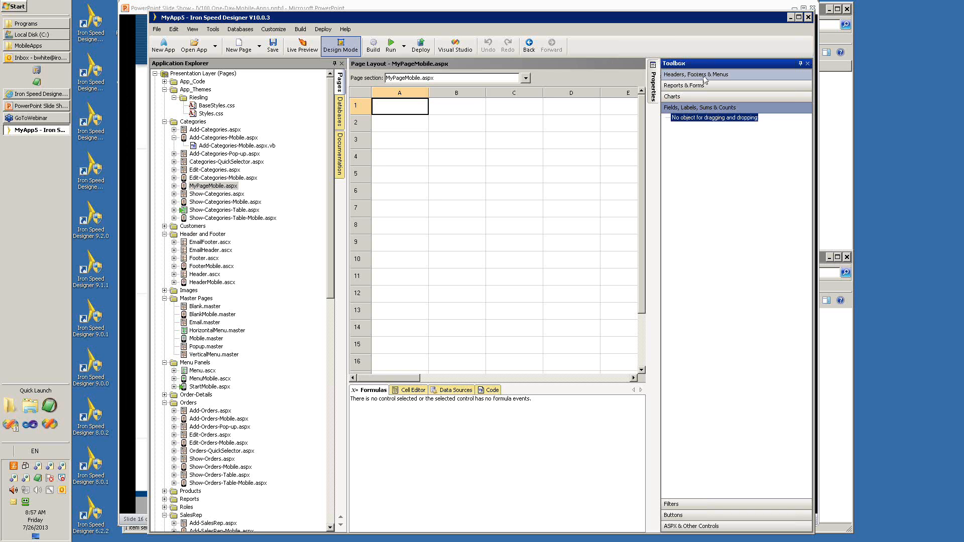
click(705, 76)
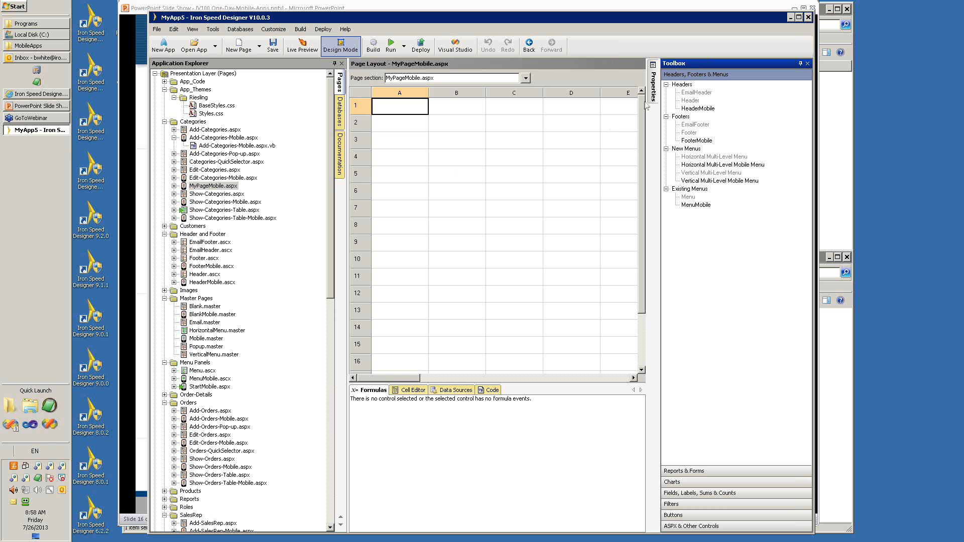
click(706, 471)
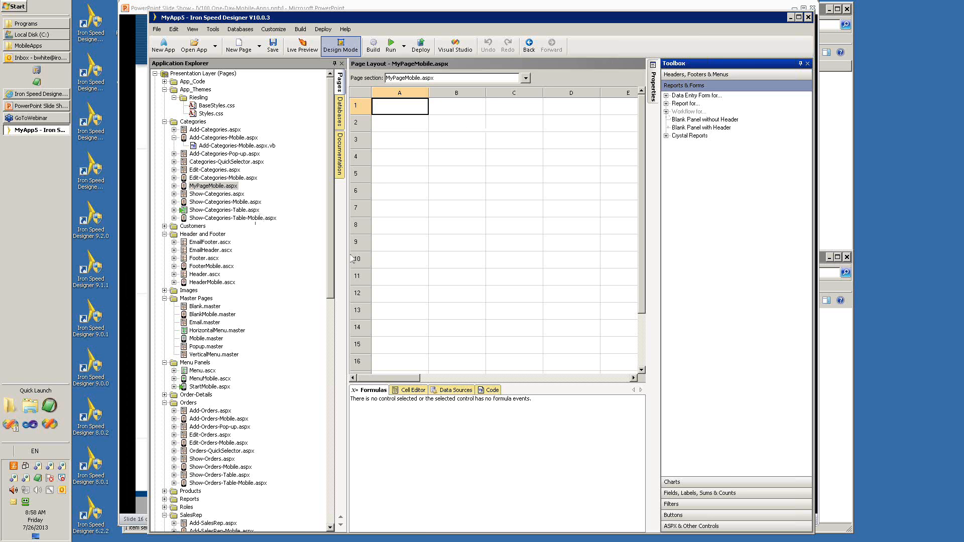
Place a report for the Products table in cell A1 of MyPageMobile.aspx and choose the Report Mobile panel type.
click(667, 103)
click(676, 112)
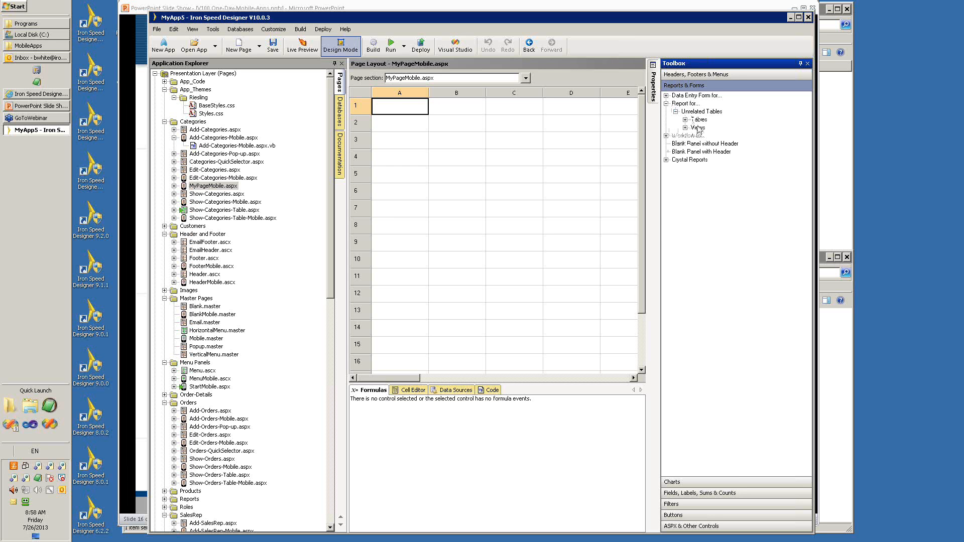
click(685, 120)
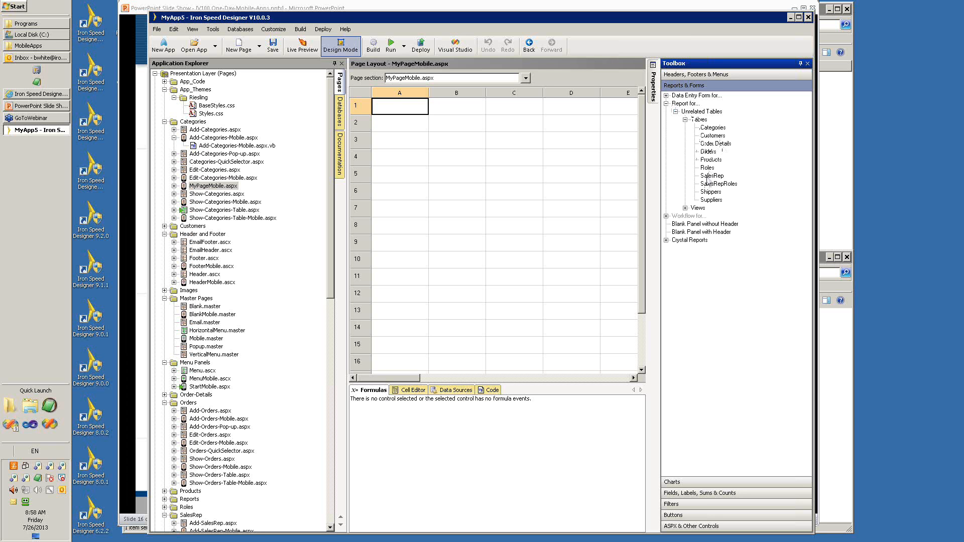
click(709, 161)
drag(708, 165, 408, 110)
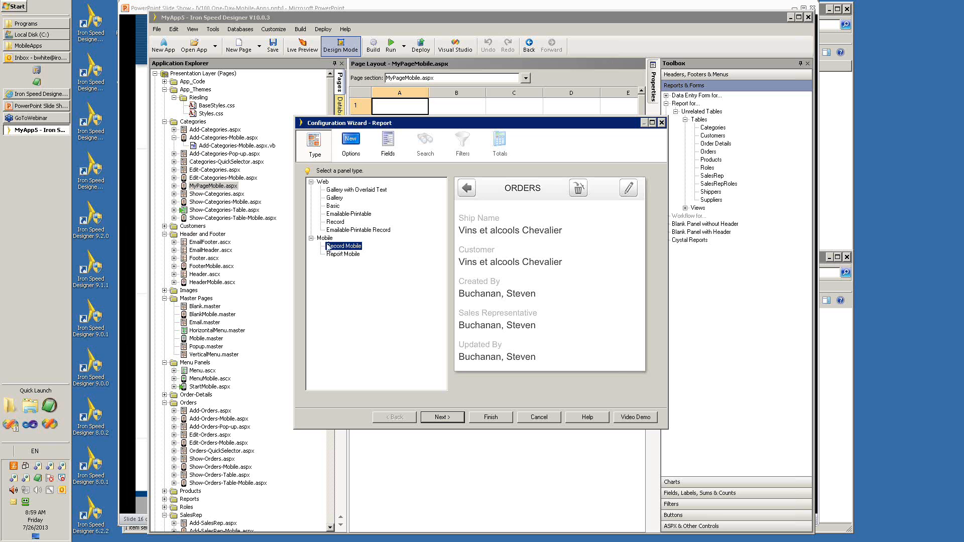
click(335, 255)
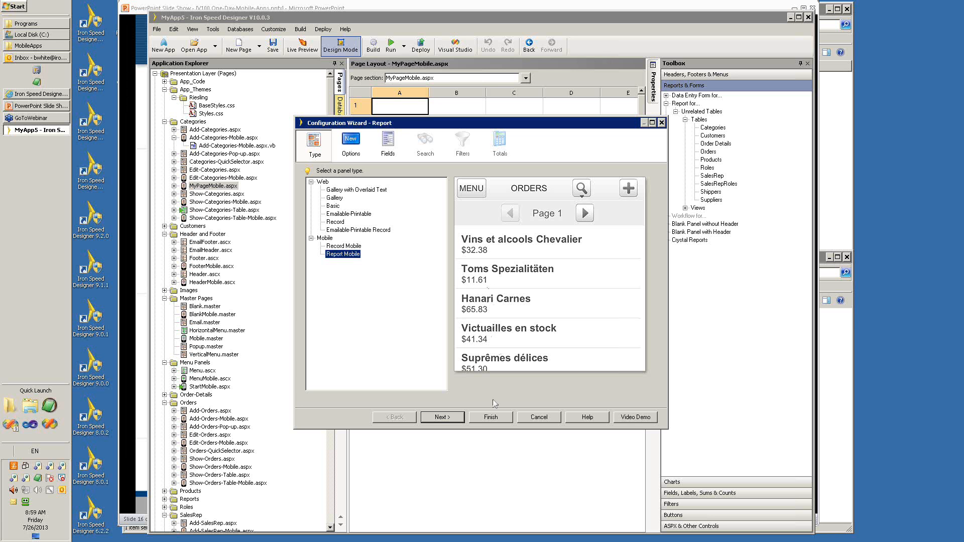
Accept the default options, fields, search, filters and totals for the Products report panel and finish the Configuration Wizard.
click(455, 419)
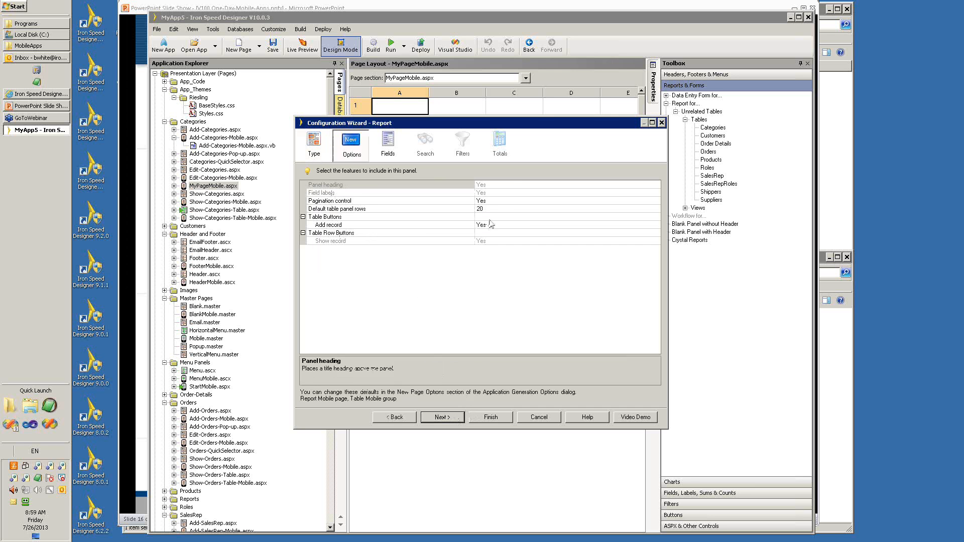
click(442, 418)
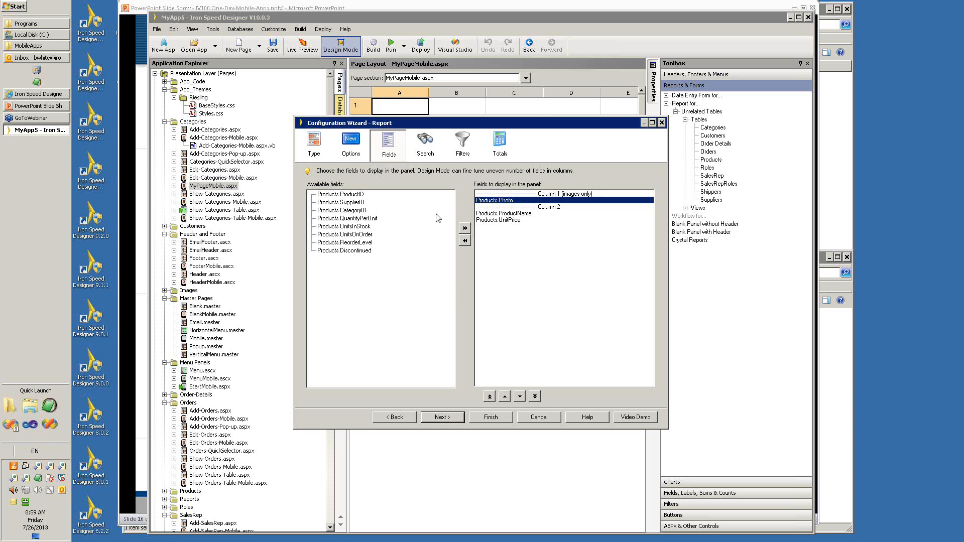
click(447, 420)
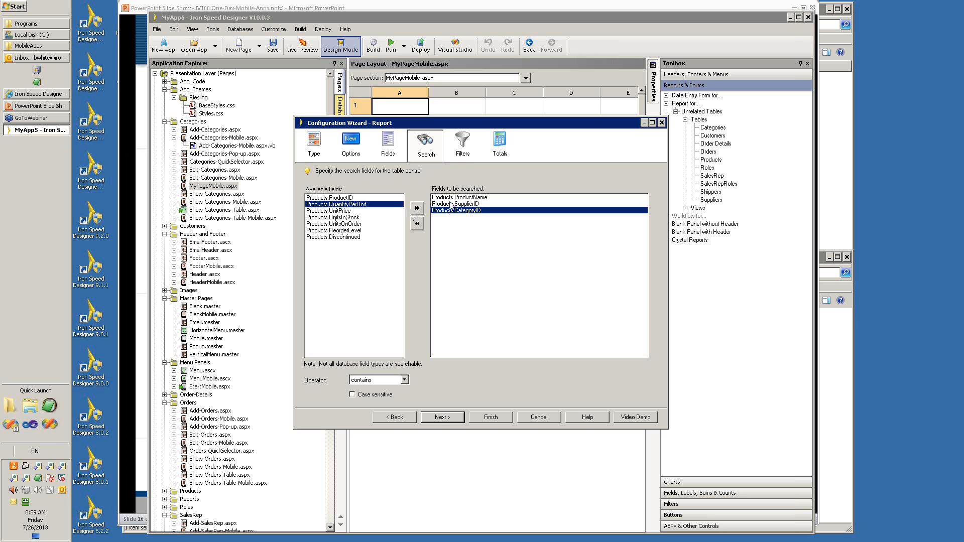
click(452, 418)
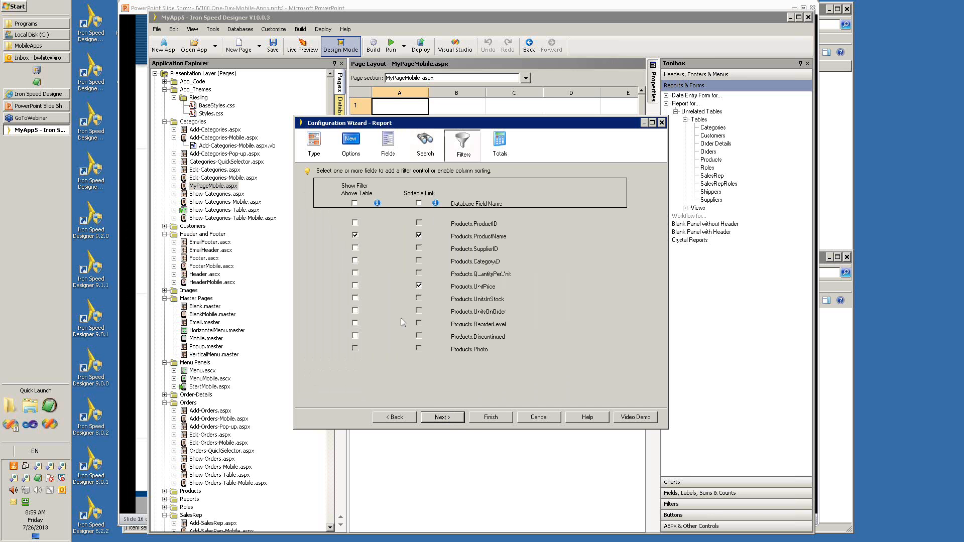
click(450, 420)
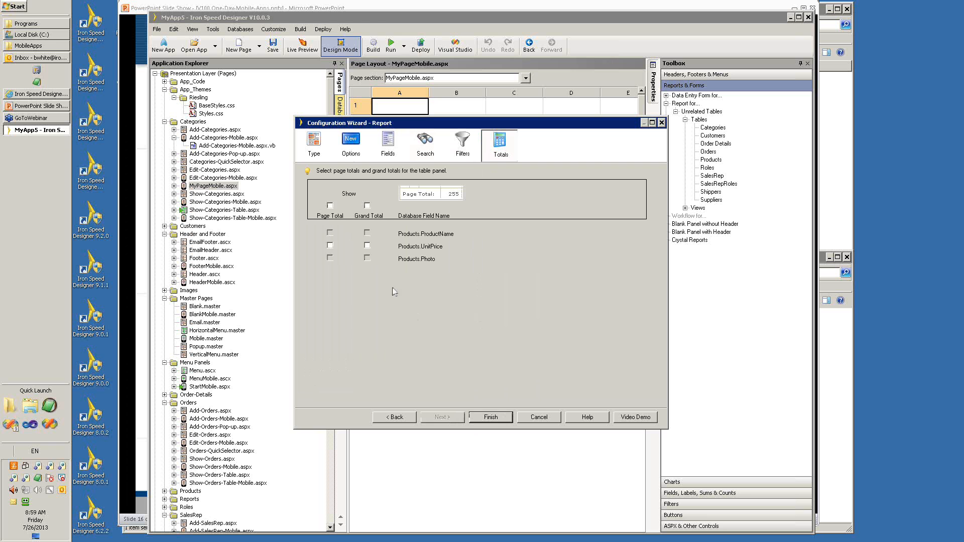
click(500, 418)
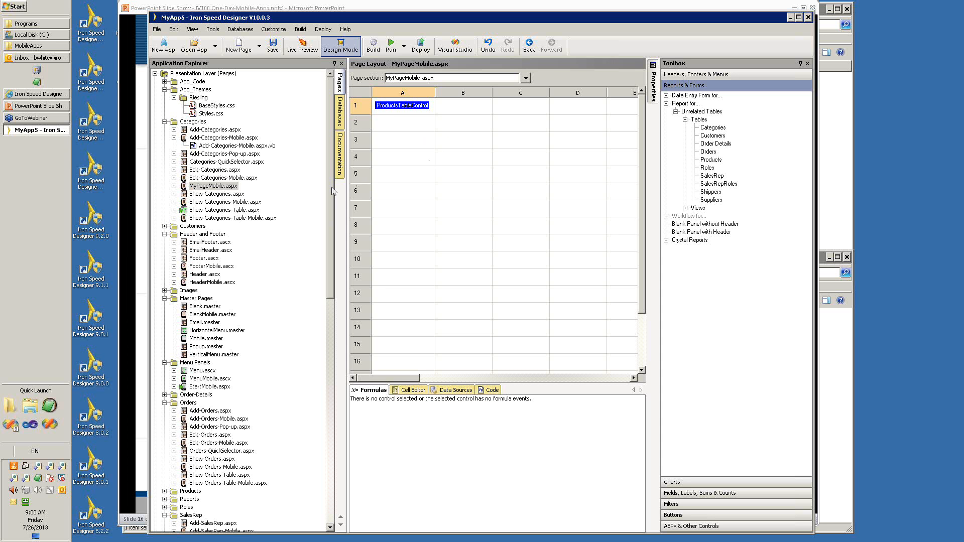
Open web.config to examine its mobile application settings, and open Default.aspx in the Shared folder.
drag(332, 191, 330, 427)
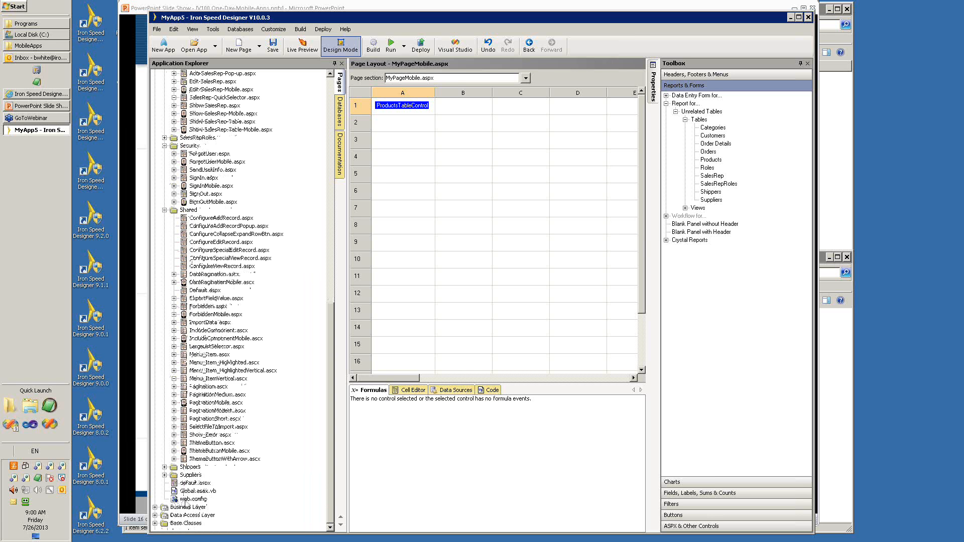
click(184, 501)
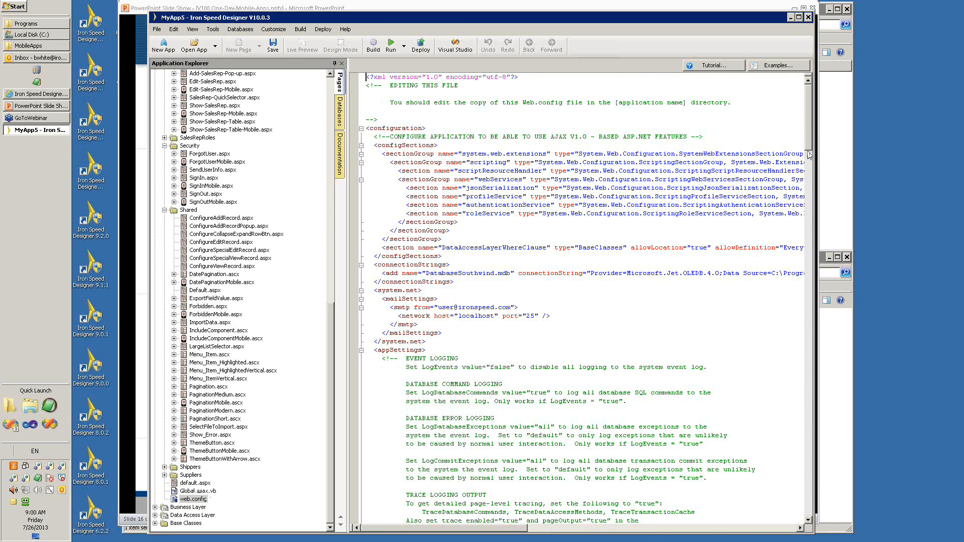
drag(809, 155, 809, 230)
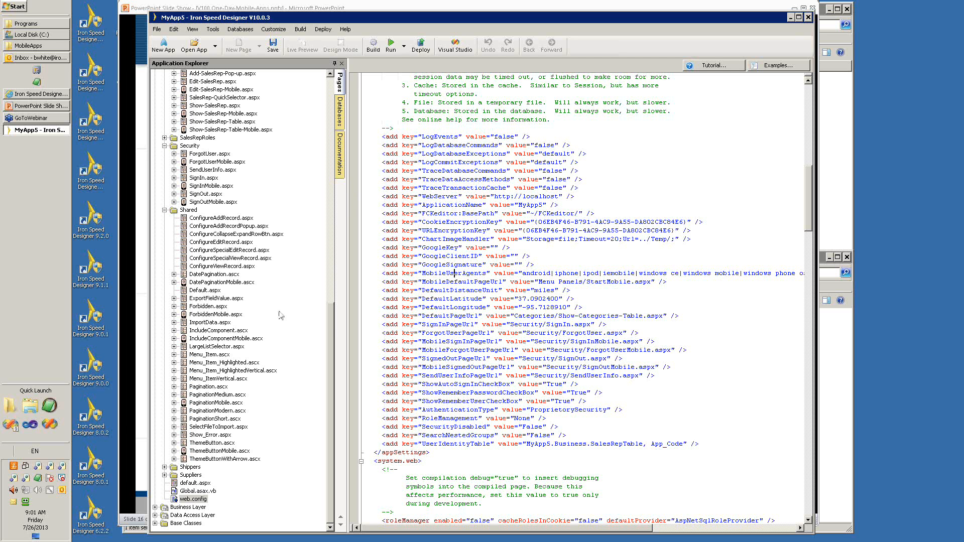
double_click(211, 291)
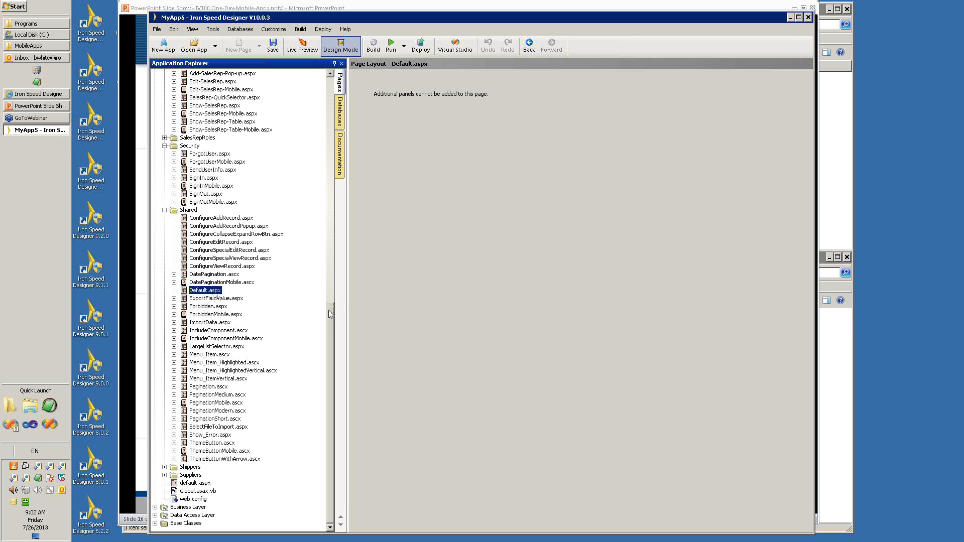
Switch to Internet Explorer, examine the license prices and ordering instructions on Iron Speed's Pricing & Ordering page, and return to Iron Speed Designer.
click(30, 95)
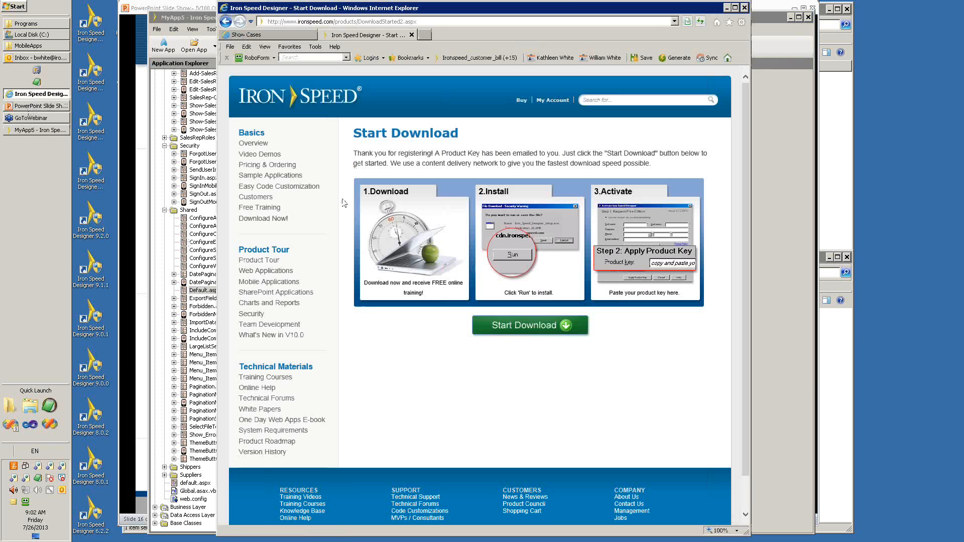
click(261, 167)
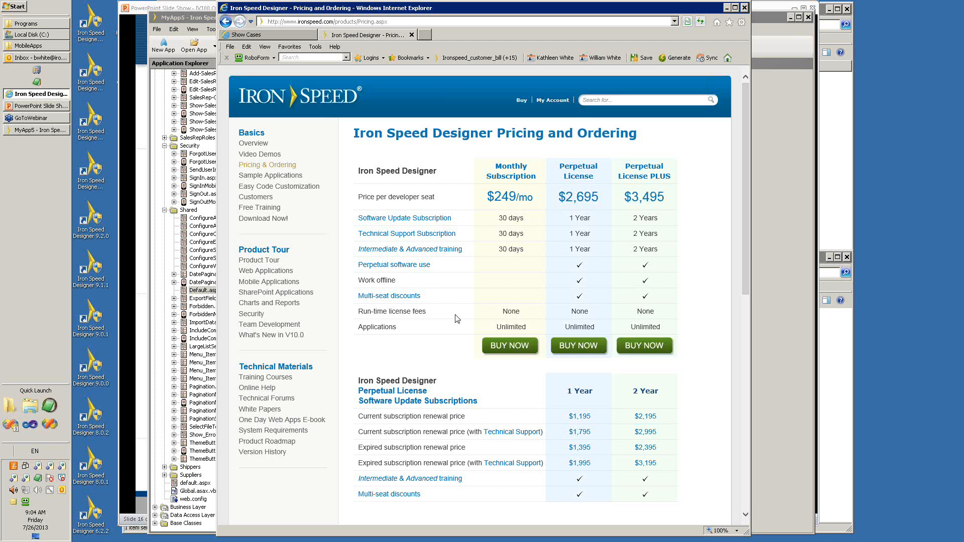
scroll(458, 318, down, 7)
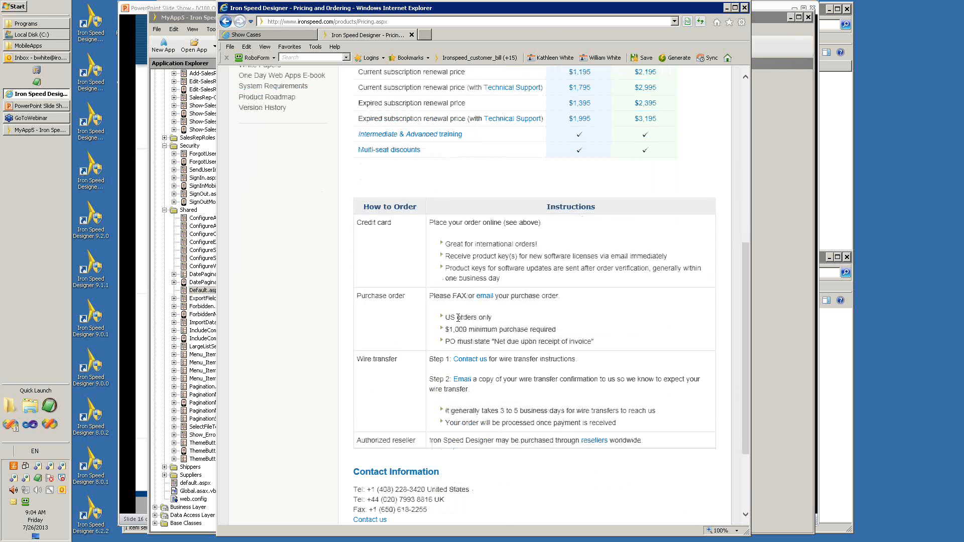
scroll(458, 318, down, 2)
scroll(458, 318, up, 3)
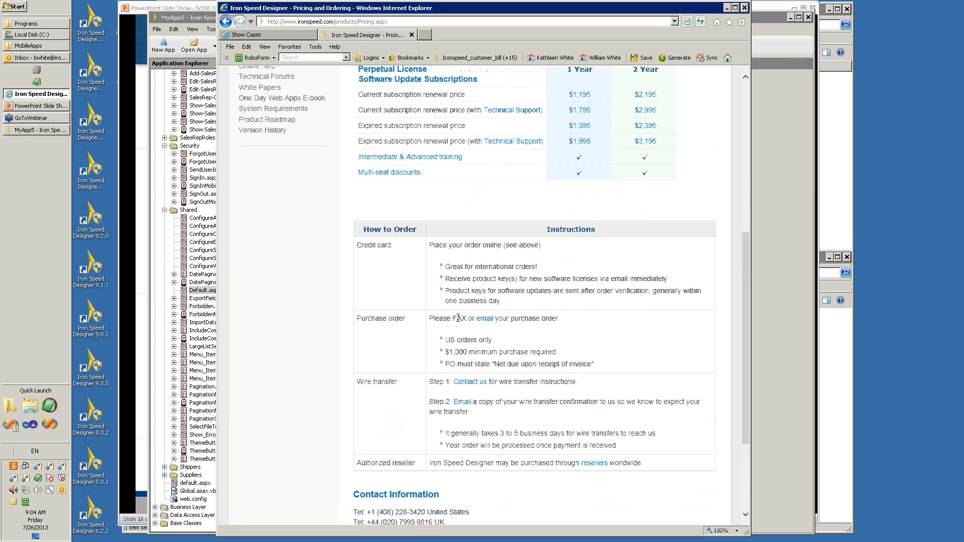
scroll(458, 318, up, 1)
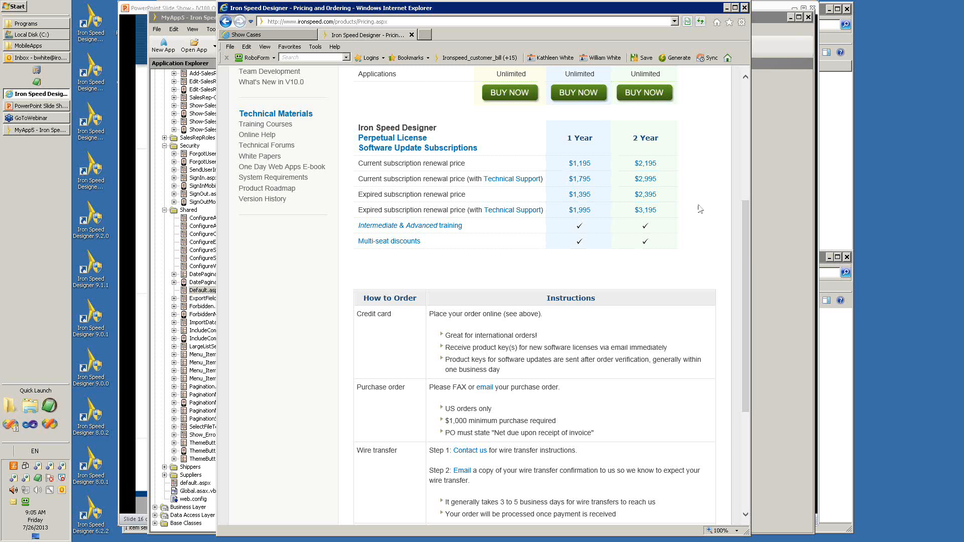
click(39, 131)
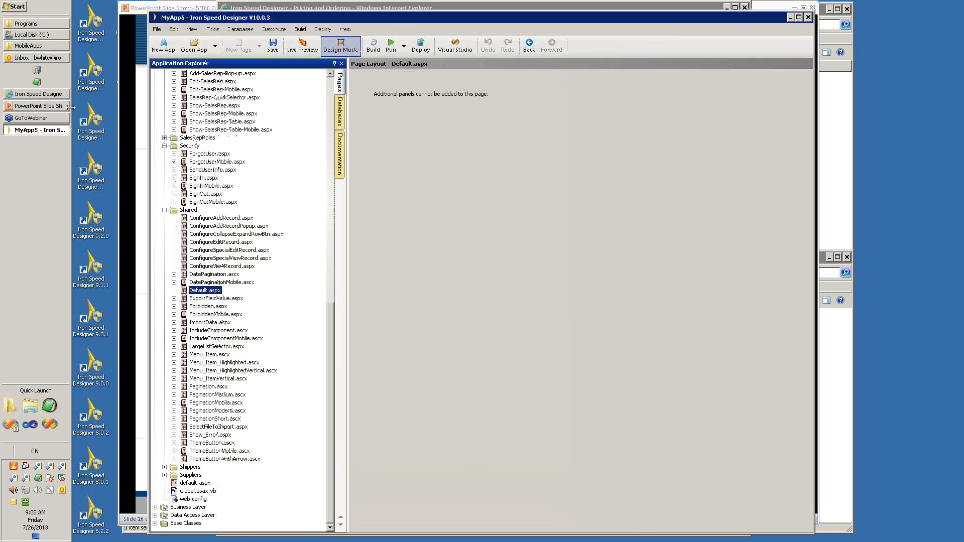
click(35, 95)
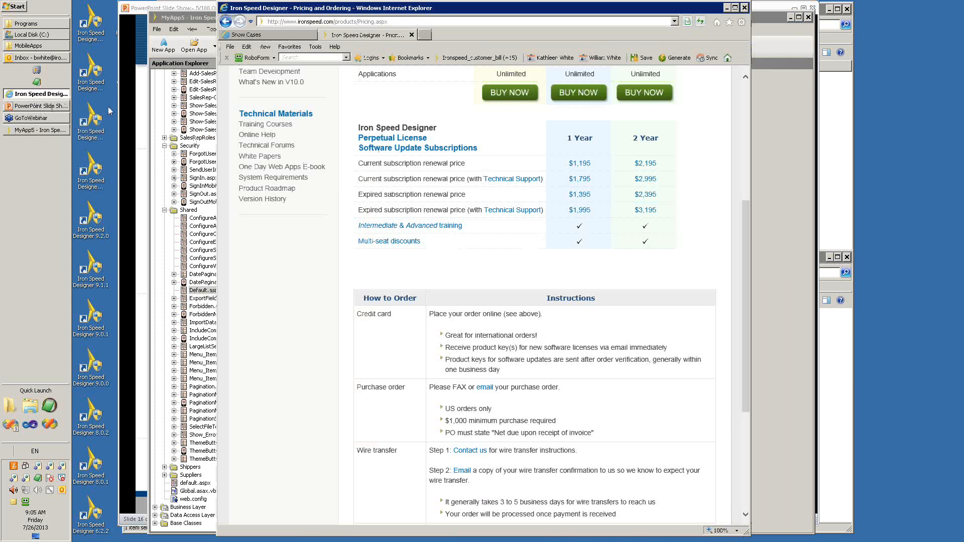
click(37, 106)
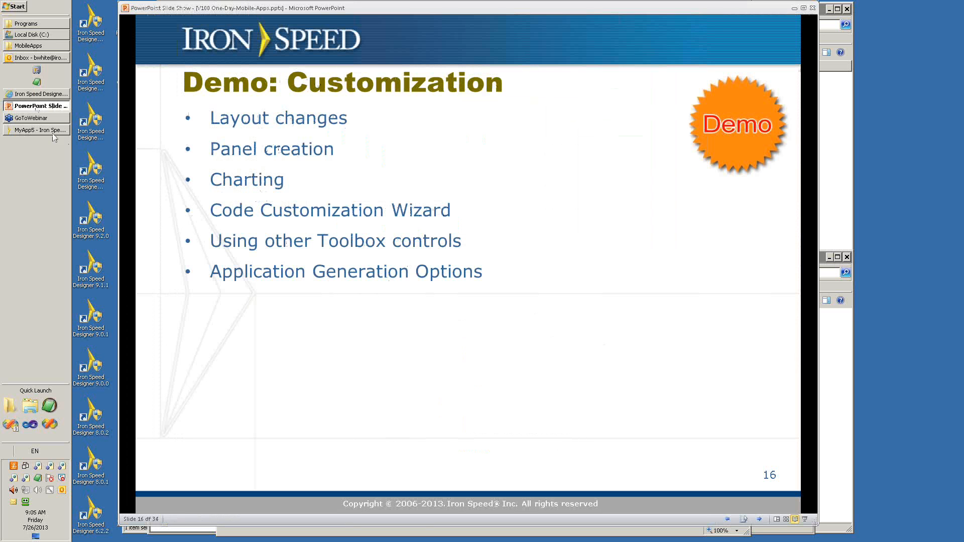
click(32, 96)
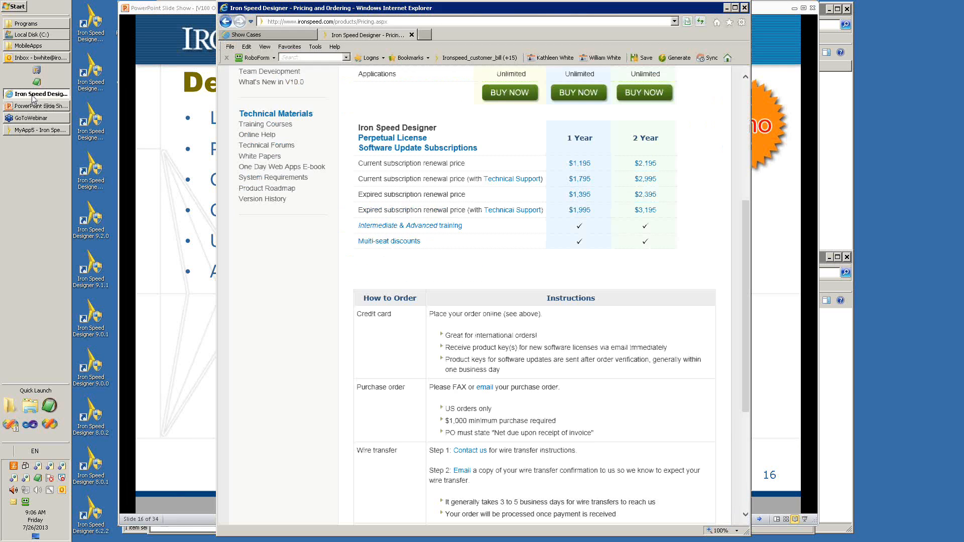
click(36, 130)
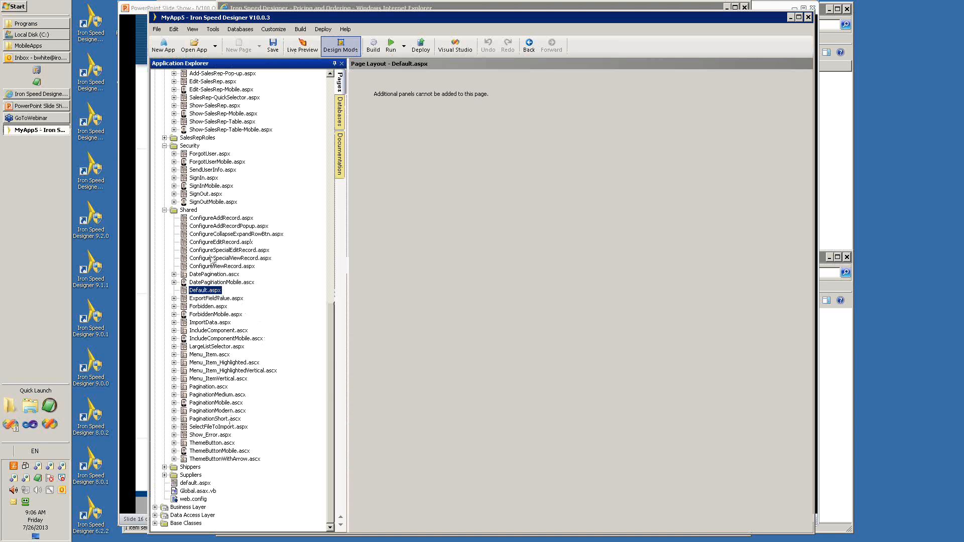
Collapse the Shared folder, open Show-SalesRep-Table-Mobile.aspx from the SalesRep folder, and delete the LastName field from cell C2.
click(165, 211)
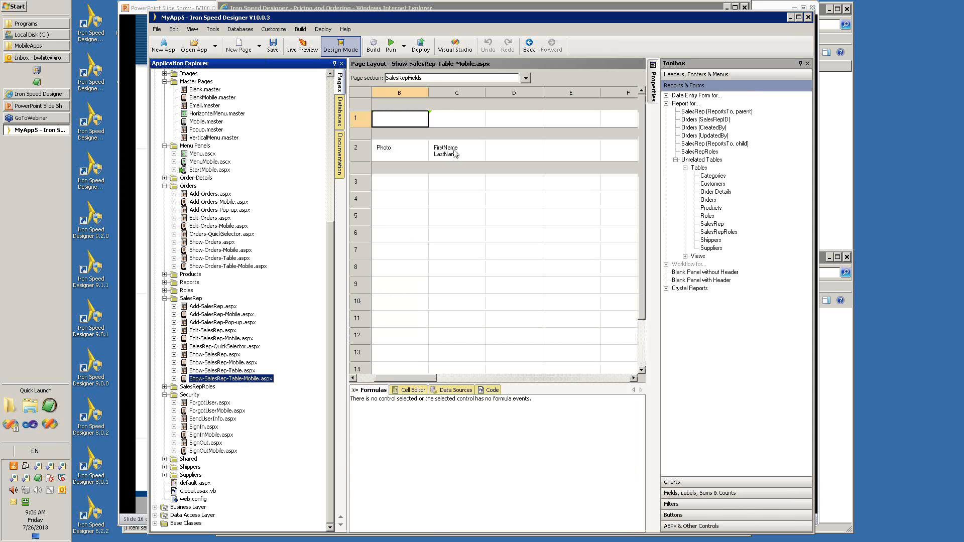
click(453, 156)
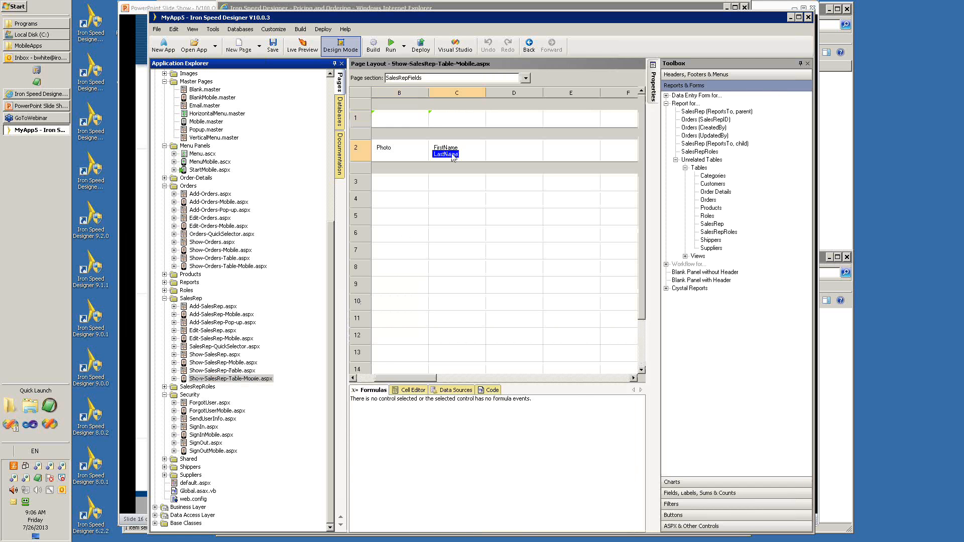
key(Delete)
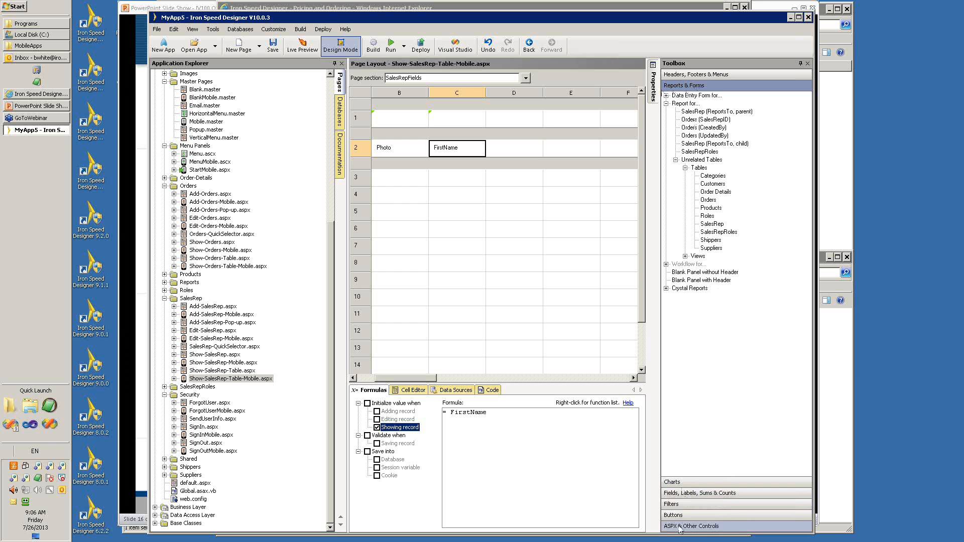
Try adding the SalesRep EmailAddress field below FirstName in cell C2, and delete it again.
click(683, 494)
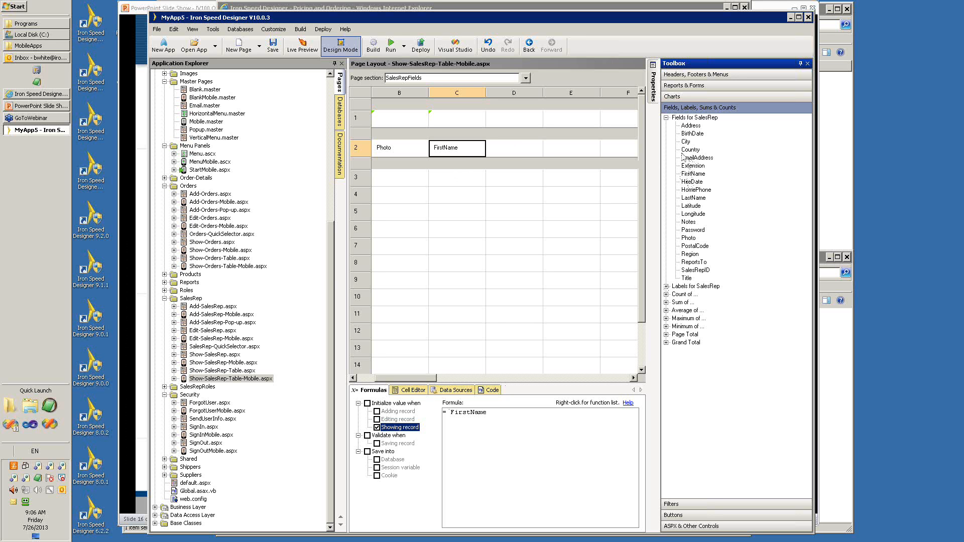
click(698, 158)
drag(698, 159, 465, 160)
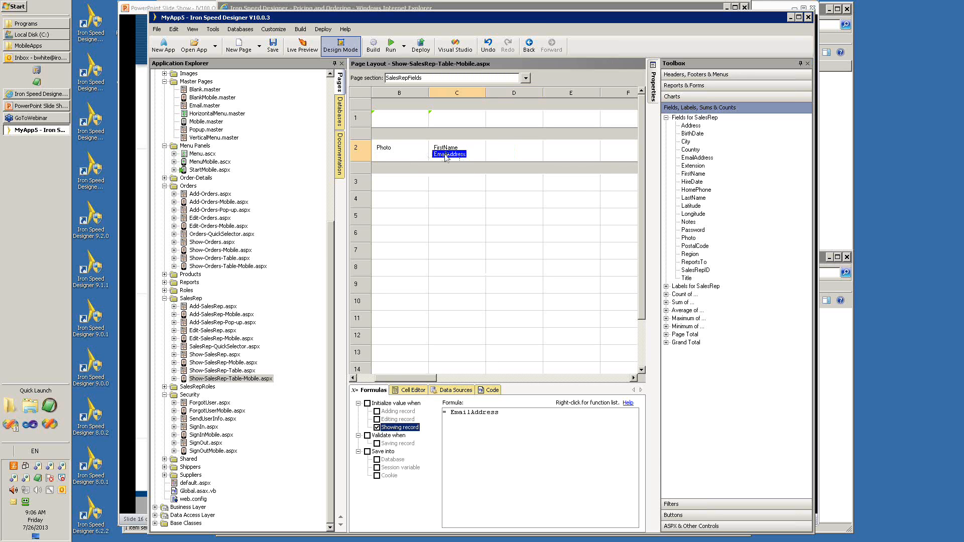
key(Delete)
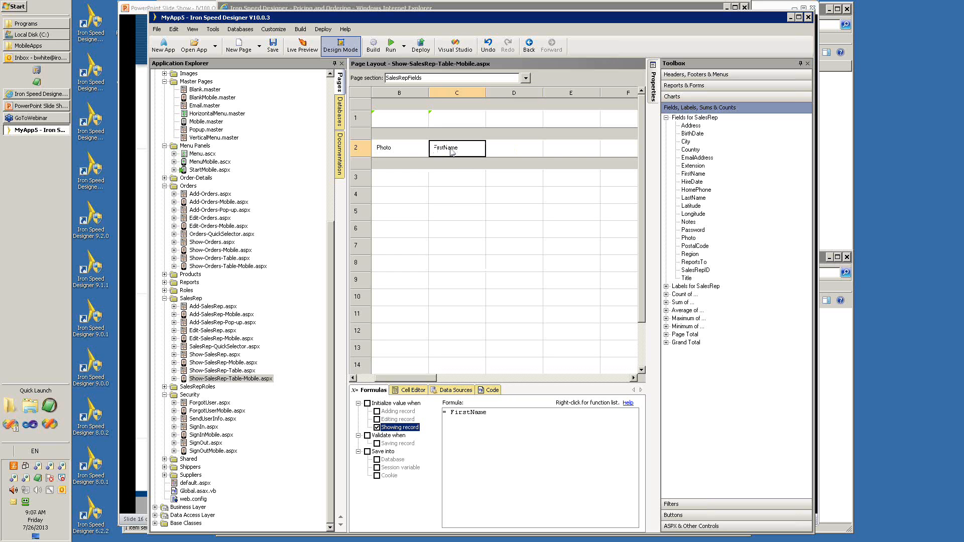
Set the font color of the FirstName cell C2 to fuchsia, and check the page in Live Preview before returning to Design Mode.
click(416, 390)
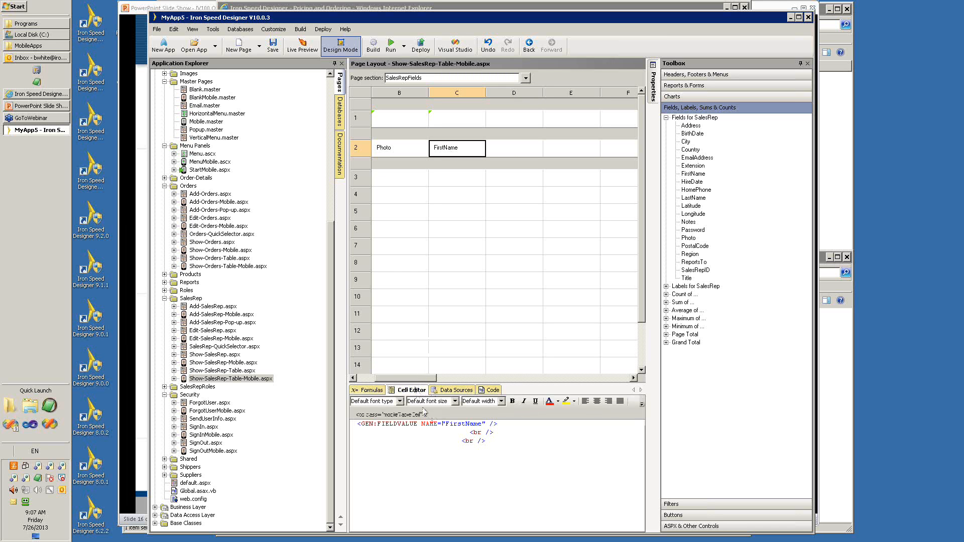
click(550, 401)
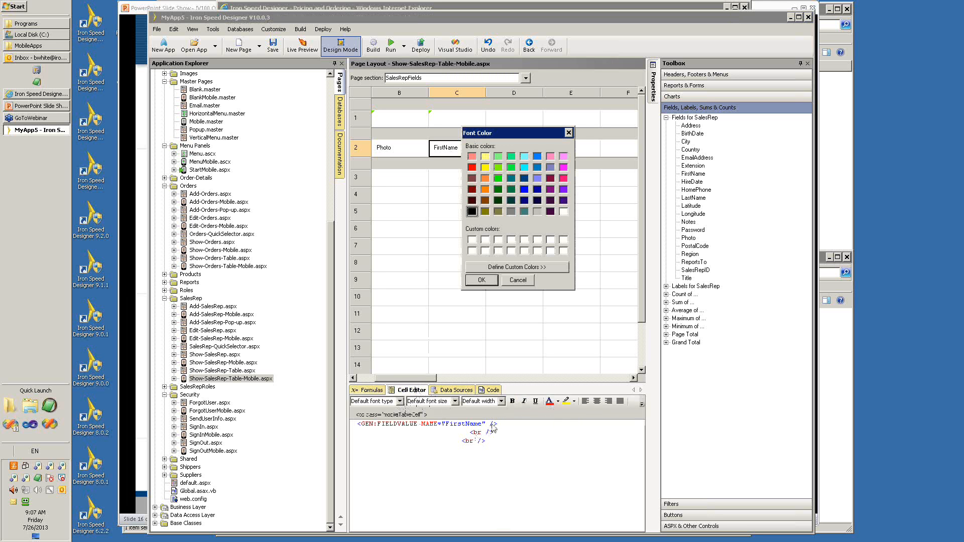
click(563, 168)
click(481, 280)
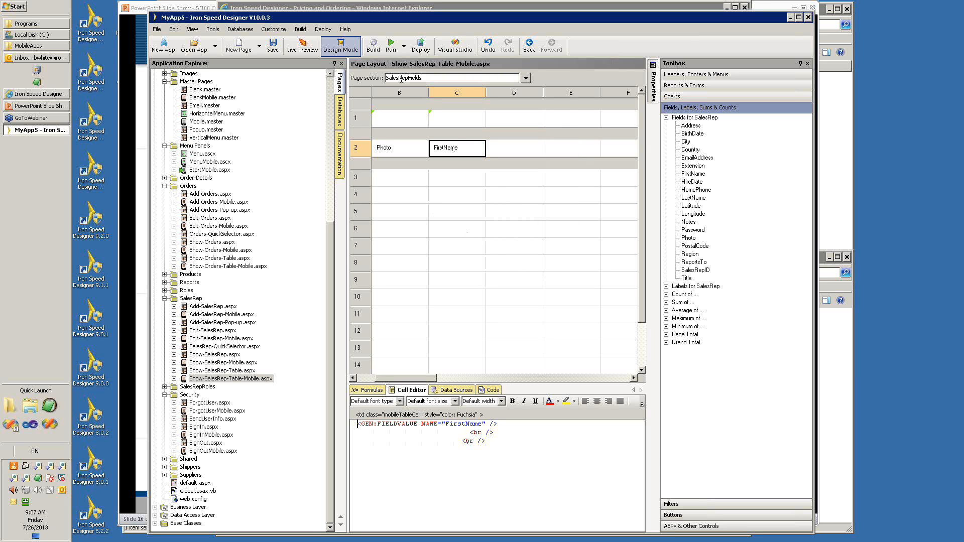
click(315, 53)
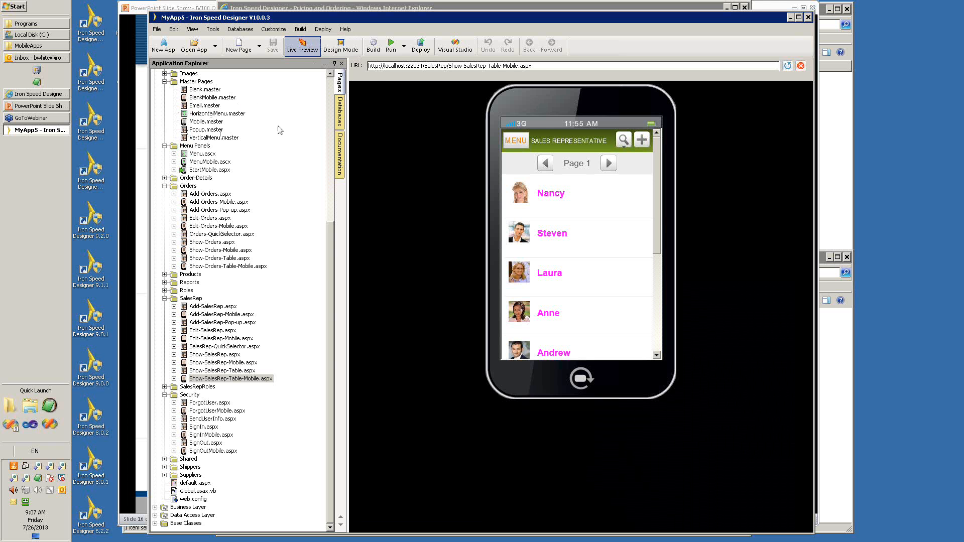
click(324, 51)
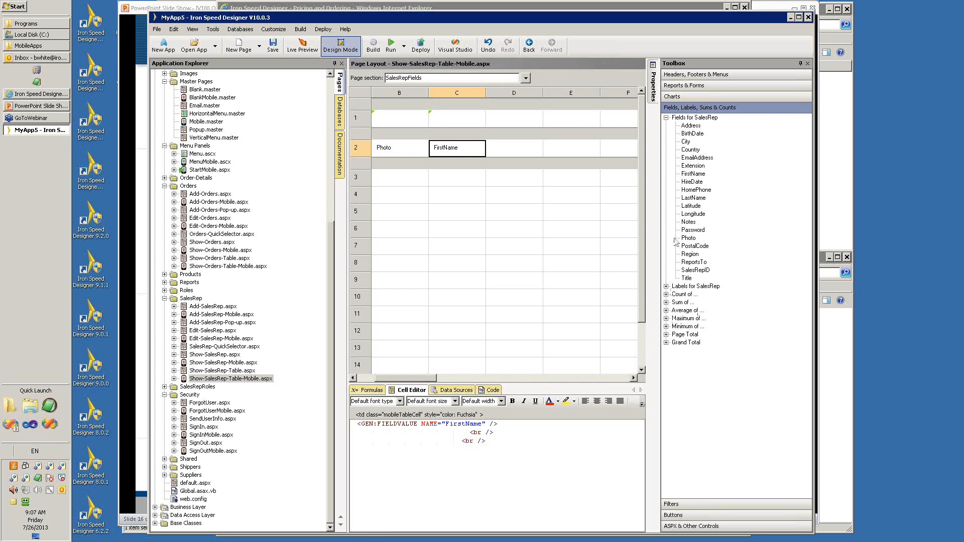
Examine the filters, buttons, Ajax, ASPX and GEN controls, and charts that the Toolbox offers for the page.
click(726, 507)
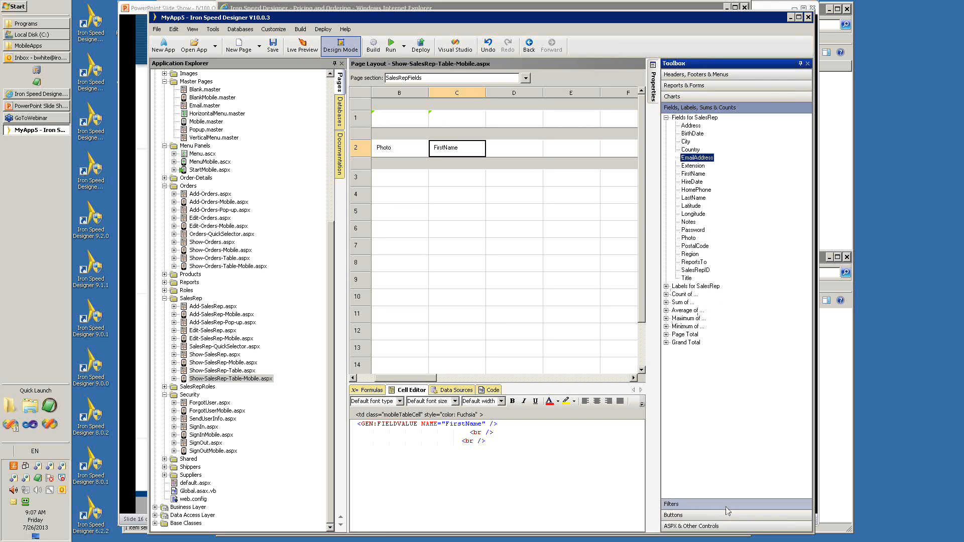
click(726, 509)
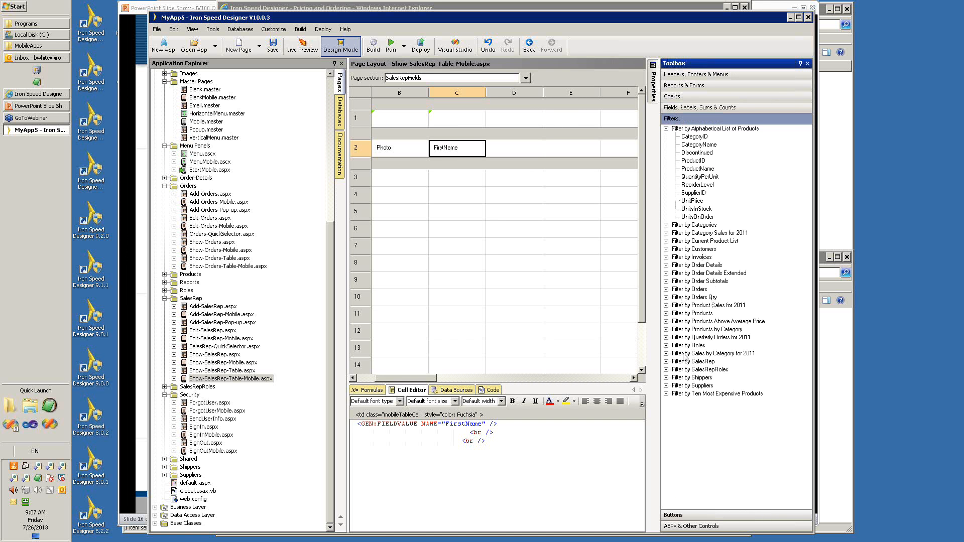
click(717, 516)
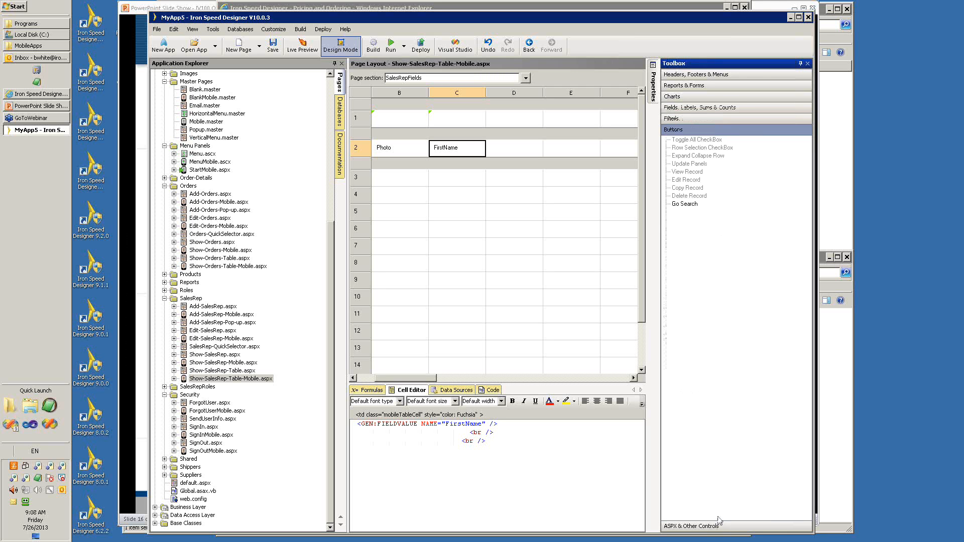
click(747, 527)
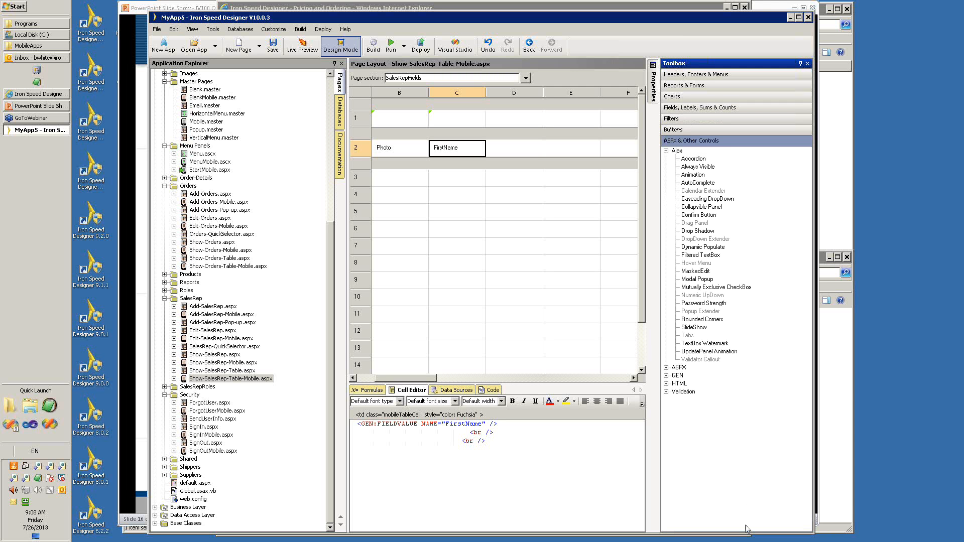
click(666, 151)
click(666, 158)
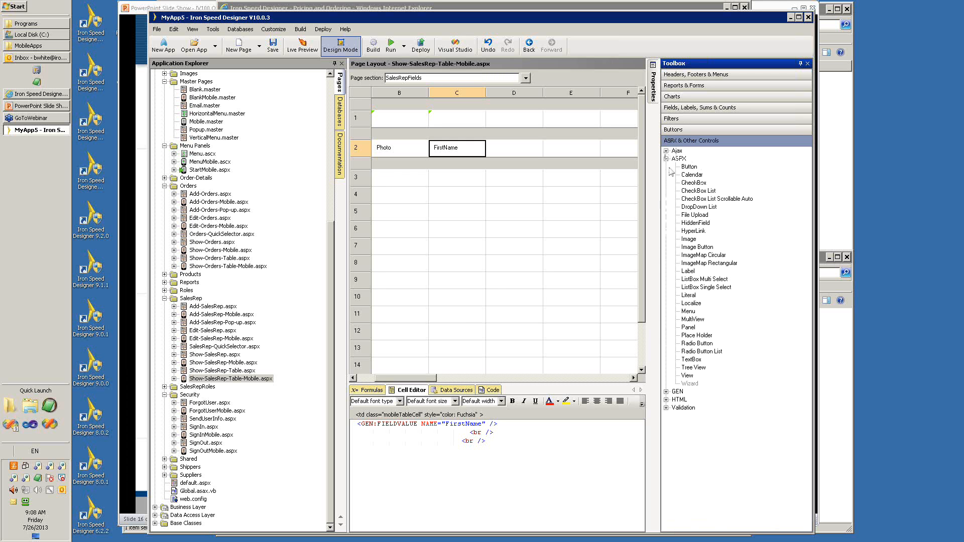
click(666, 393)
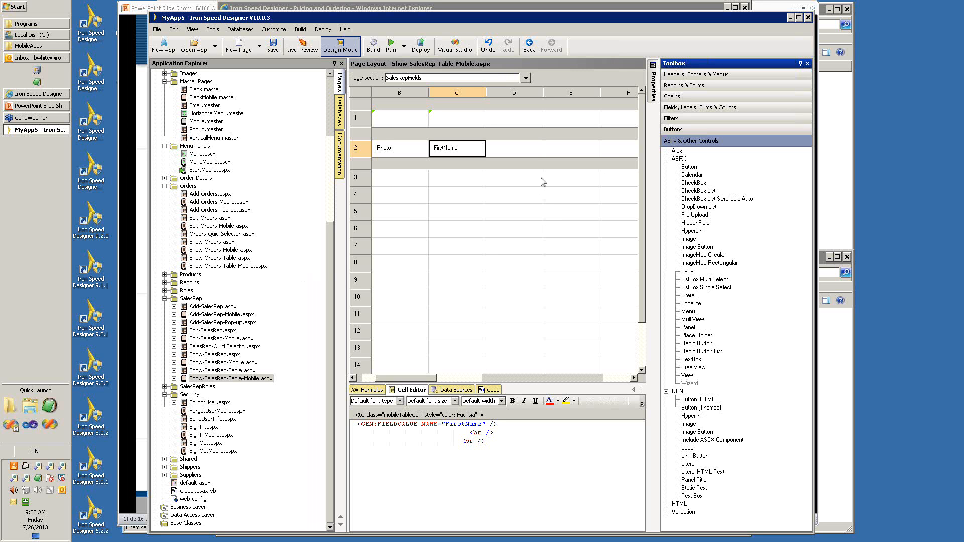
click(668, 99)
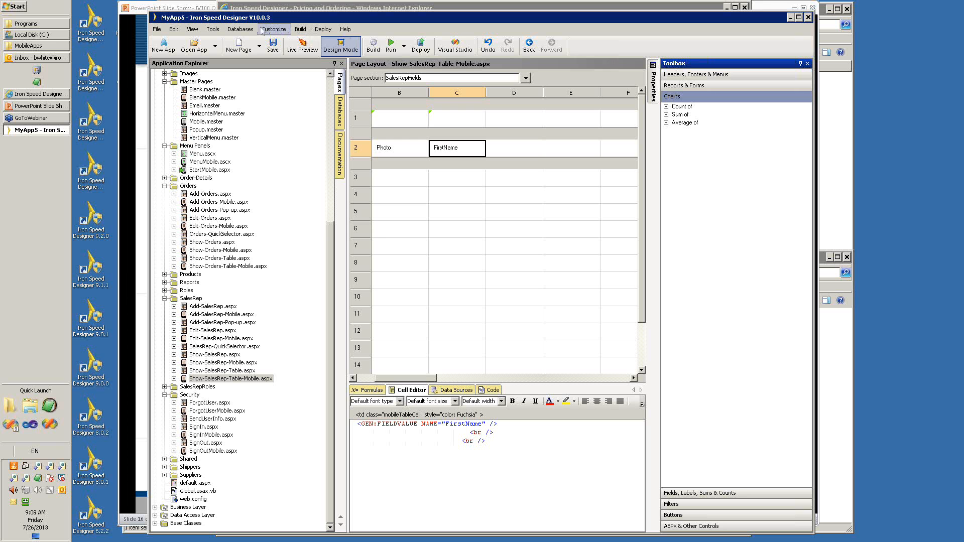
Open the Application Generation Options and examine which data entry forms and reports are created under Web Page Options.
click(213, 30)
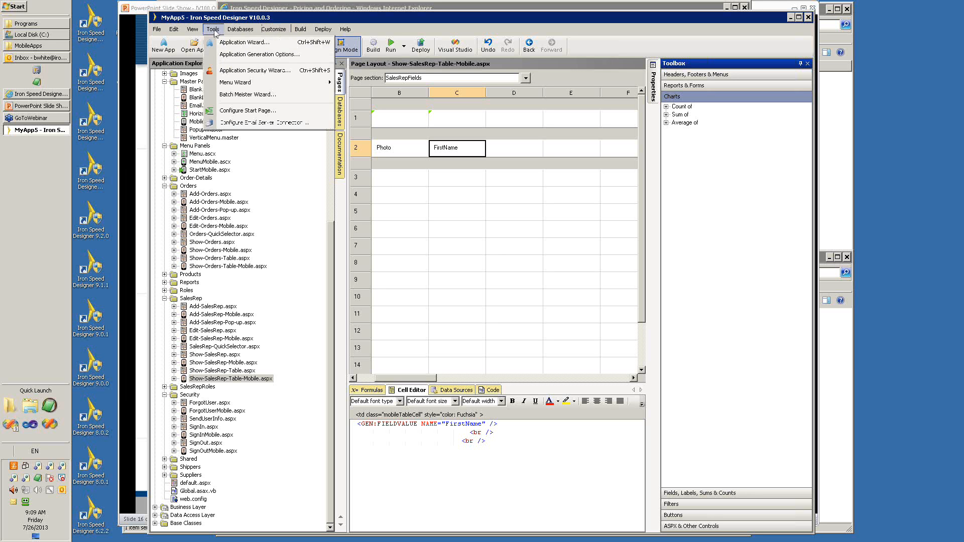
click(260, 54)
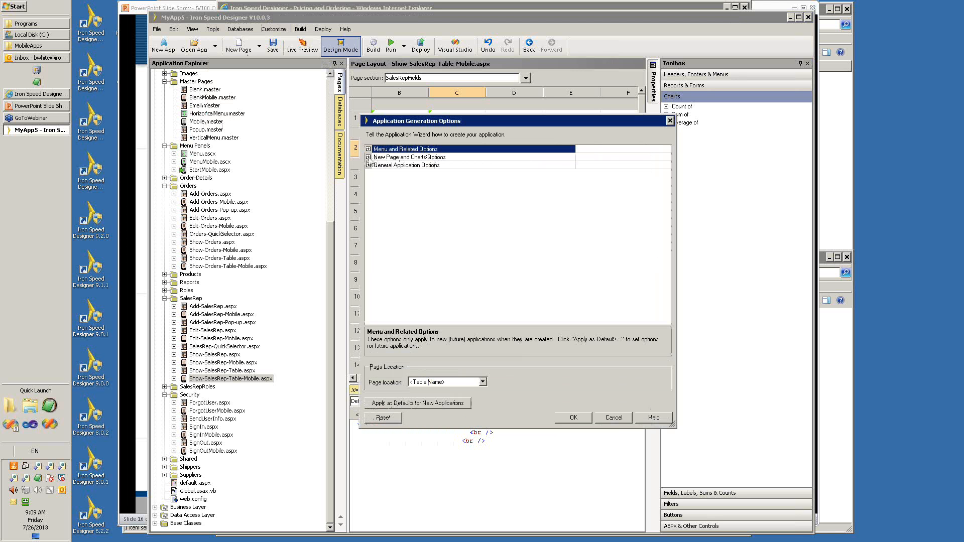
click(368, 157)
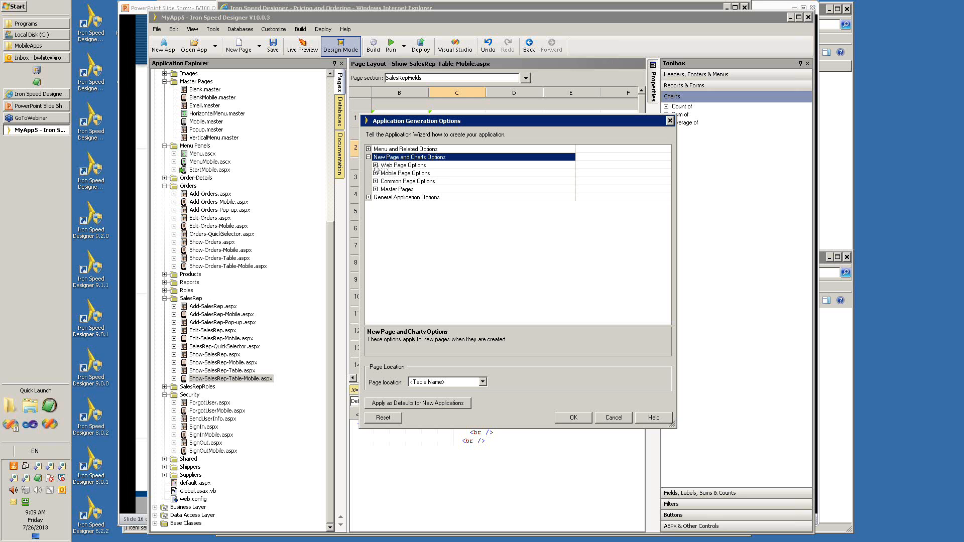
click(376, 165)
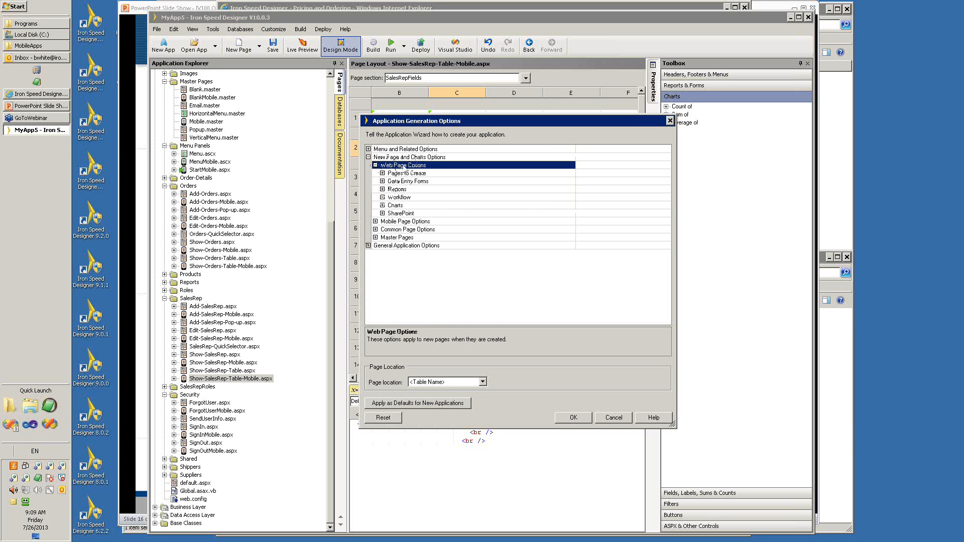
click(383, 174)
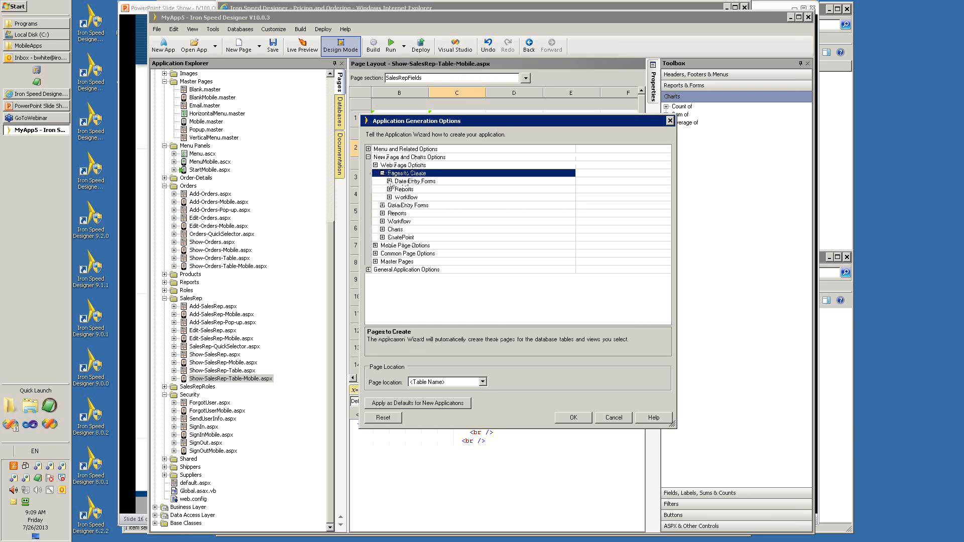
click(389, 181)
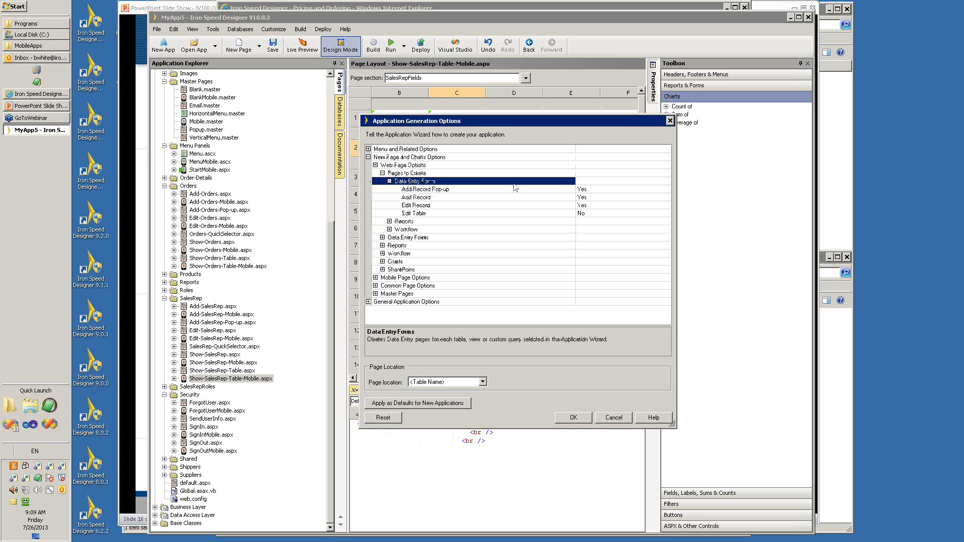
click(390, 182)
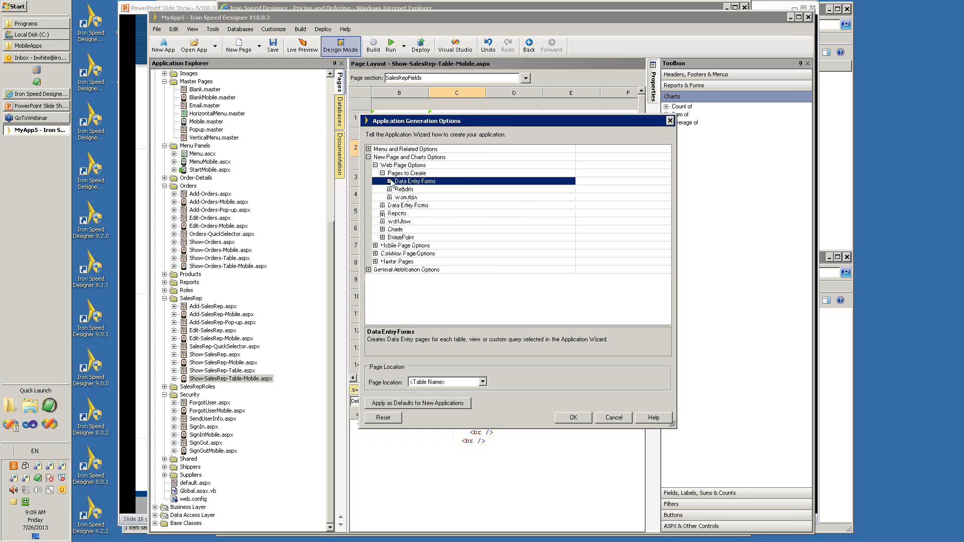
click(390, 190)
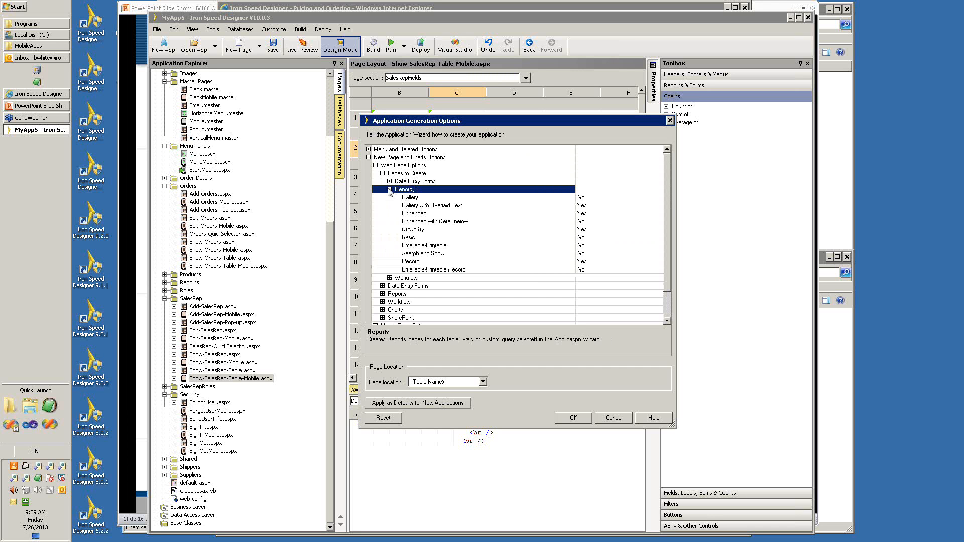
click(389, 189)
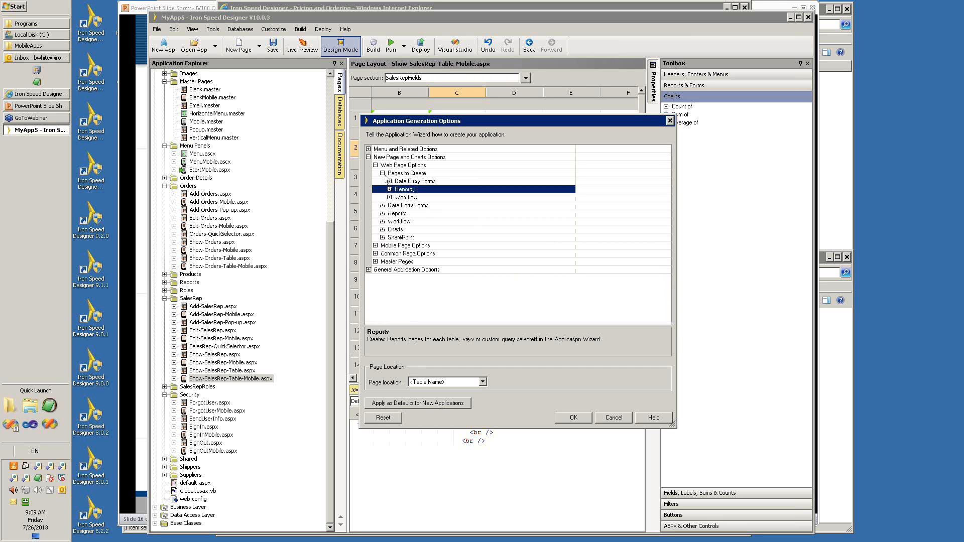
click(382, 174)
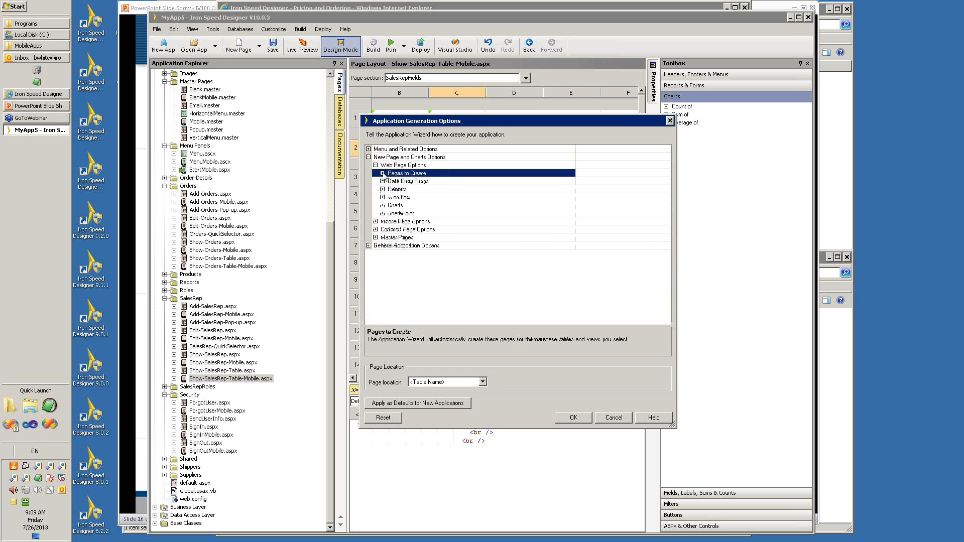
Try setting Add Record Mobile to Yes in the mobile pages to create, switch it back, and cancel the Application Generation Options.
click(375, 221)
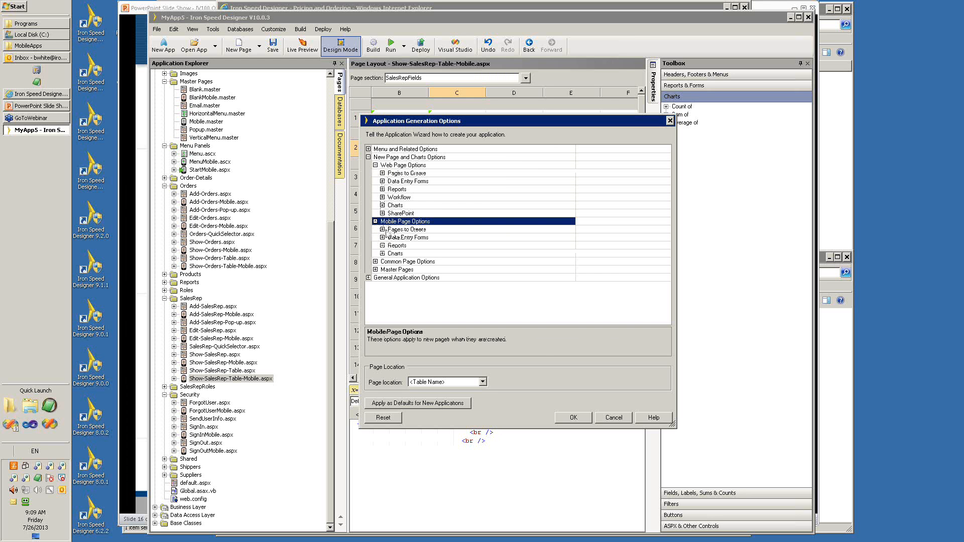
click(382, 230)
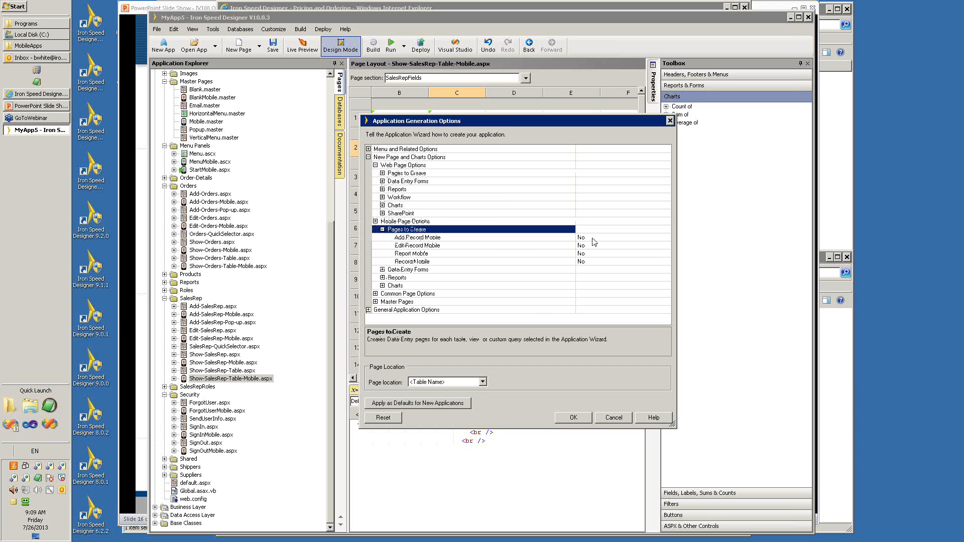
double_click(592, 238)
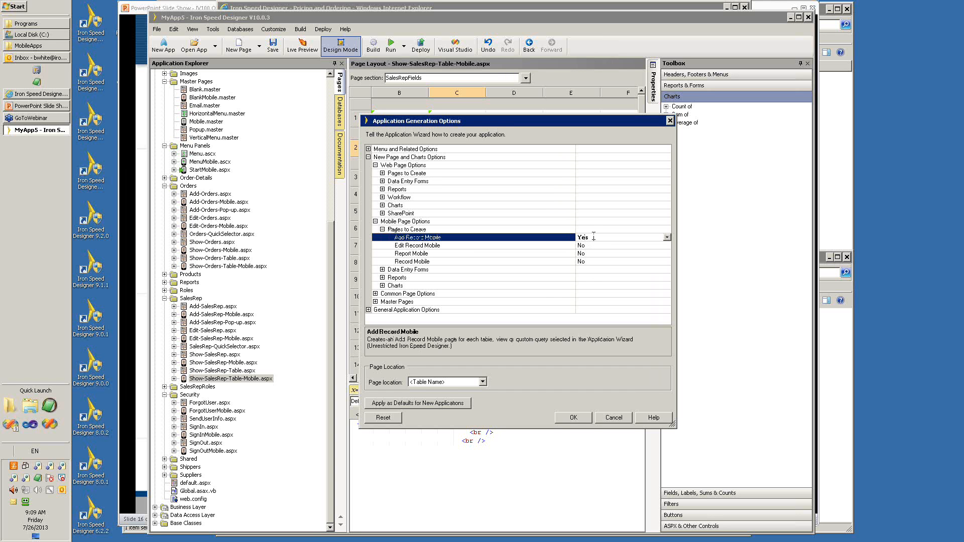
double_click(593, 237)
click(616, 419)
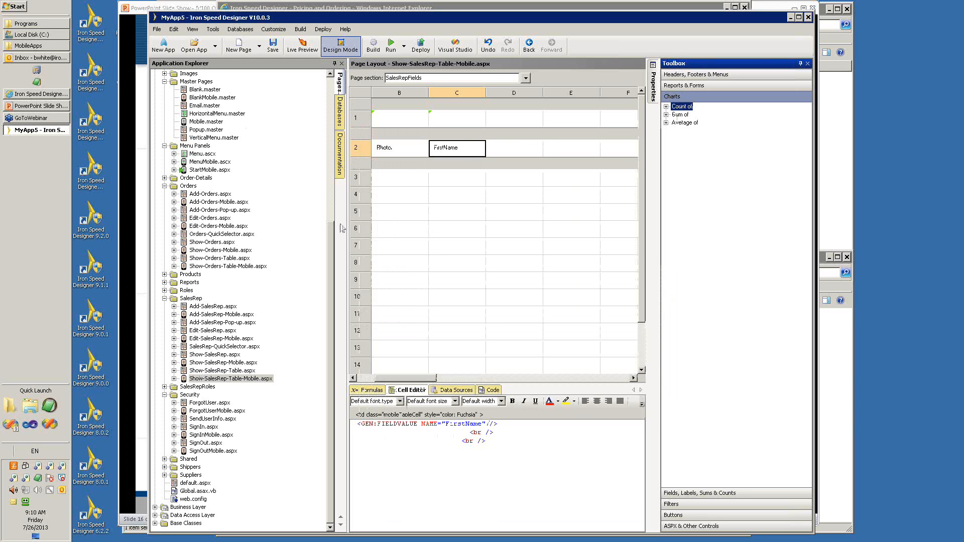
Expand the App_Code folder under the Presentation Layer to examine its subfolders.
drag(330, 240, 330, 203)
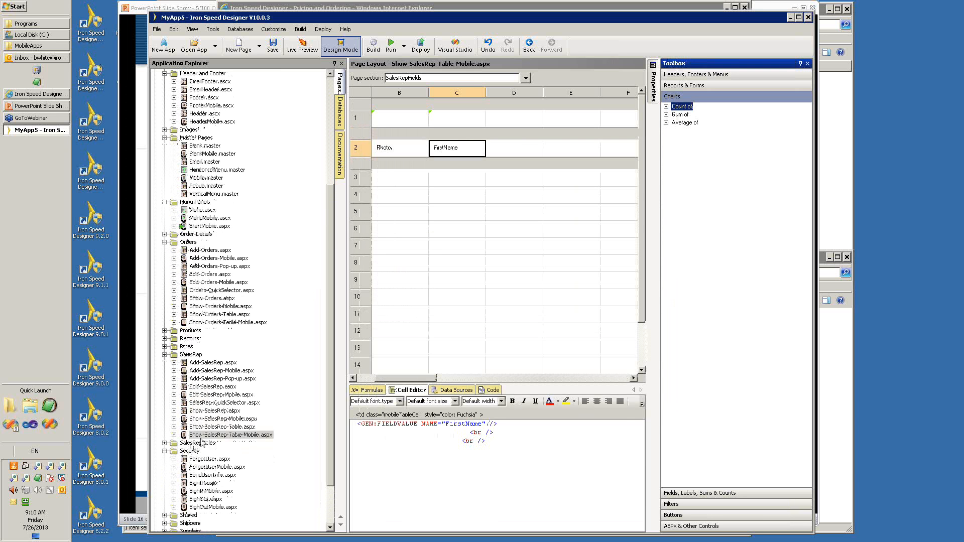
drag(330, 206, 318, 103)
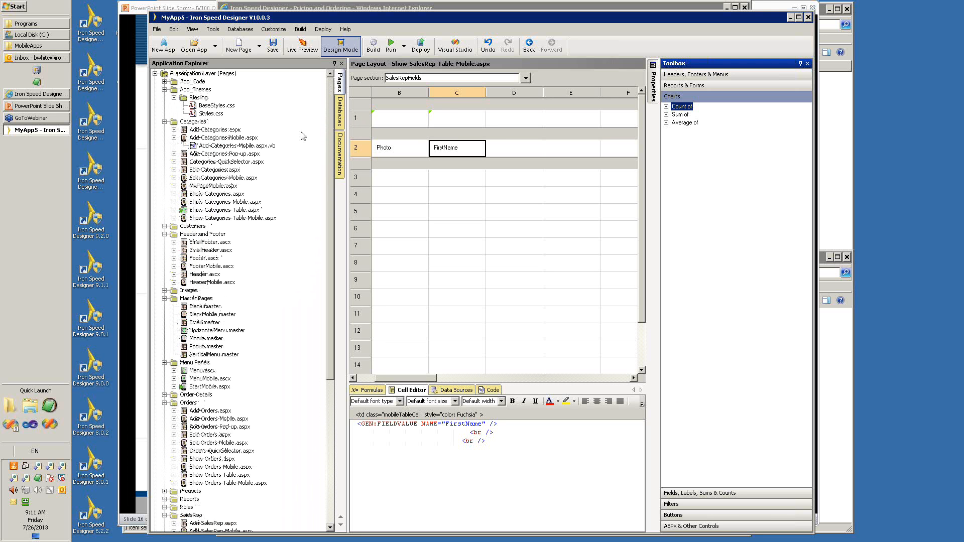
click(164, 83)
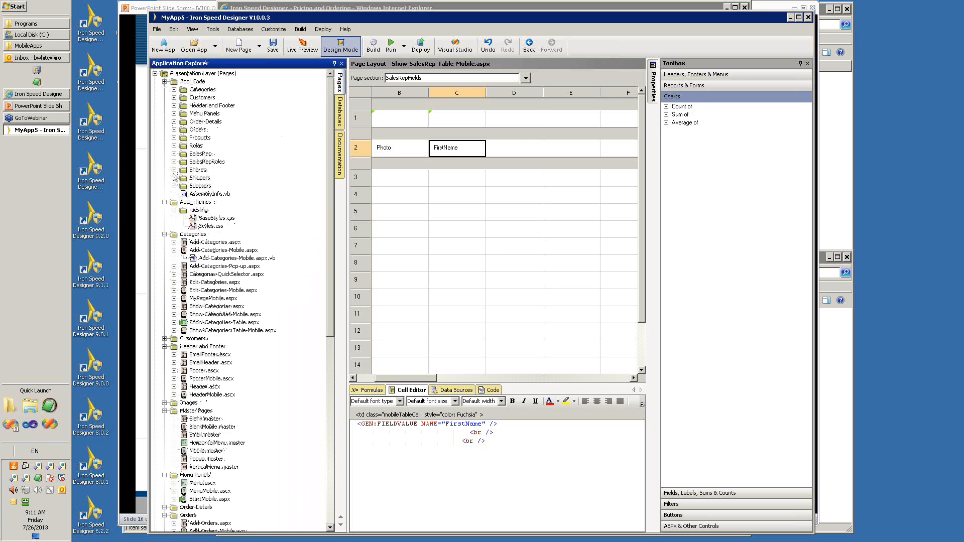
Open Show-SalesRep-Table-Mobile.Controls.vb from the SalesRep folder under App_Code and collapse its Section 1 and Section 2 code regions.
click(174, 154)
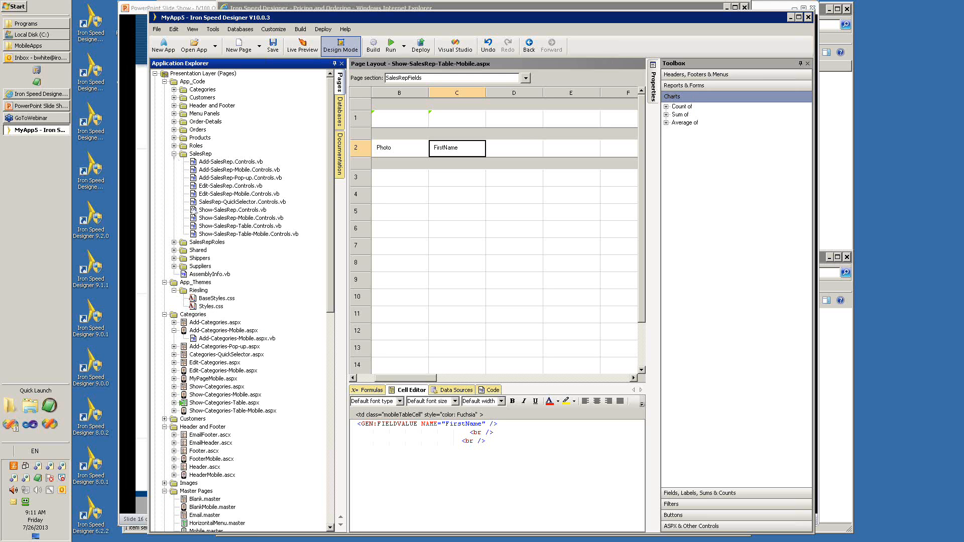
double_click(239, 234)
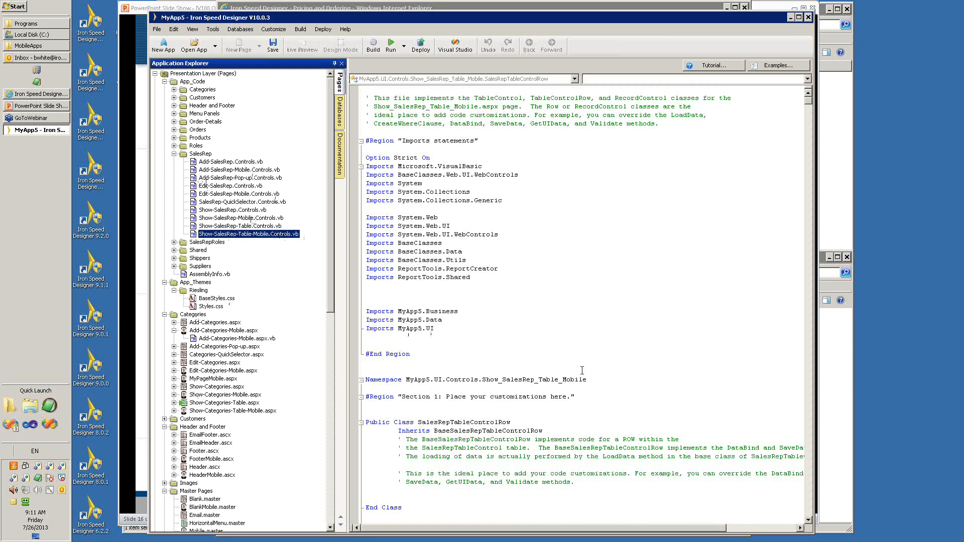
click(585, 404)
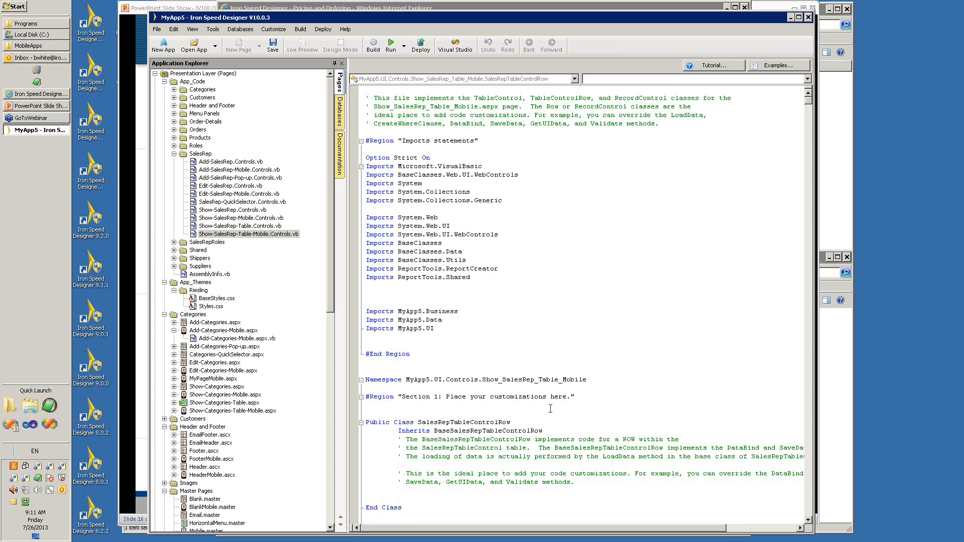
click(361, 398)
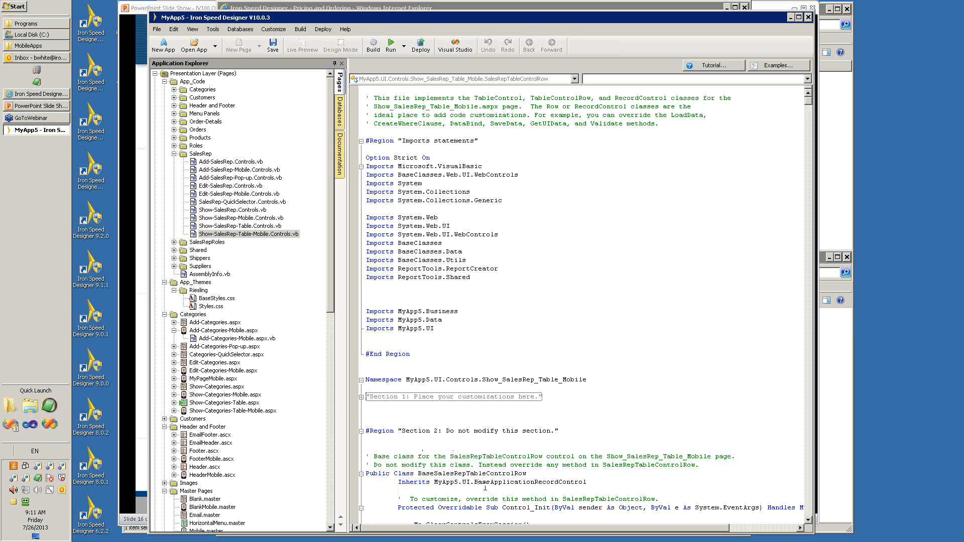
click(361, 431)
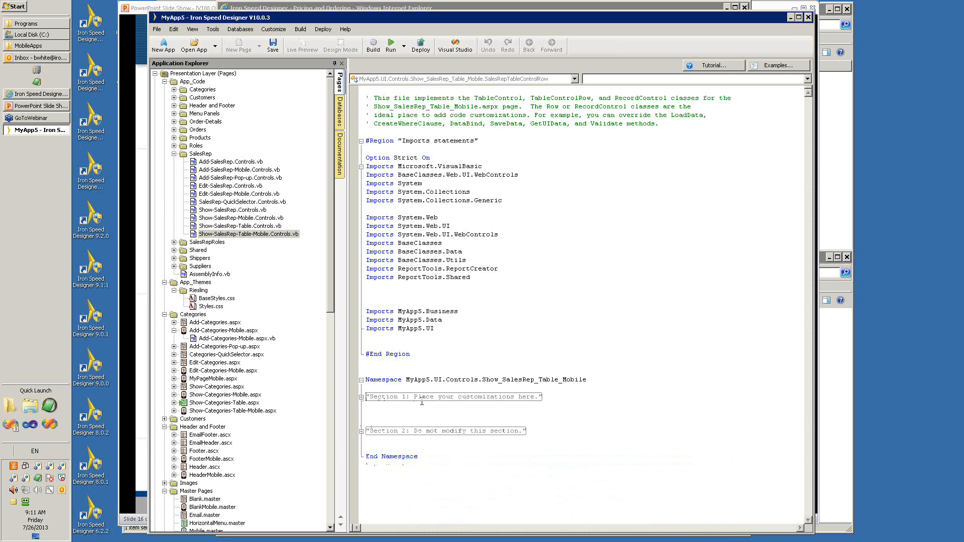
mouse_move(422, 397)
Collapse the App_Code folder and expand the Business Layer and Data Access Layer to examine the files in their Categories folders.
click(174, 155)
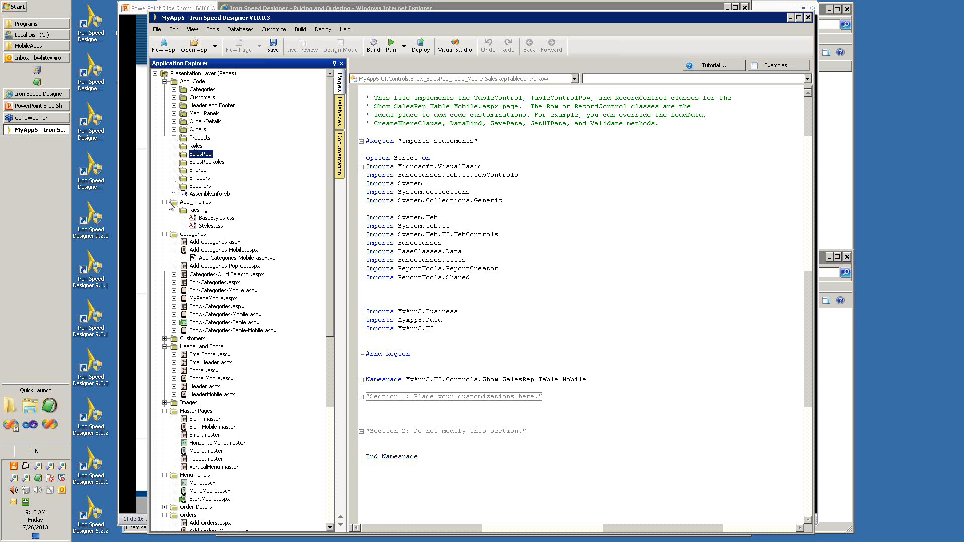
click(165, 81)
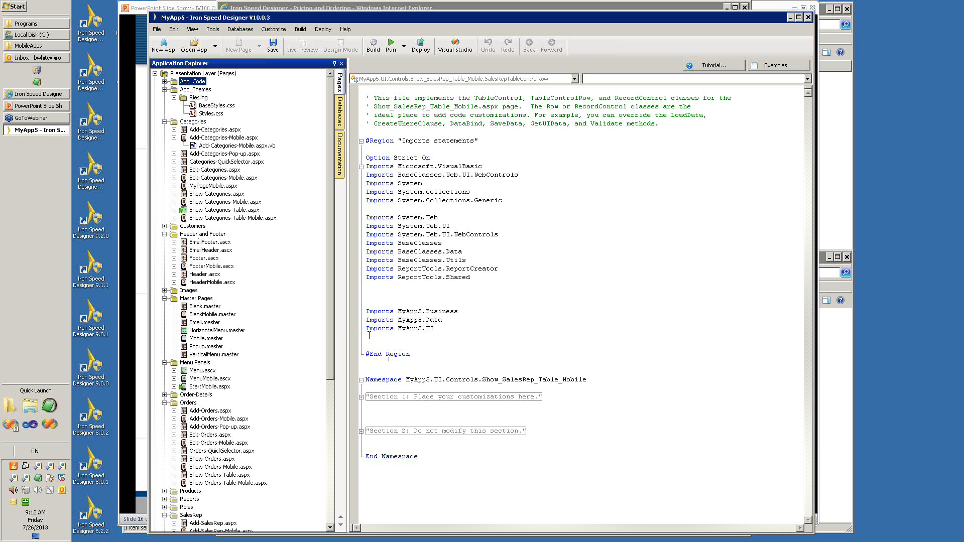
drag(333, 340, 335, 490)
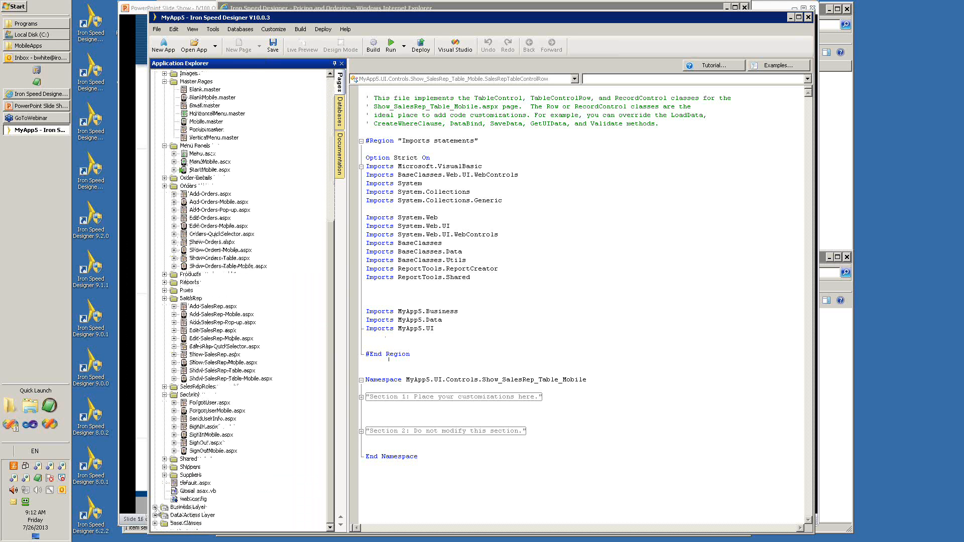
click(155, 508)
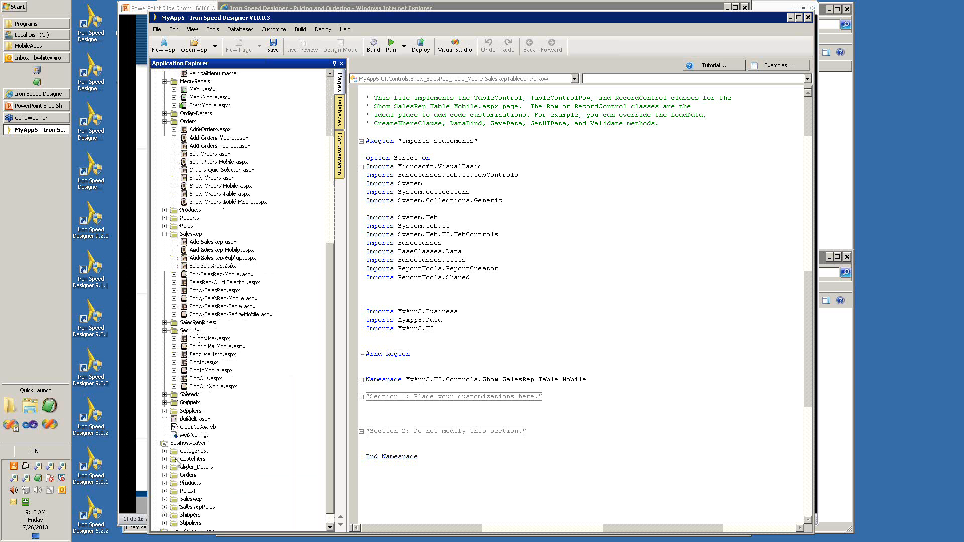
scroll(329, 405, down, 1)
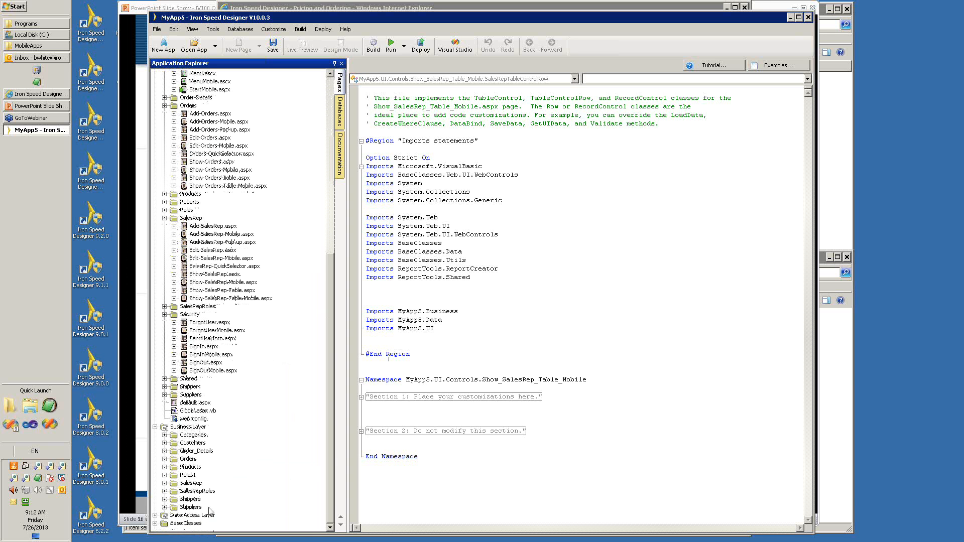
click(156, 516)
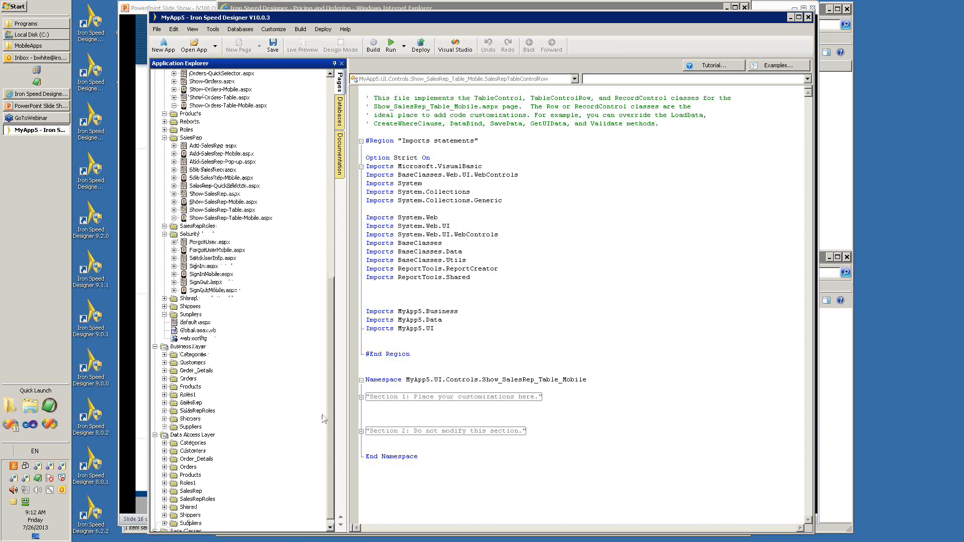
click(164, 443)
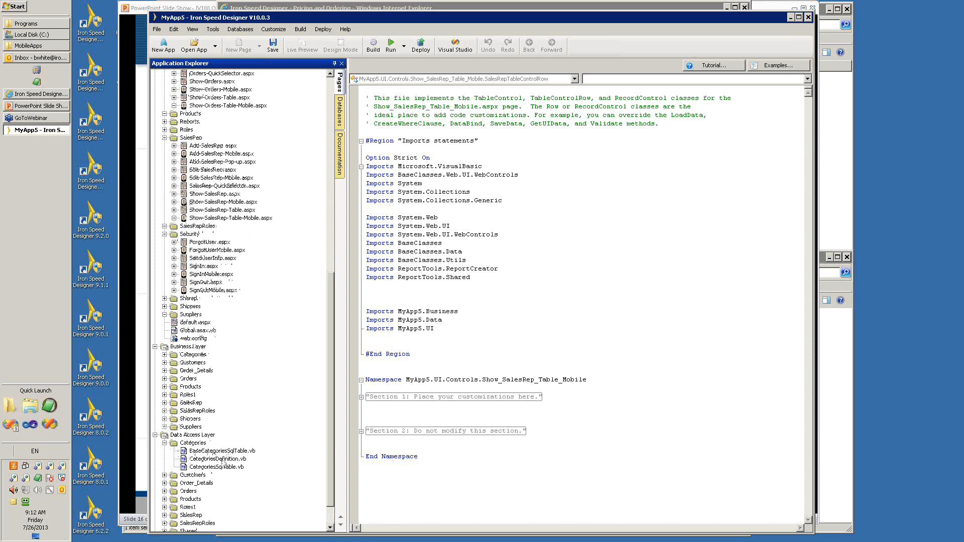
click(164, 354)
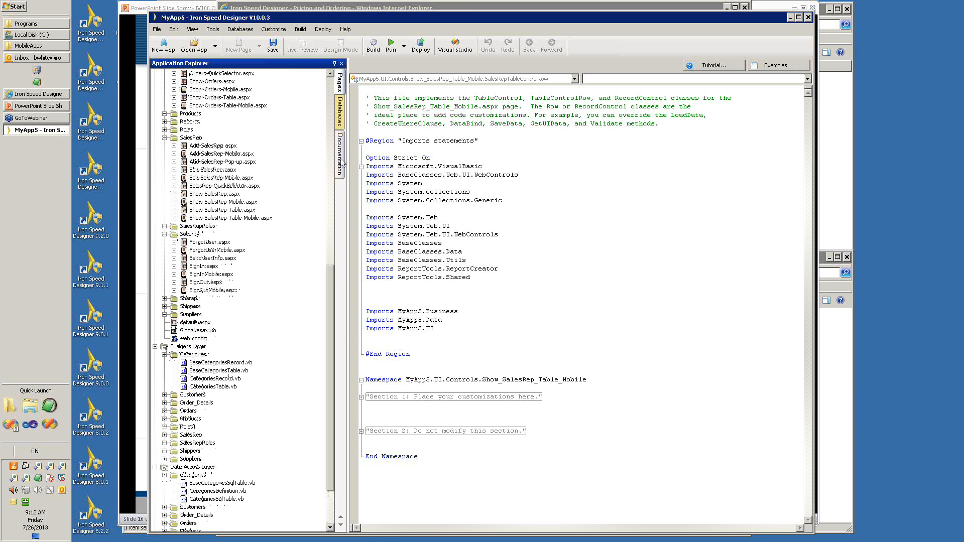
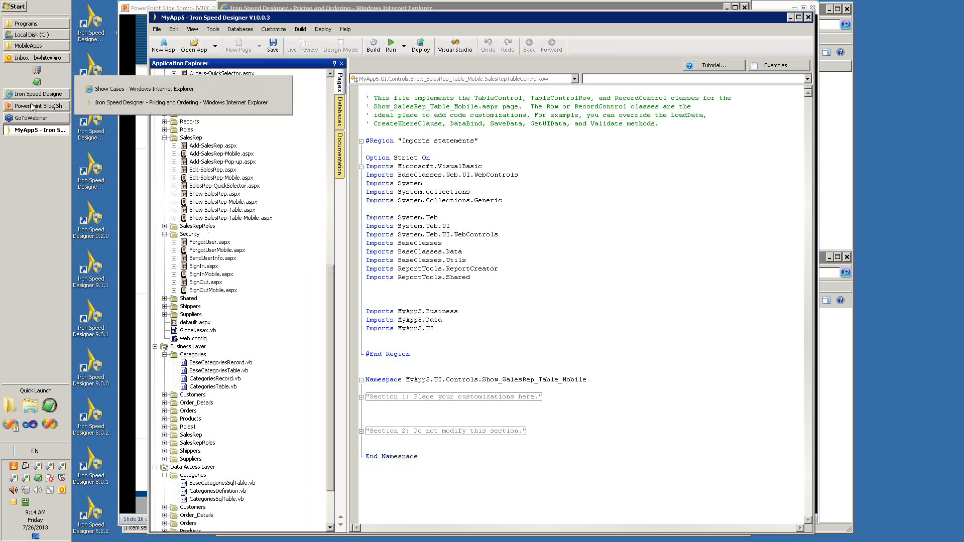
Switch to the PowerPoint slide show and advance it to the "Demo: Mixing & Matching" slide.
mouse_move(32, 116)
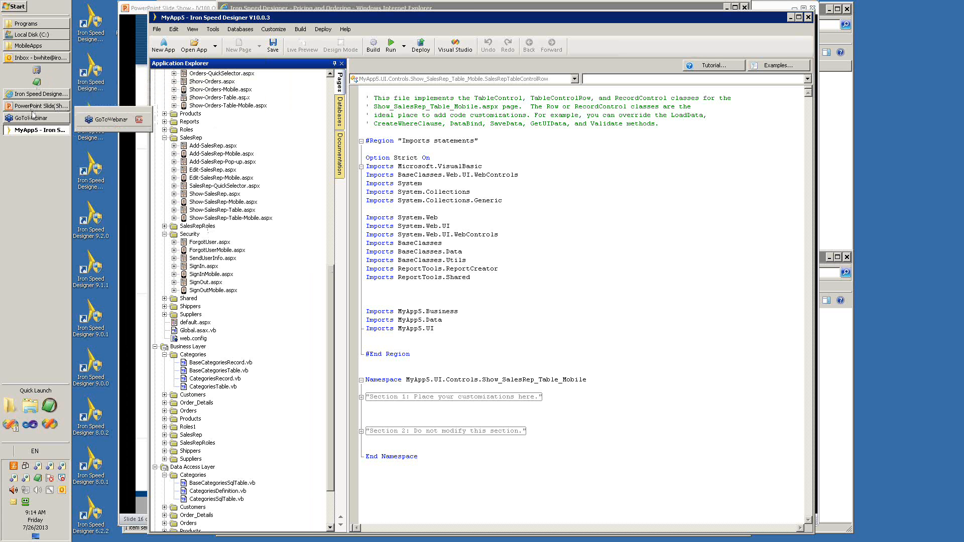
click(38, 130)
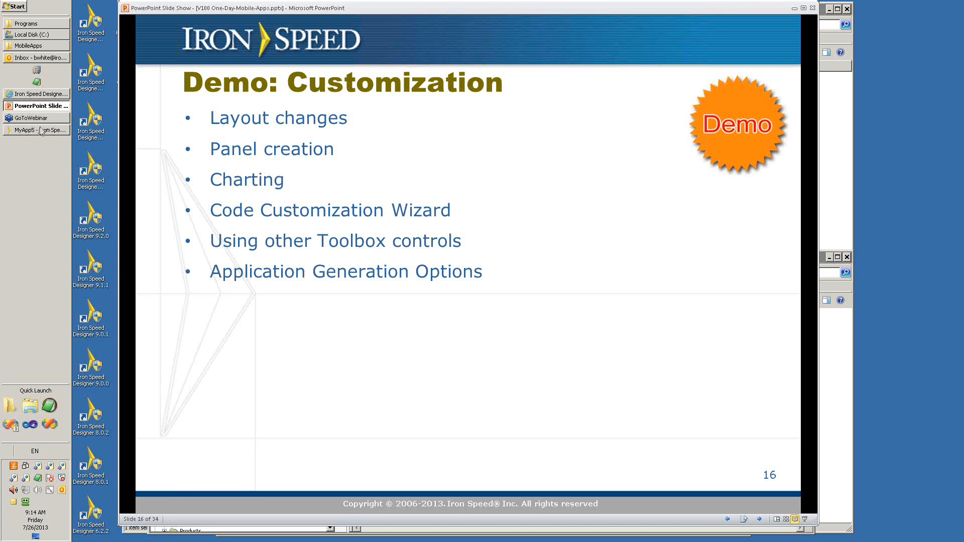
mouse_move(42, 132)
key(Right)
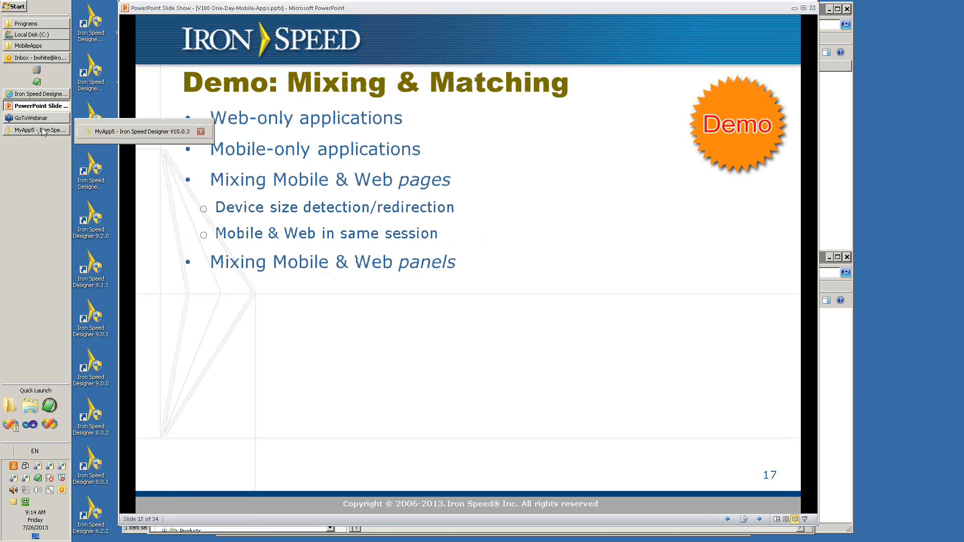